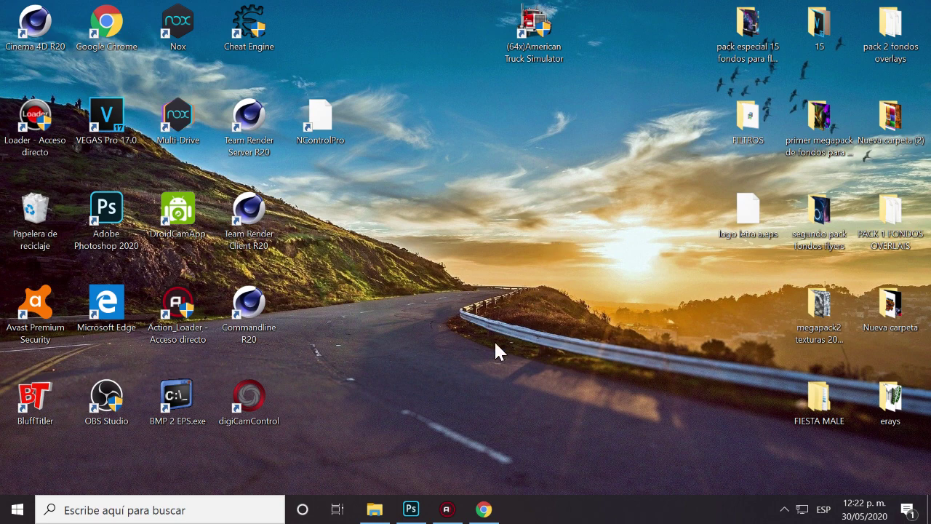
# Step: Create a new transparent 16 × 9 cm document at 200 pixels/cm (3200 × 1800 px)
pyautogui.click(411, 509)
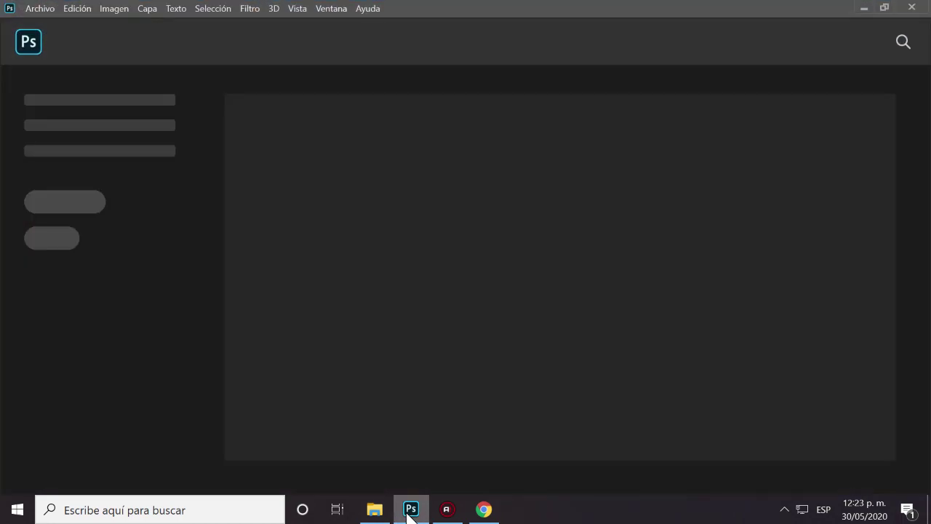
pyautogui.click(39, 7)
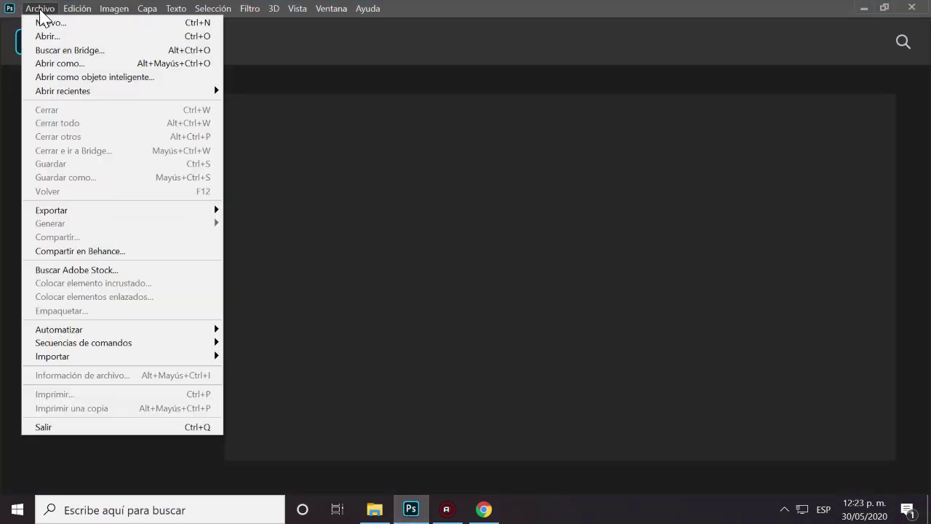
pyautogui.click(57, 21)
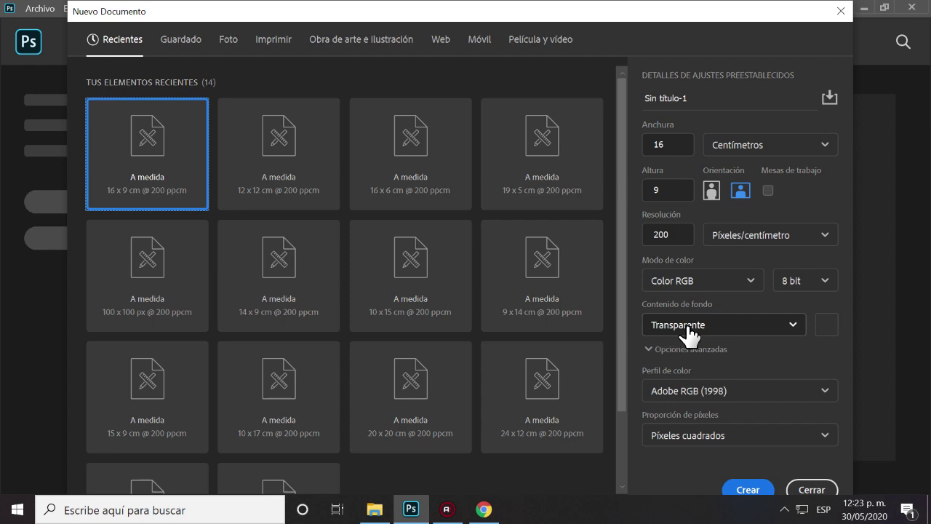
pyautogui.click(749, 491)
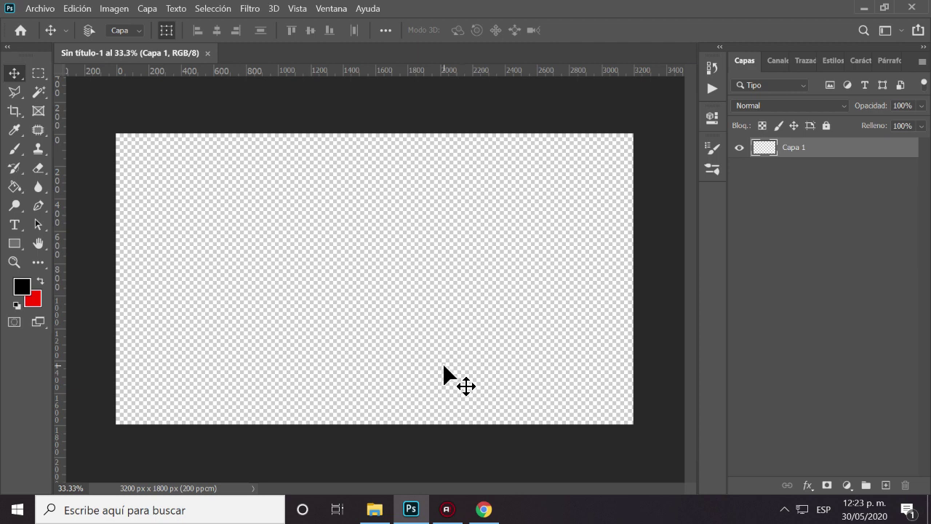
# Step: Place the fania logo from Explorer onto the canvas and rasterize its layer
pyautogui.click(375, 509)
pyautogui.moveTo(231, 295)
pyautogui.mouseDown()
pyautogui.moveTo(404, 451)
pyautogui.moveTo(403, 401)
pyautogui.mouseUp()
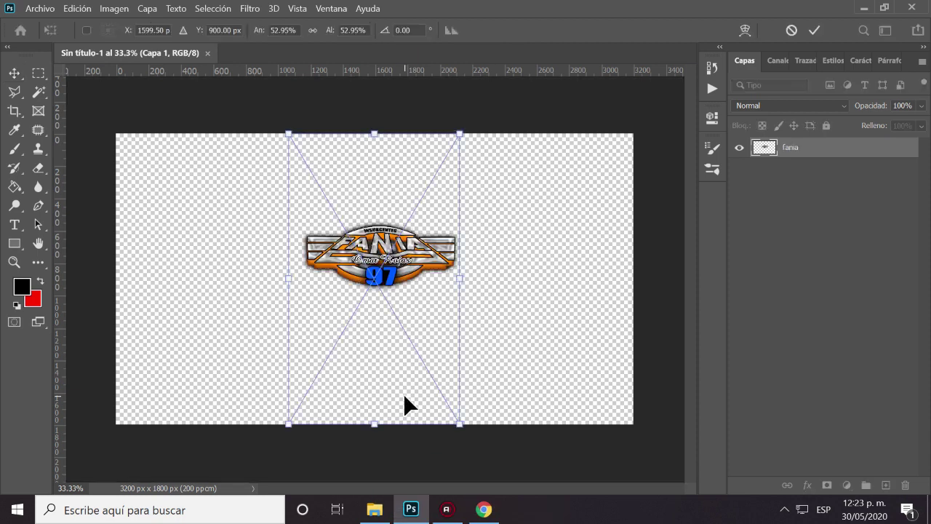
pyautogui.click(14, 73)
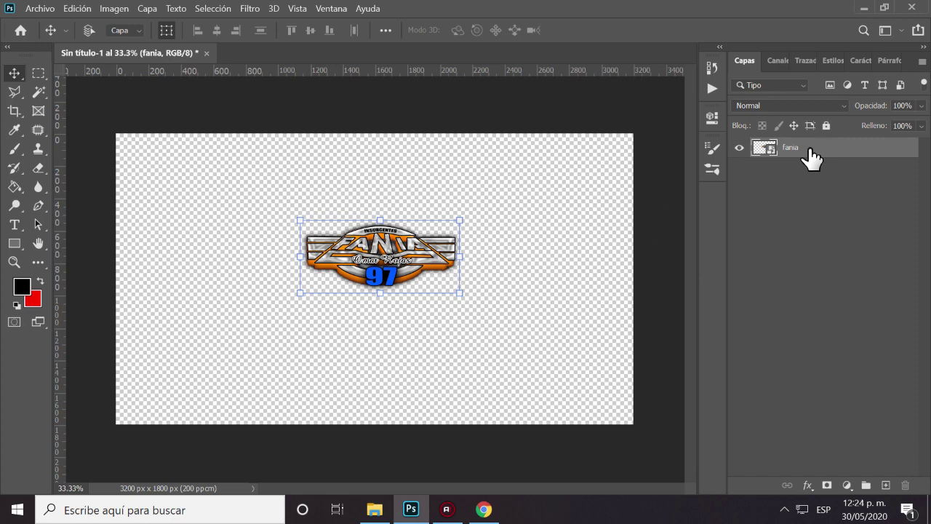
pyautogui.rightClick(809, 149)
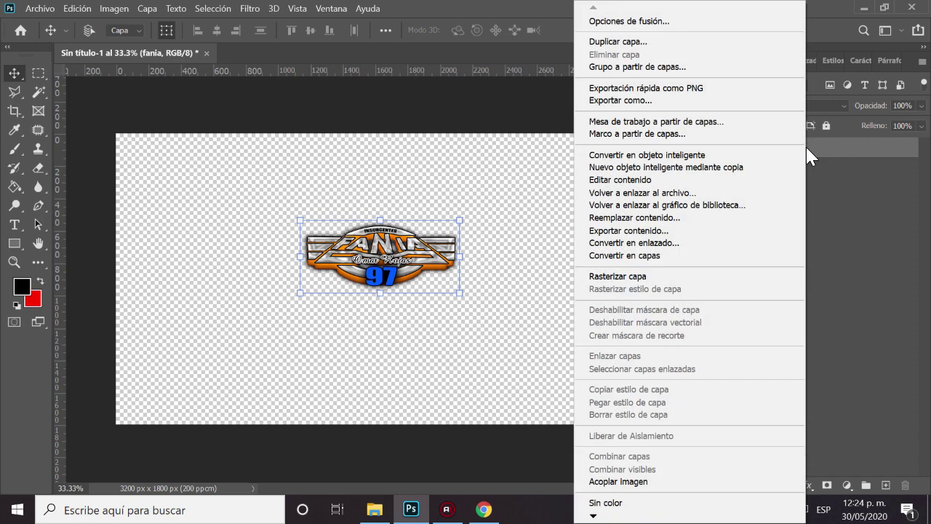
pyautogui.click(644, 276)
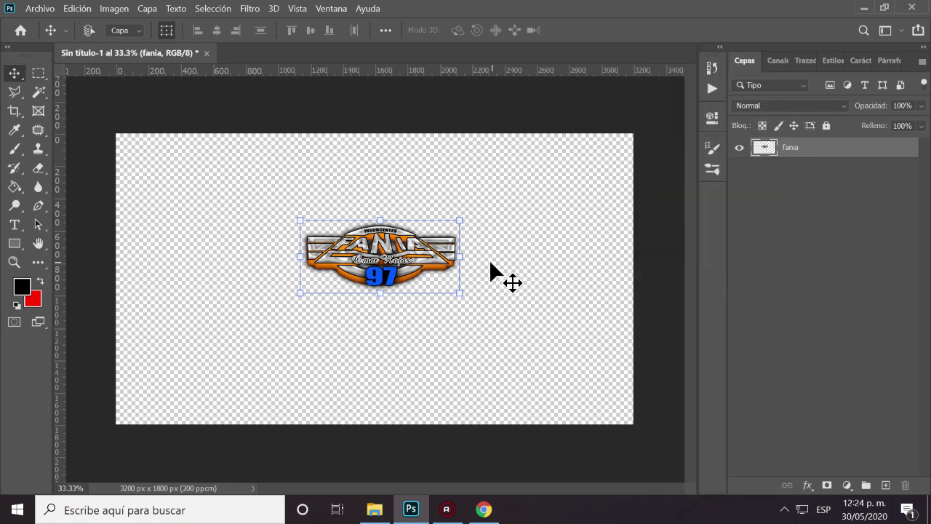
# Step: Enlarge the fania logo to about double size and centre it on the canvas
pyautogui.moveTo(460, 219); pyautogui.dragTo(621, 148)
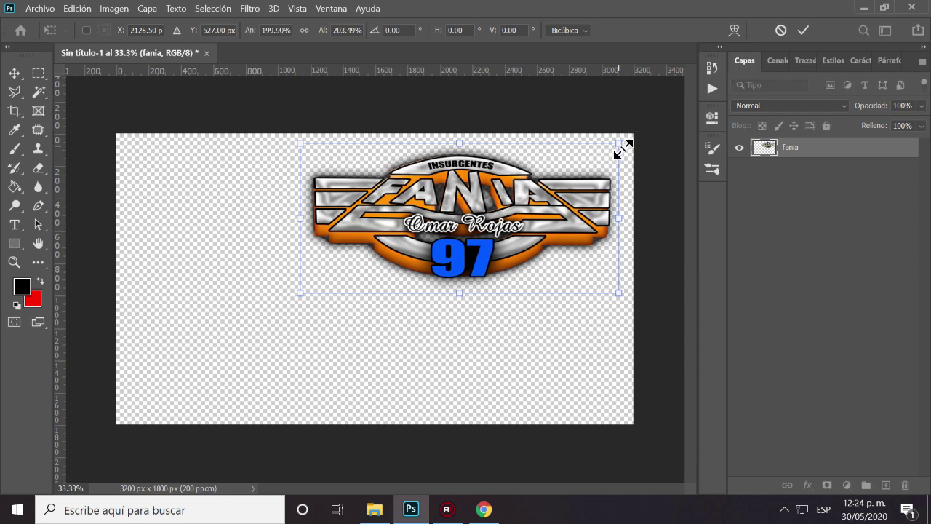
pyautogui.moveTo(579, 181); pyautogui.dragTo(499, 236)
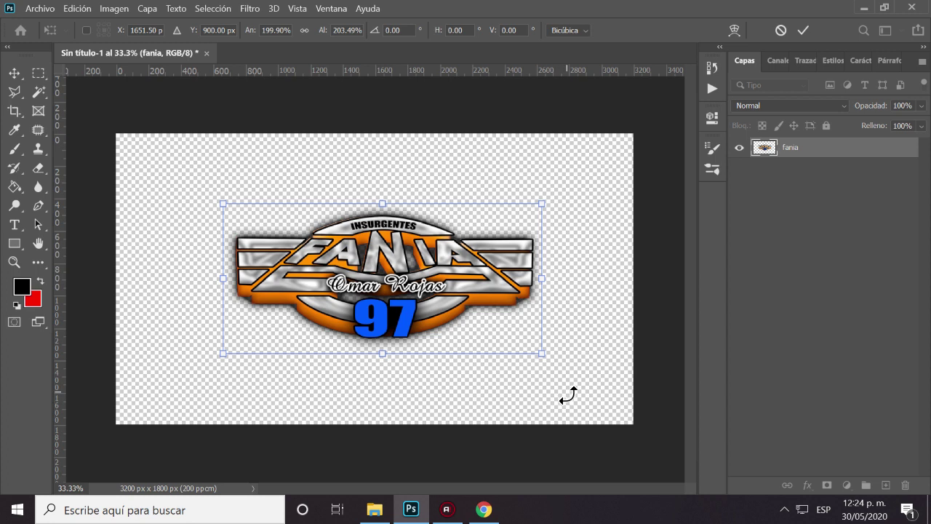
pyautogui.click(11, 76)
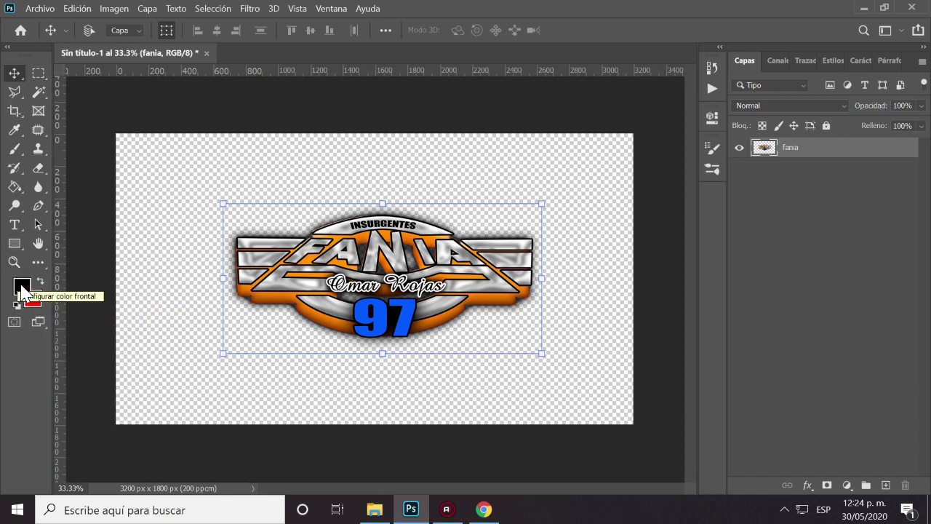
# Step: Draw a black full-canvas rectangle, Rectángulo 1, and move it below the fania layer
pyautogui.click(22, 288)
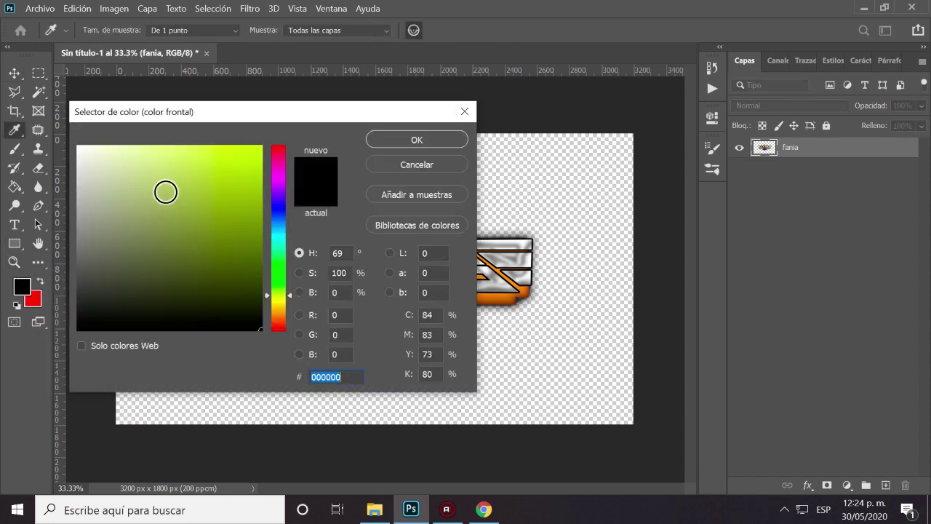
pyautogui.click(398, 142)
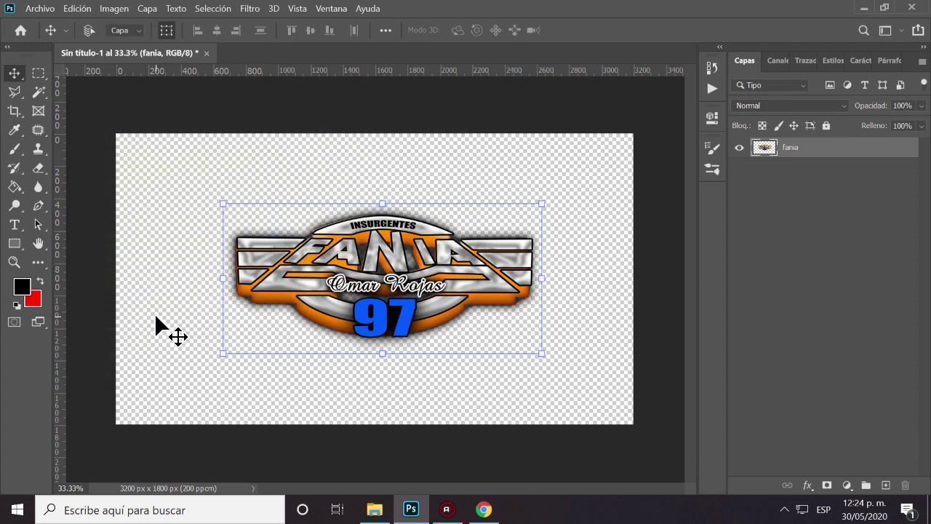
pyautogui.click(15, 244)
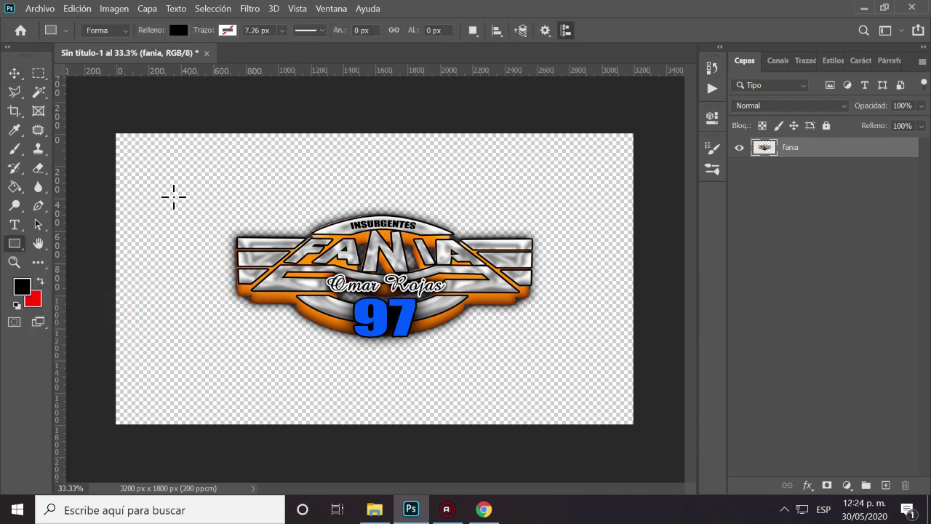
pyautogui.moveTo(114, 131); pyautogui.dragTo(640, 427)
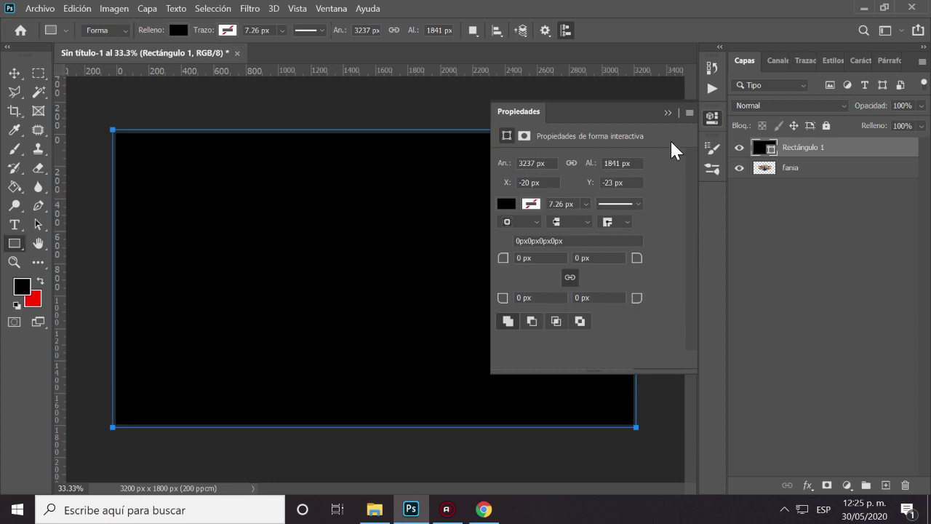
pyautogui.click(667, 113)
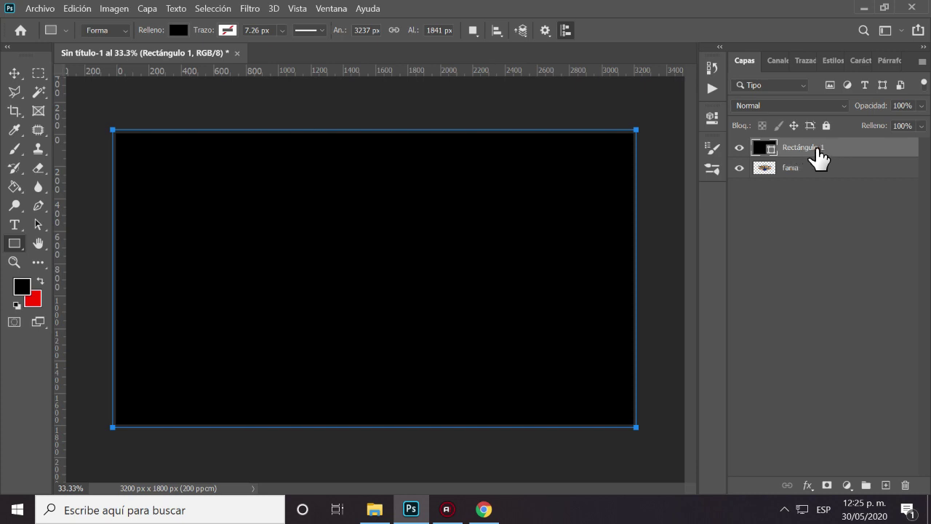
pyautogui.moveTo(817, 152); pyautogui.dragTo(814, 181)
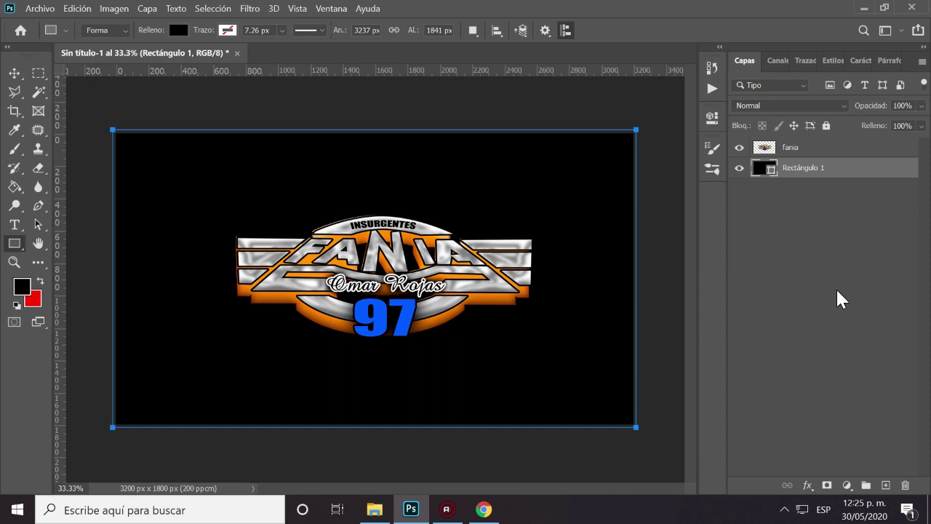
pyautogui.click(801, 153)
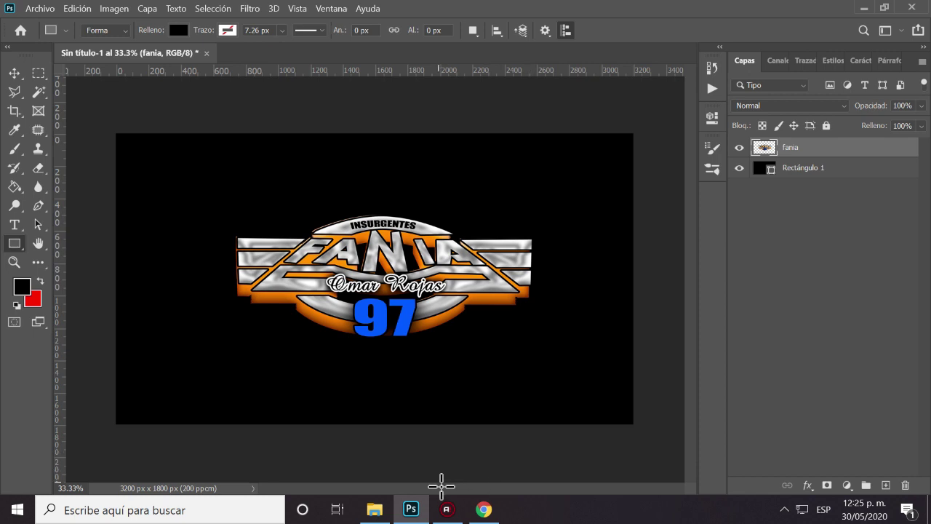
# Step: Browse to Energy Effects > Large Circular > 26 and drag image 2600 into the Photoshop document
pyautogui.click(374, 509)
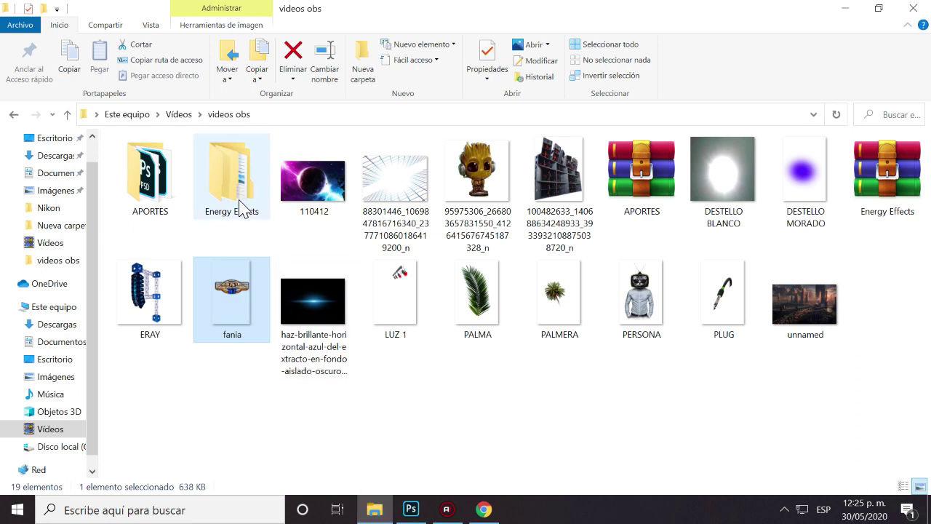
pyautogui.click(228, 185)
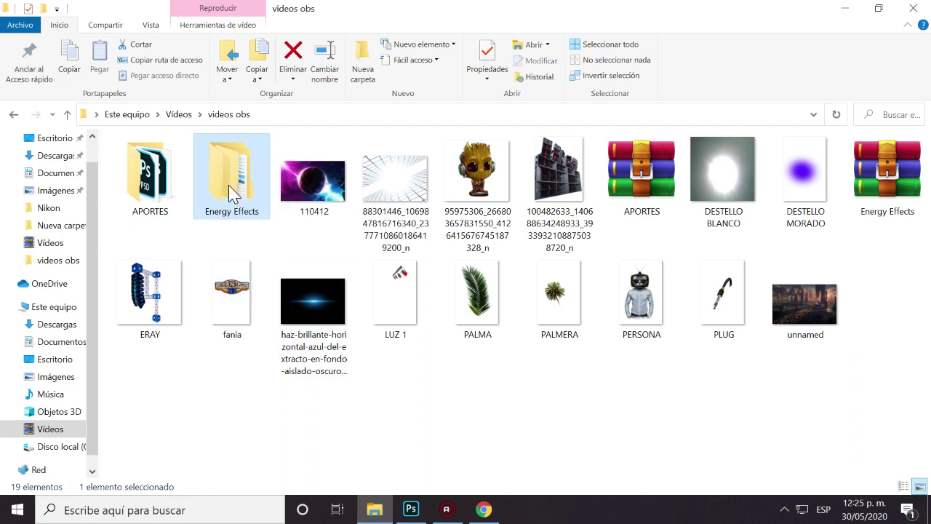
pyautogui.doubleClick(228, 185)
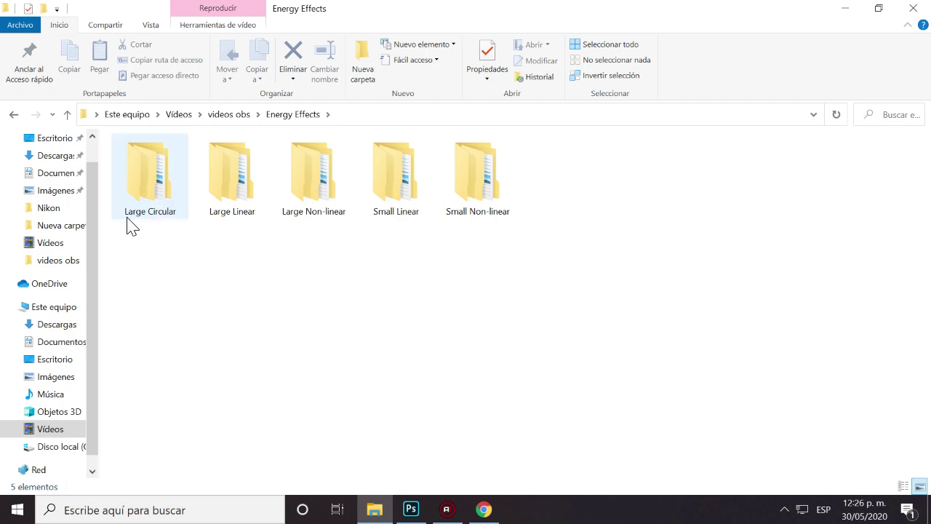
pyautogui.doubleClick(144, 187)
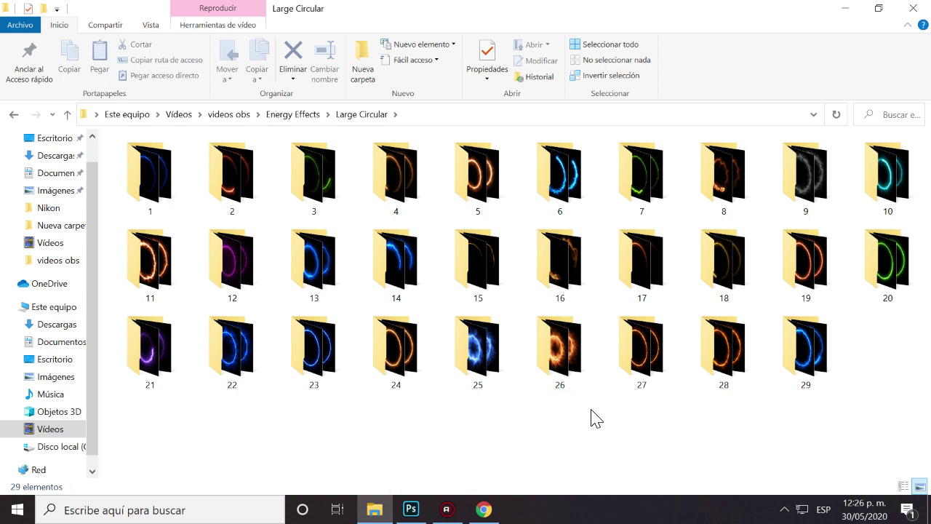
pyautogui.doubleClick(568, 368)
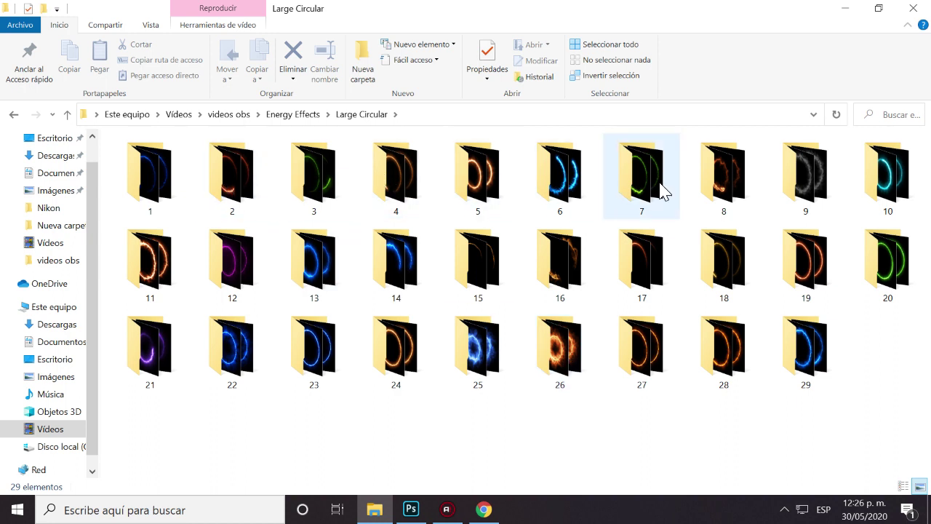
pyautogui.click(567, 373)
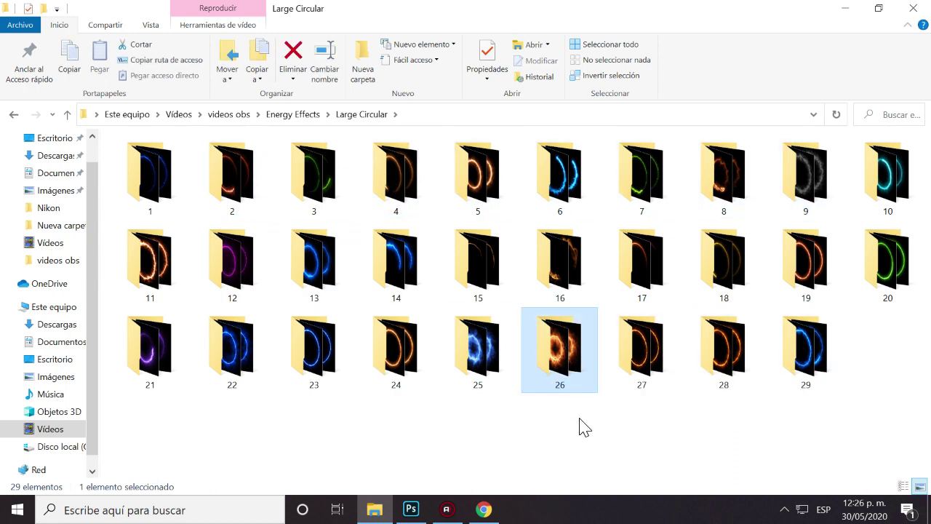
pyautogui.doubleClick(566, 370)
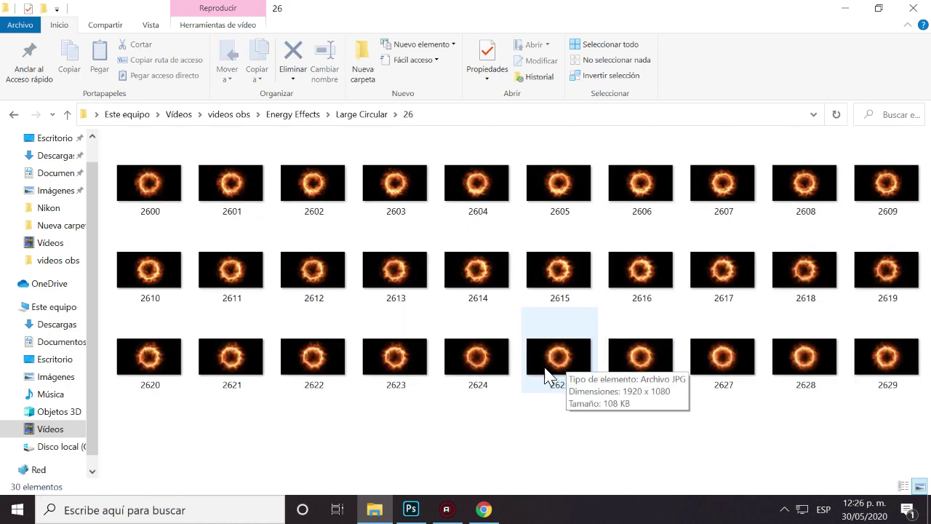
pyautogui.click(150, 204)
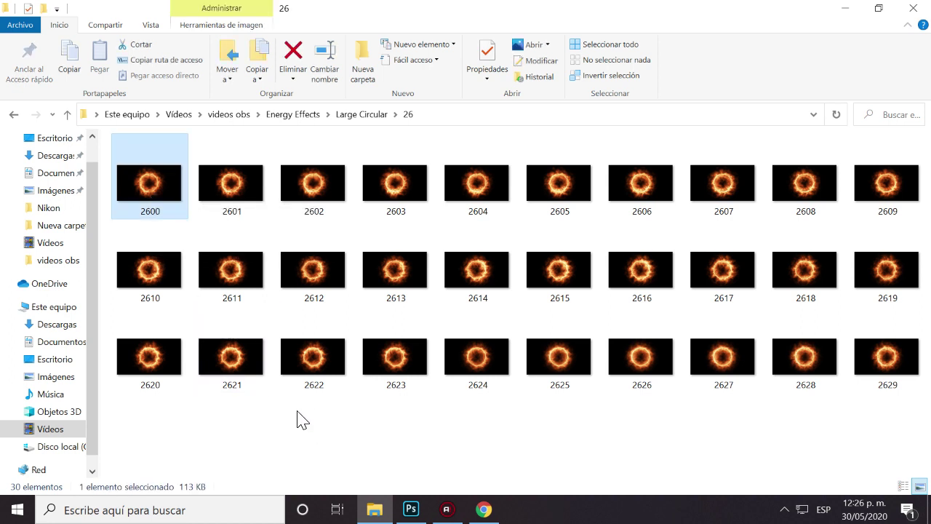
pyautogui.moveTo(134, 173)
pyautogui.mouseDown()
pyautogui.moveTo(368, 415)
pyautogui.moveTo(403, 401)
pyautogui.moveTo(403, 367)
pyautogui.mouseUp()
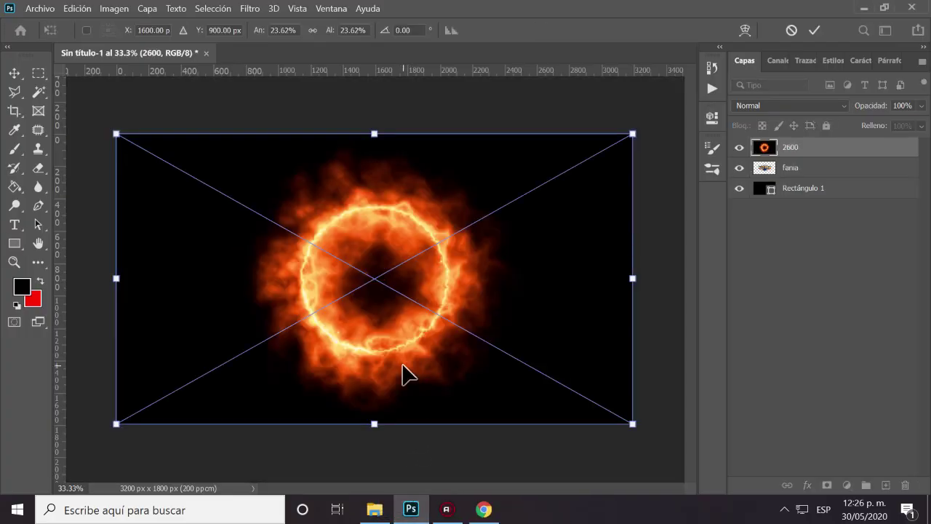
# Step: Commit and rasterize layer 2600, setting its blend mode to Sobreexpos. lineal (Añadir)
pyautogui.click(16, 75)
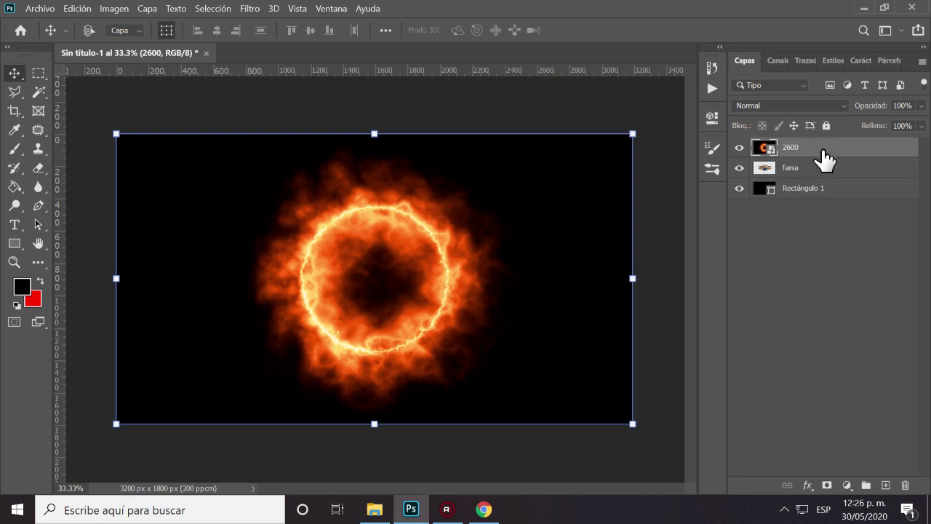
pyautogui.rightClick(803, 147)
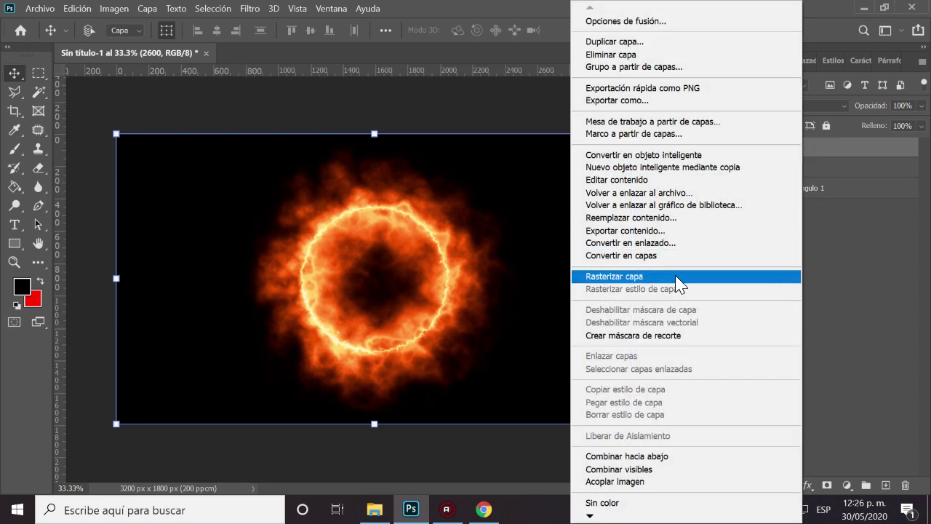
pyautogui.click(676, 276)
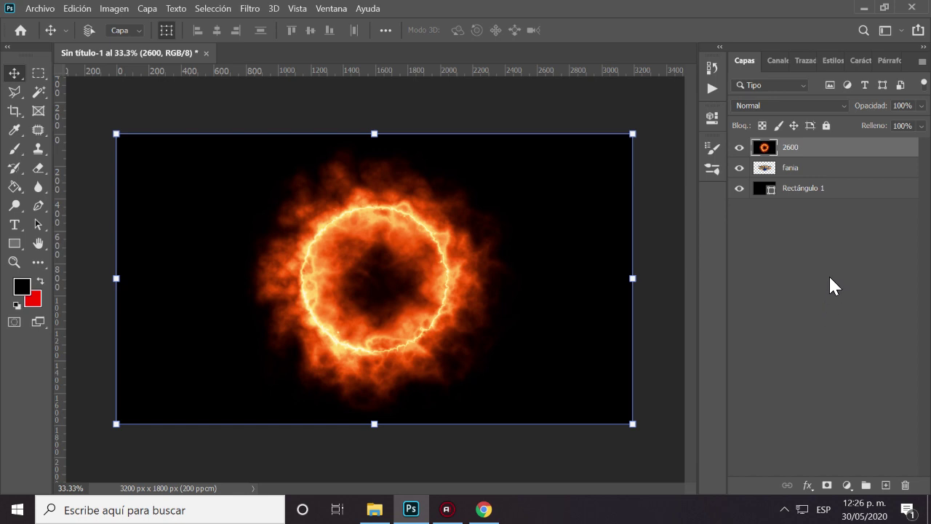
pyautogui.click(801, 109)
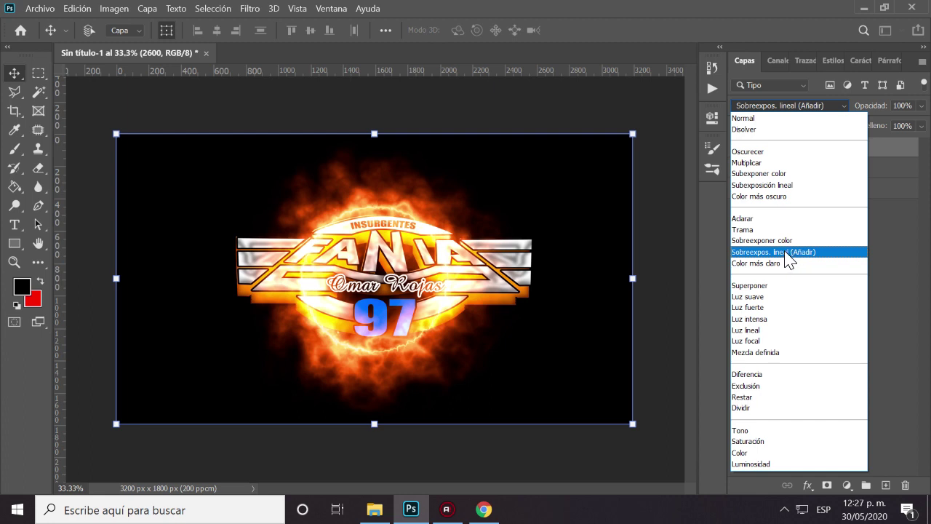
pyautogui.click(801, 253)
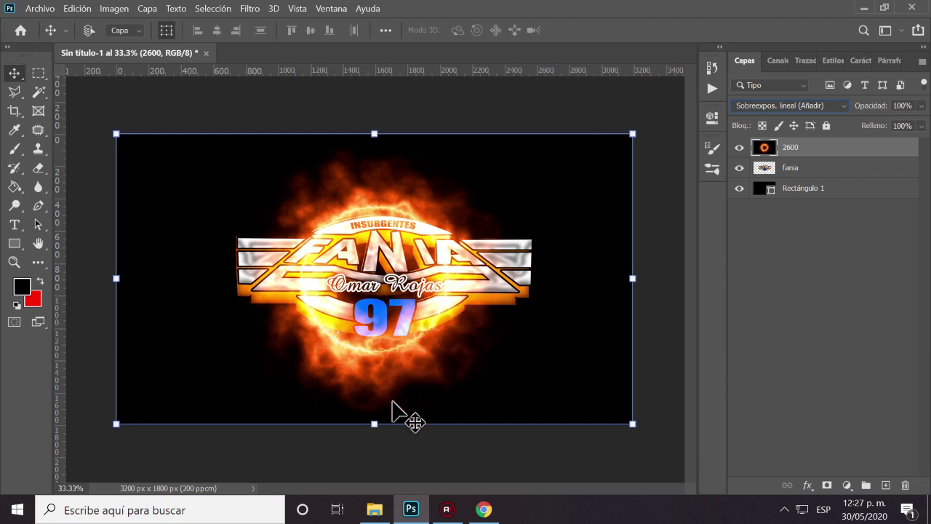
# Step: Squash the fire ring vertically and stretch it wider on both sides
pyautogui.moveTo(376, 422); pyautogui.dragTo(380, 401)
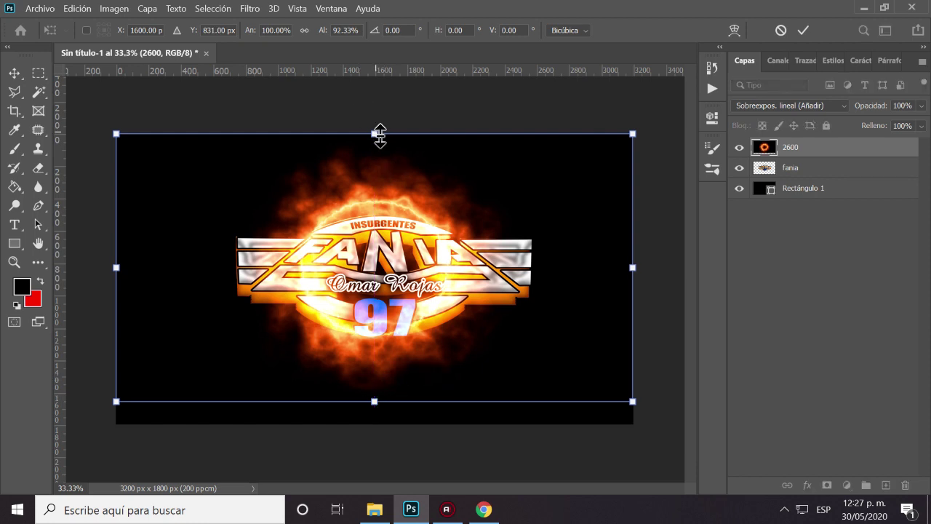
pyautogui.moveTo(380, 135); pyautogui.dragTo(378, 150)
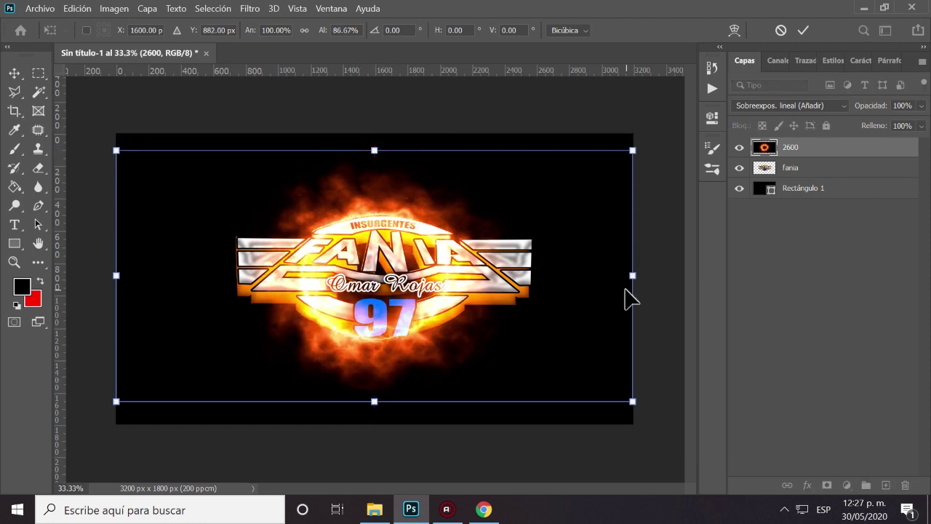
pyautogui.moveTo(633, 276); pyautogui.dragTo(679, 281)
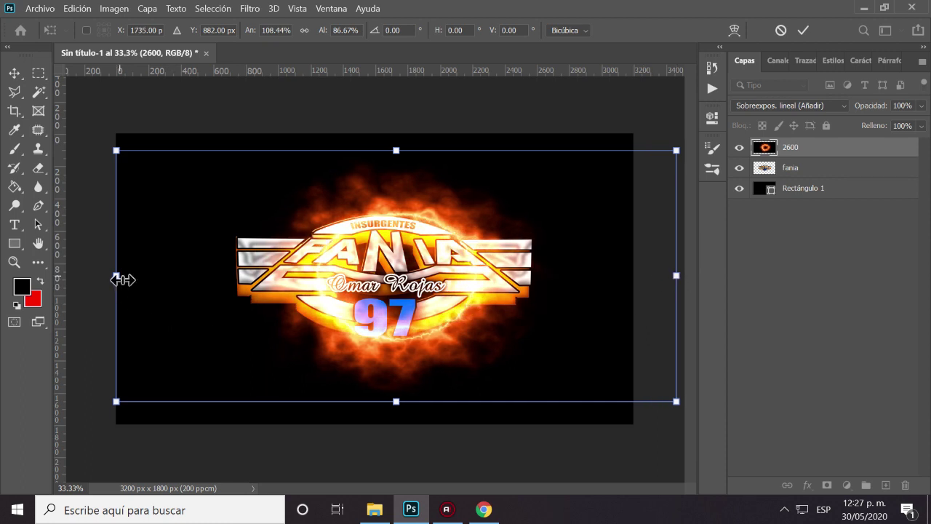
pyautogui.moveTo(123, 279); pyautogui.dragTo(82, 296)
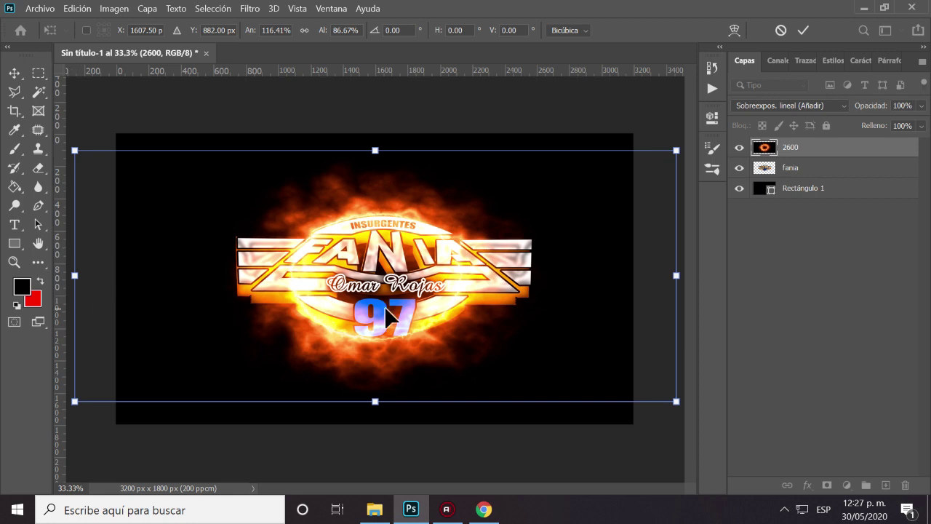
pyautogui.moveTo(676, 283); pyautogui.dragTo(684, 283)
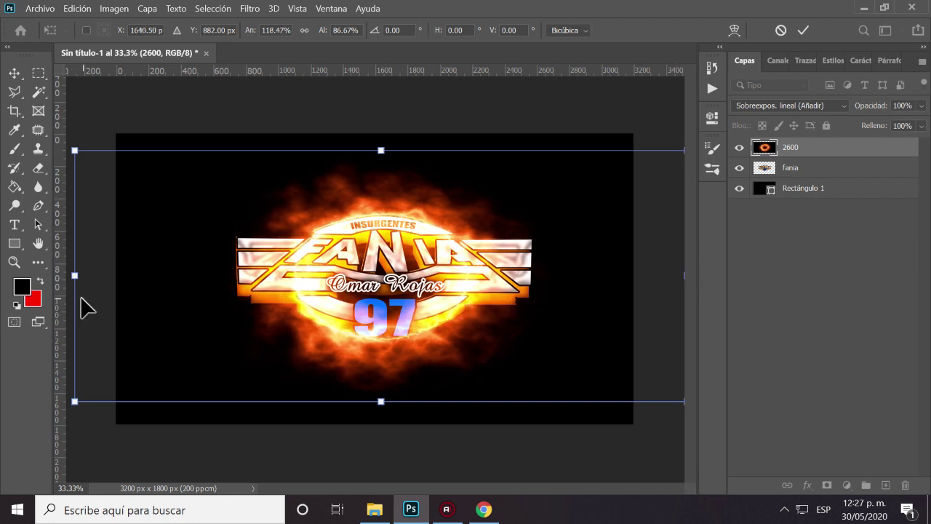
pyautogui.moveTo(82, 281); pyautogui.dragTo(69, 283)
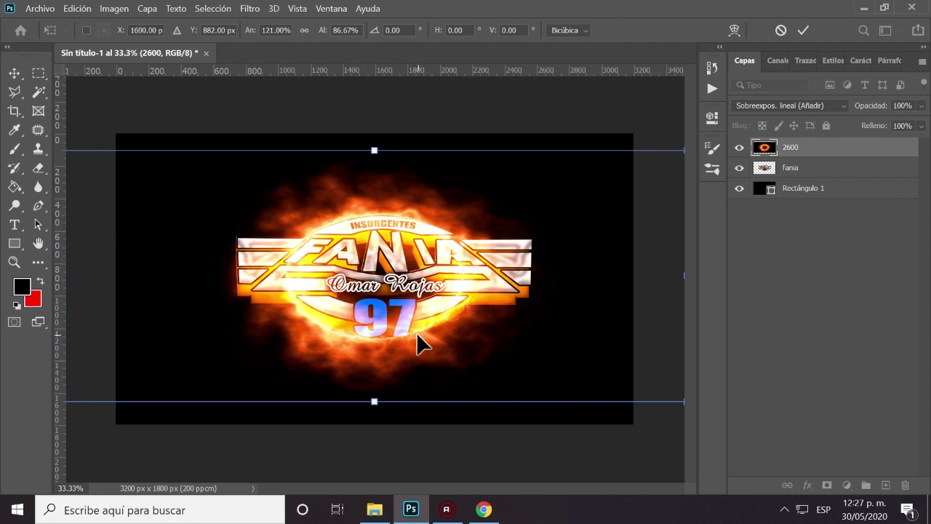
pyautogui.click(15, 76)
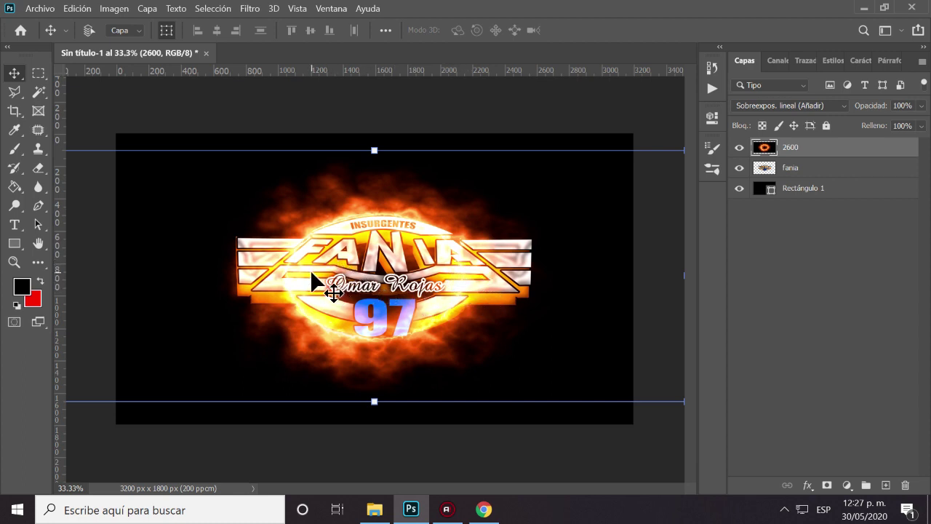
# Step: Erase the fire over the FANIA lettering with a 138 px eraser, then return to File Explorer
pyautogui.click(39, 170)
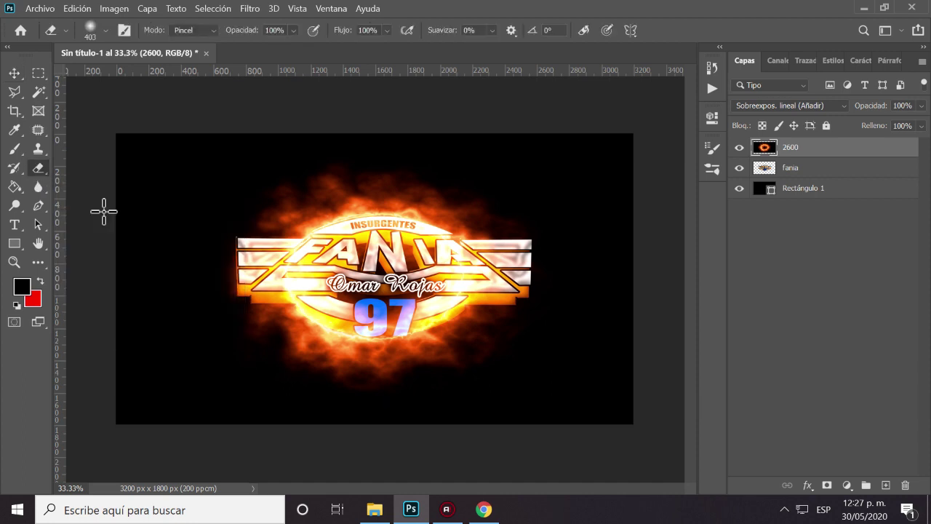
pyautogui.click(106, 30)
pyautogui.moveTo(164, 73); pyautogui.dragTo(136, 72)
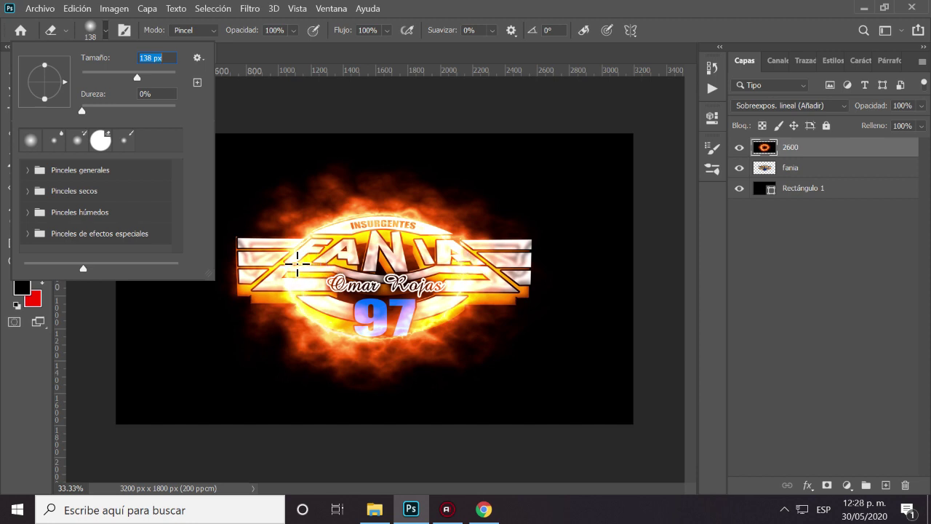
pyautogui.moveTo(296, 263)
pyautogui.mouseDown()
pyautogui.moveTo(321, 259)
pyautogui.moveTo(259, 260)
pyautogui.moveTo(411, 251)
pyautogui.moveTo(396, 295)
pyautogui.moveTo(456, 281)
pyautogui.moveTo(488, 287)
pyautogui.moveTo(494, 276)
pyautogui.moveTo(473, 266)
pyautogui.moveTo(433, 269)
pyautogui.mouseUp()
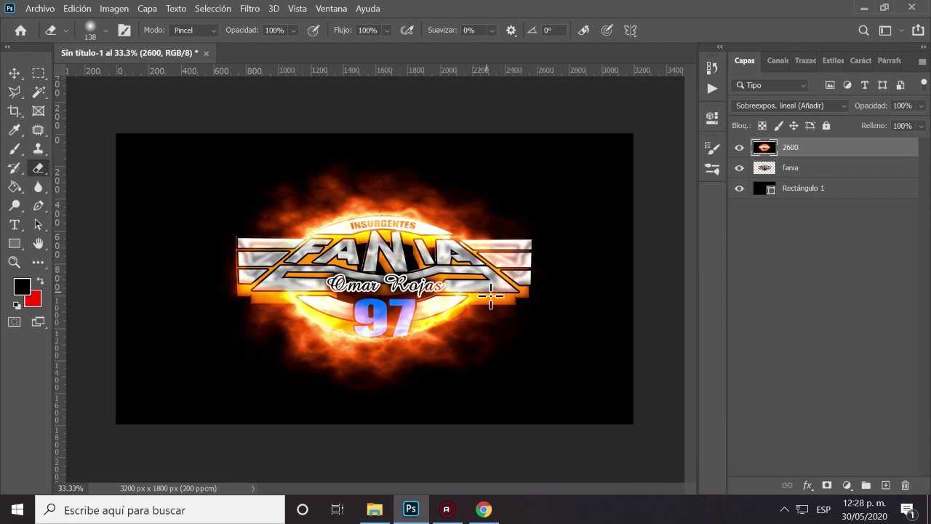
pyautogui.click(374, 510)
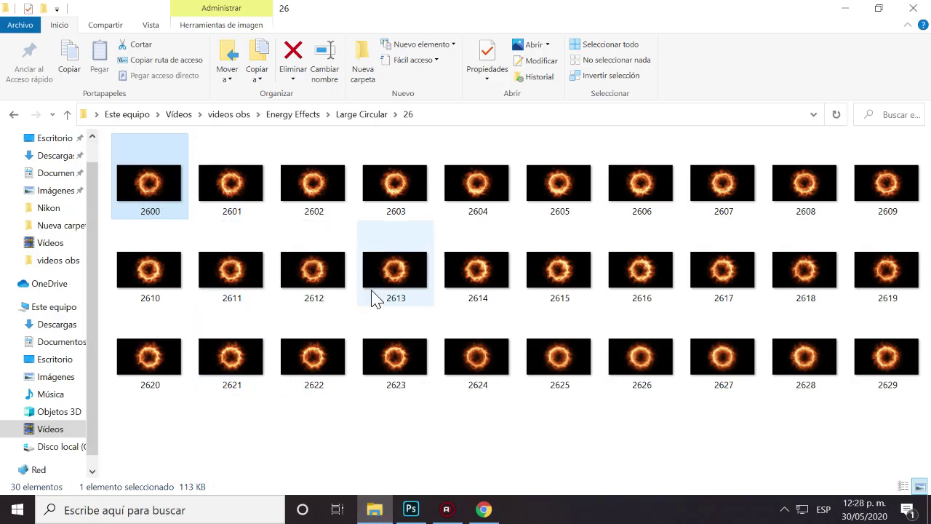
# Step: Go back to Energy Effects, open Large Linear folder 5, and select frame 522
pyautogui.click(14, 116)
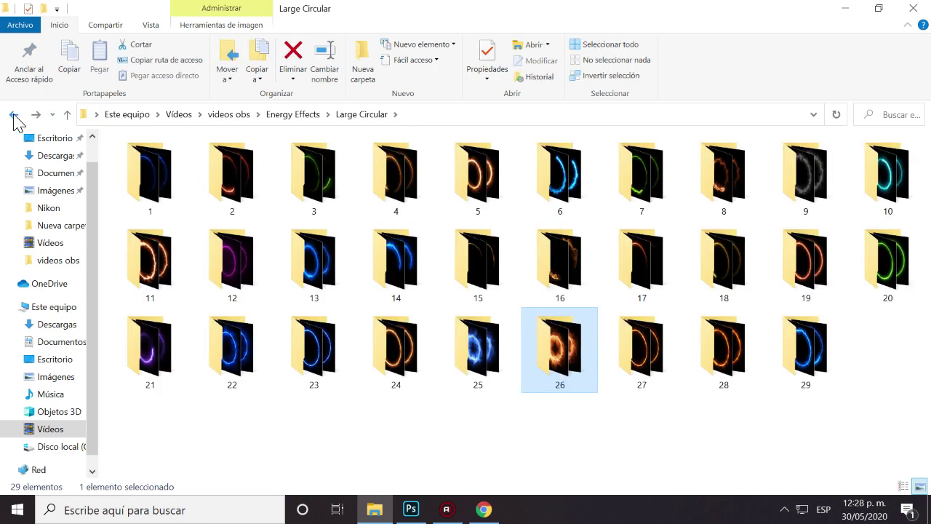
pyautogui.click(15, 116)
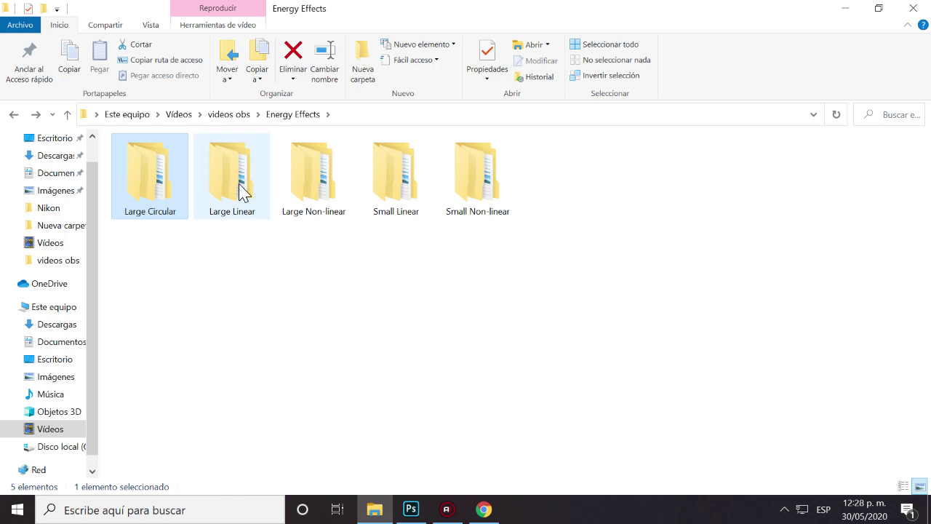
pyautogui.doubleClick(242, 193)
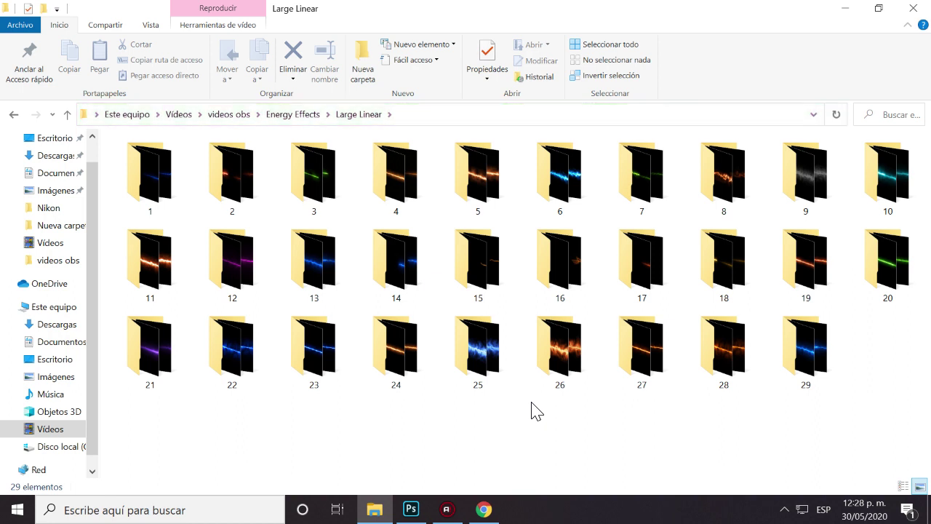
pyautogui.click(480, 193)
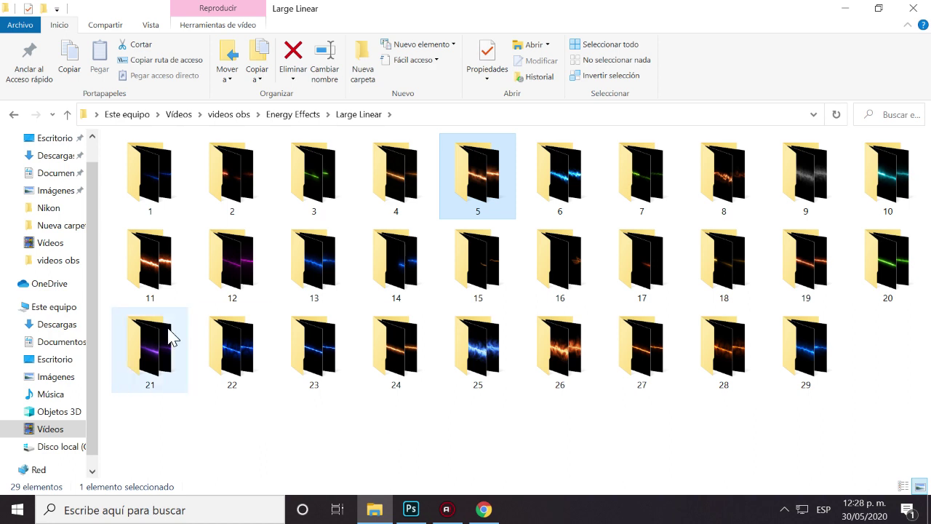
pyautogui.doubleClick(484, 180)
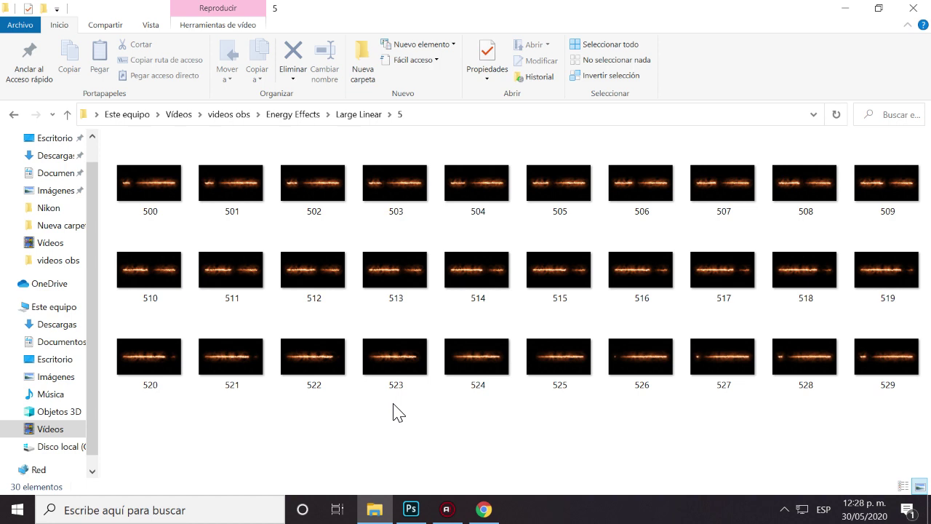
pyautogui.click(296, 345)
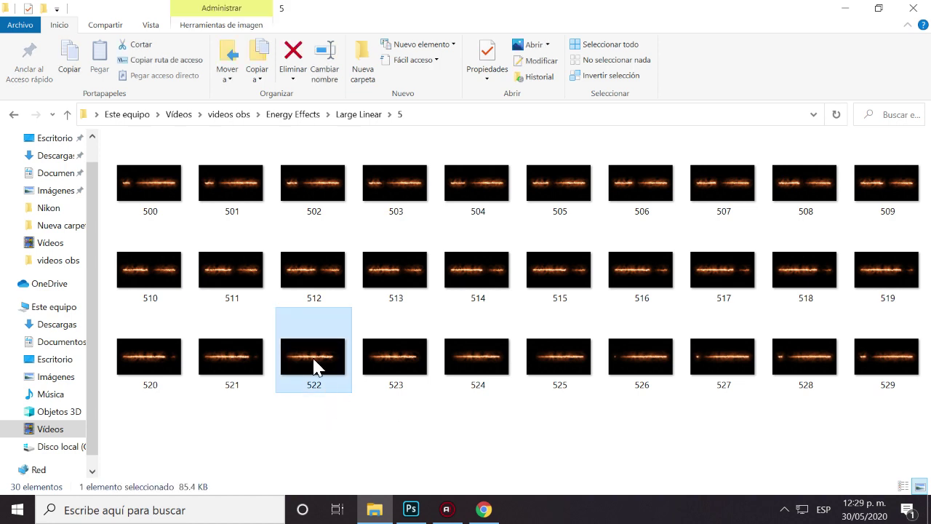
# Step: Place frame 522 in Photoshop, rasterize it, and blend it in Sobreexpos. lineal (Añadir)
pyautogui.moveTo(303, 355)
pyautogui.mouseDown()
pyautogui.moveTo(413, 501)
pyautogui.moveTo(423, 388)
pyautogui.mouseUp()
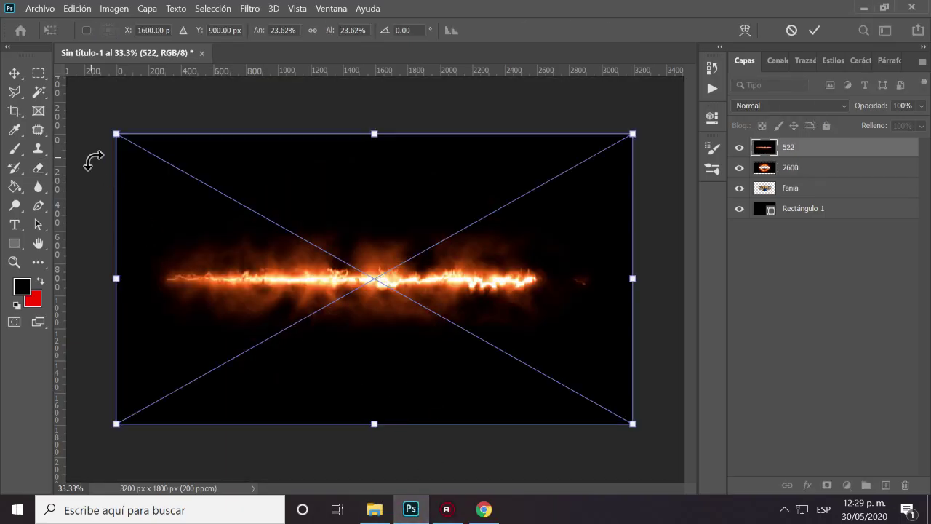
pyautogui.click(14, 74)
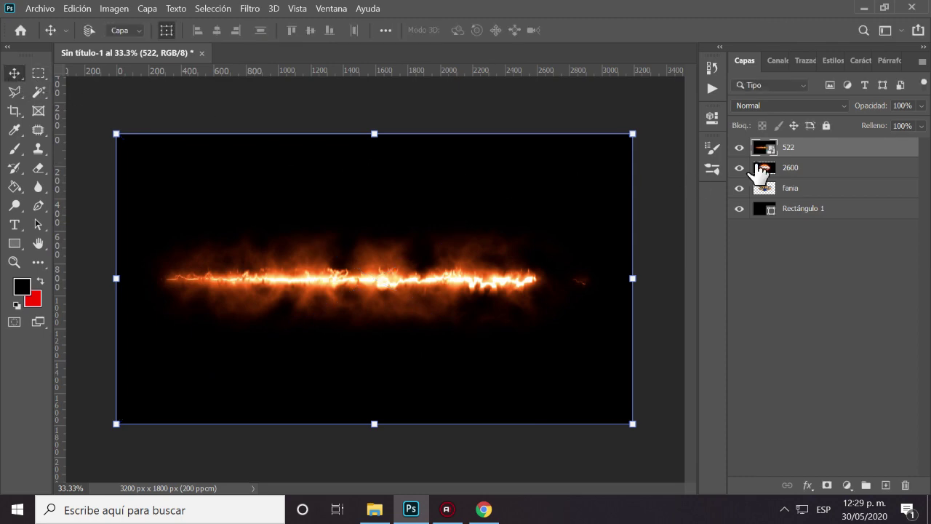
pyautogui.rightClick(808, 156)
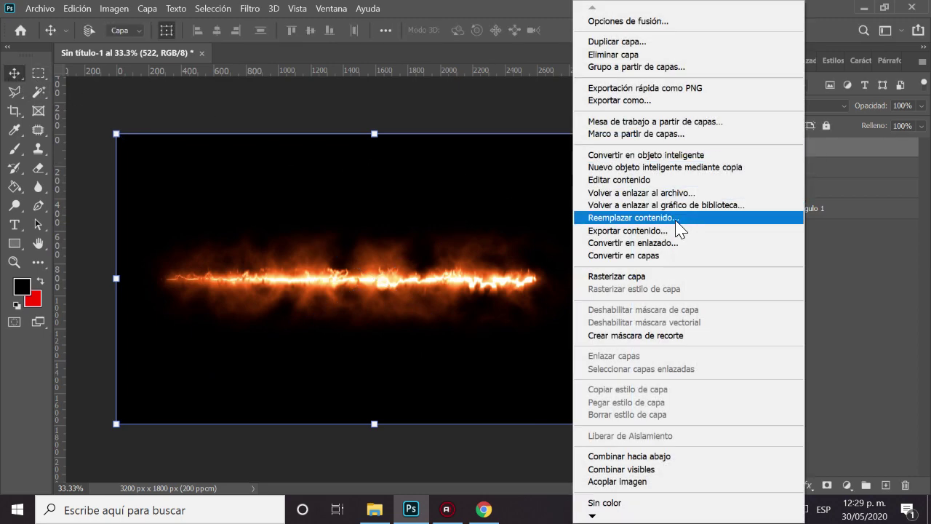
pyautogui.click(646, 276)
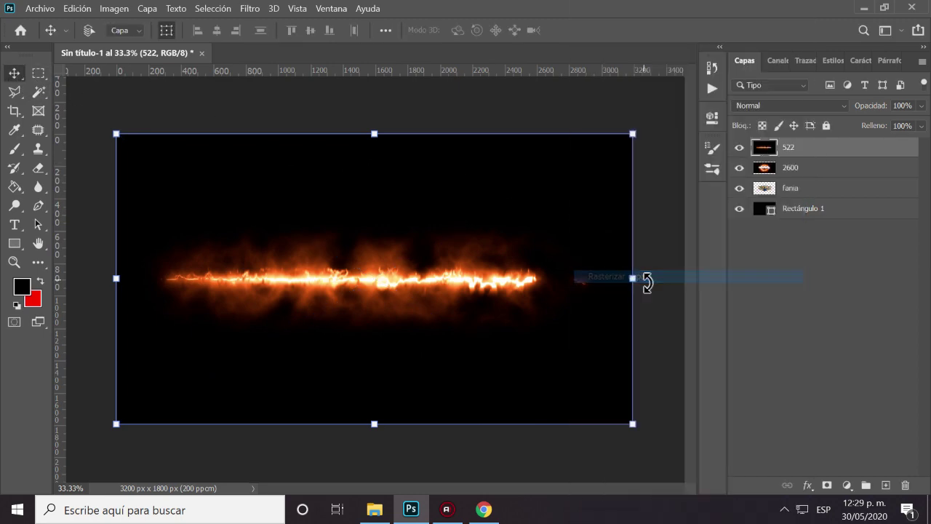
pyautogui.click(756, 106)
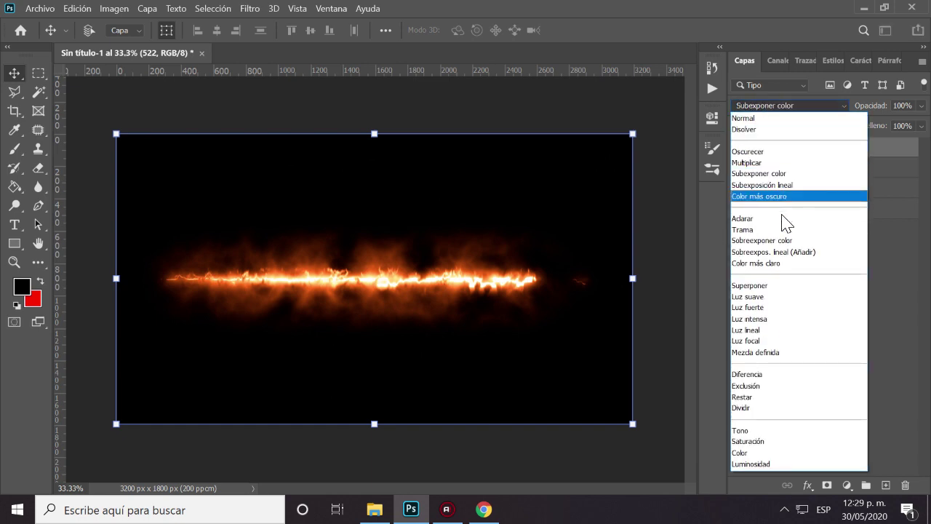
pyautogui.click(788, 253)
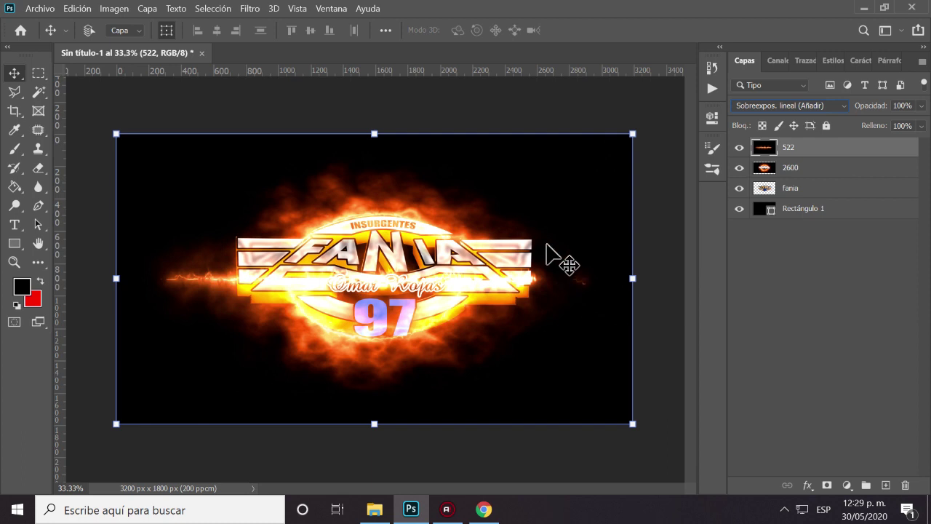
# Step: Scale the 522 streak to about 21.72% × 40.17% and position it over the logo's upper left
pyautogui.moveTo(633, 134)
pyautogui.mouseDown()
pyautogui.moveTo(350, 270)
pyautogui.moveTo(298, 307)
pyautogui.mouseUp()
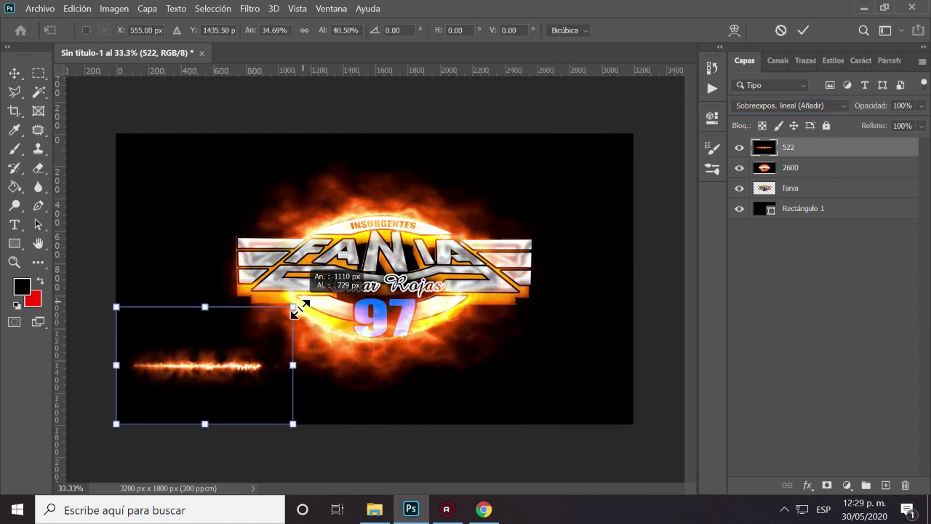
pyautogui.moveTo(262, 374)
pyautogui.mouseDown()
pyautogui.moveTo(276, 269)
pyautogui.moveTo(295, 231)
pyautogui.moveTo(305, 236)
pyautogui.mouseUp()
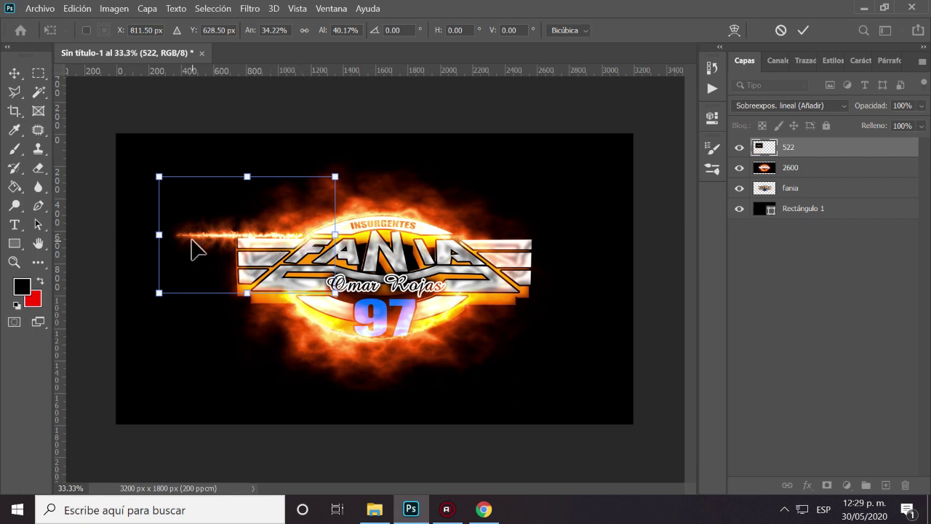
pyautogui.moveTo(159, 234); pyautogui.dragTo(228, 234)
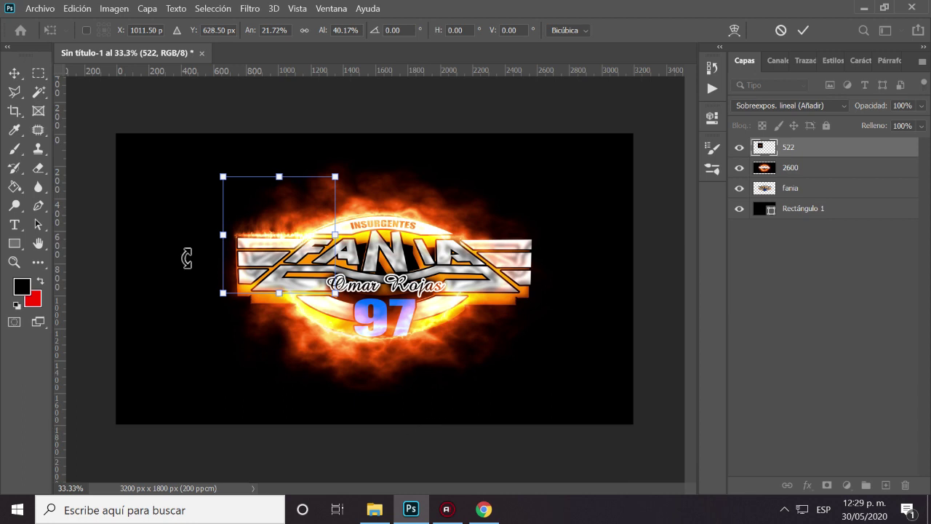
pyautogui.click(12, 75)
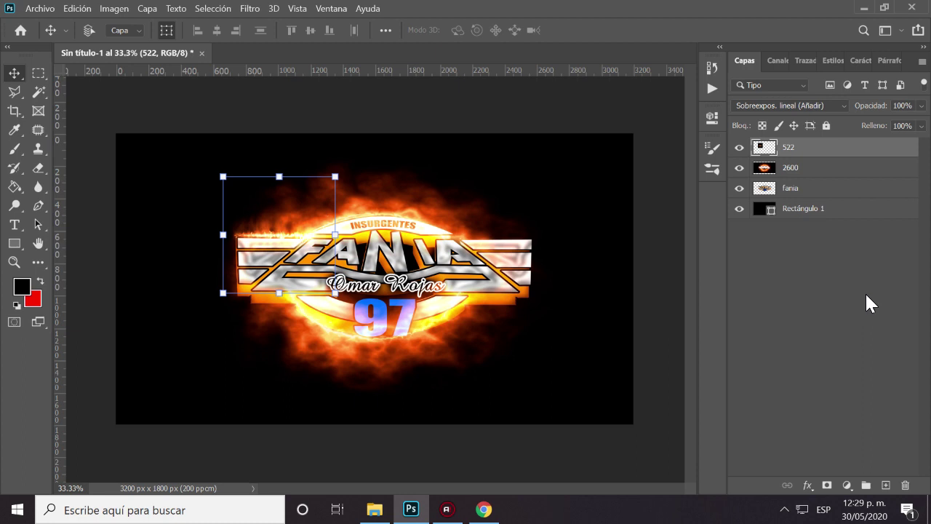
# Step: Duplicate the streak, move the copy down the badge's left, and narrow it to about 85%
pyautogui.hotkey('ctrl', 'j')
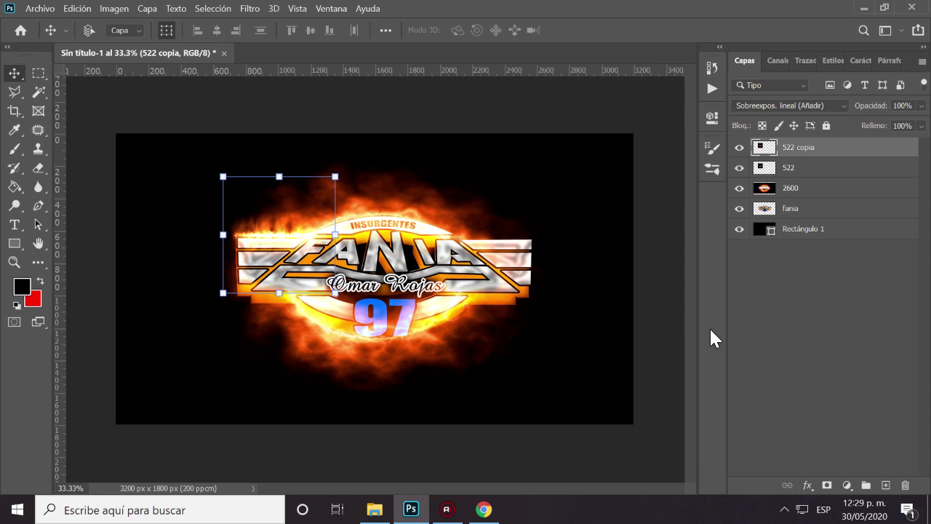
pyautogui.moveTo(311, 216); pyautogui.dragTo(295, 277)
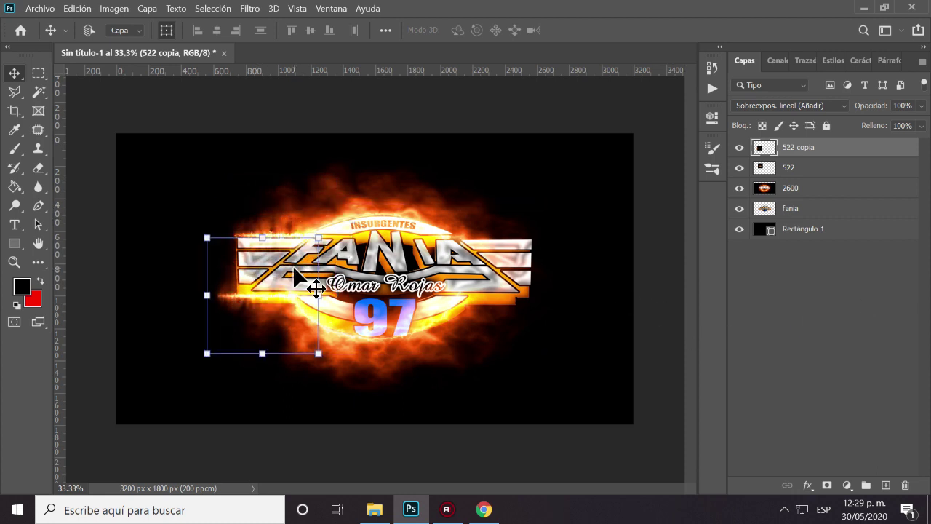
pyautogui.moveTo(209, 296); pyautogui.dragTo(230, 297)
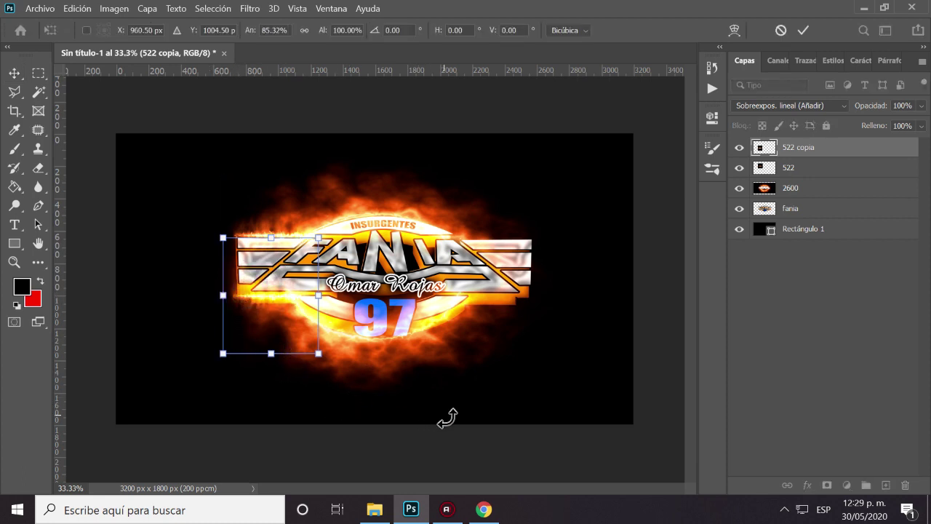
pyautogui.click(14, 73)
# Step: Add two more streak copies along the badge's right side, one above the other
pyautogui.hotkey('ctrl', 'j')
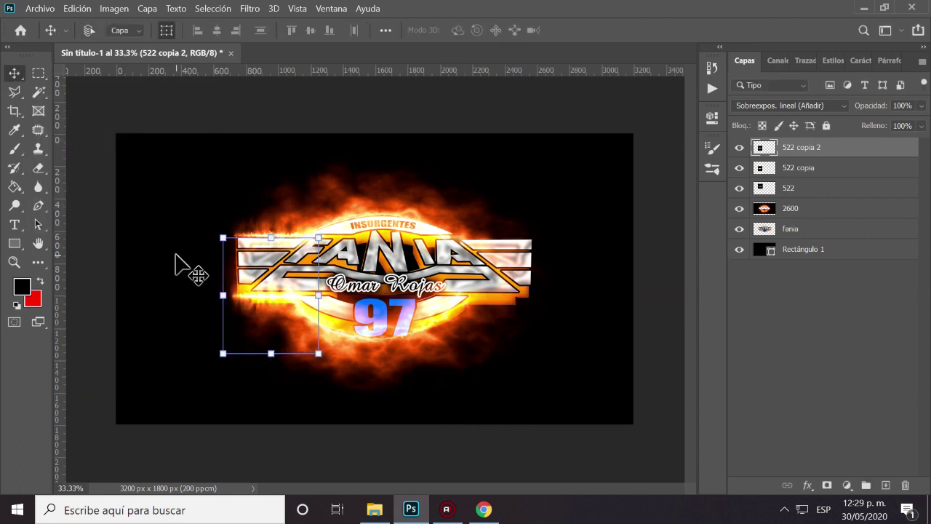
pyautogui.moveTo(270, 287)
pyautogui.mouseDown()
pyautogui.moveTo(425, 260)
pyautogui.moveTo(499, 239)
pyautogui.moveTo(493, 228)
pyautogui.mouseUp()
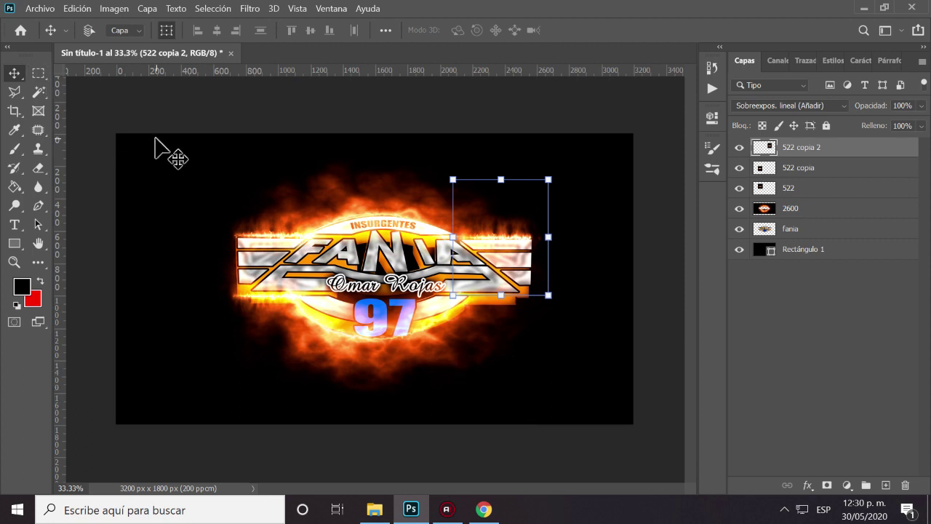
pyautogui.press('ctrl')
pyautogui.hotkey('ctrl', 'j')
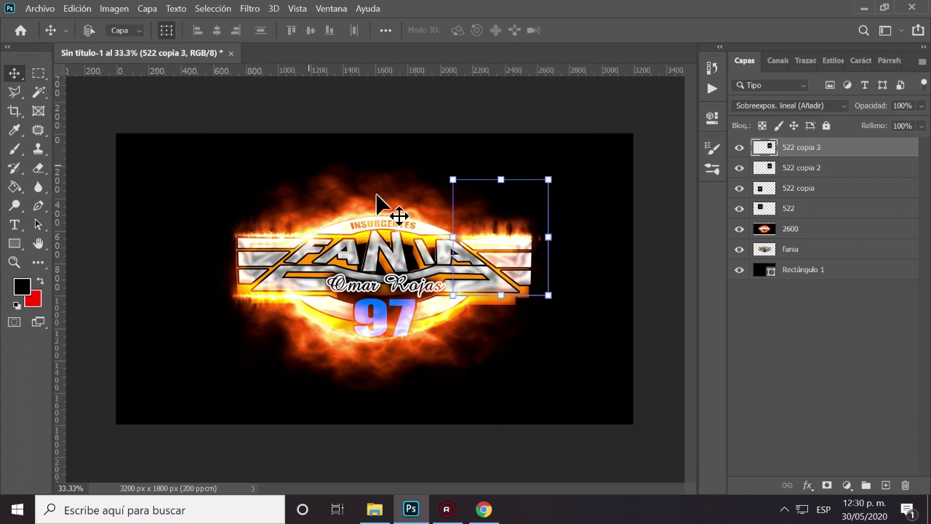
pyautogui.moveTo(513, 228); pyautogui.dragTo(503, 283)
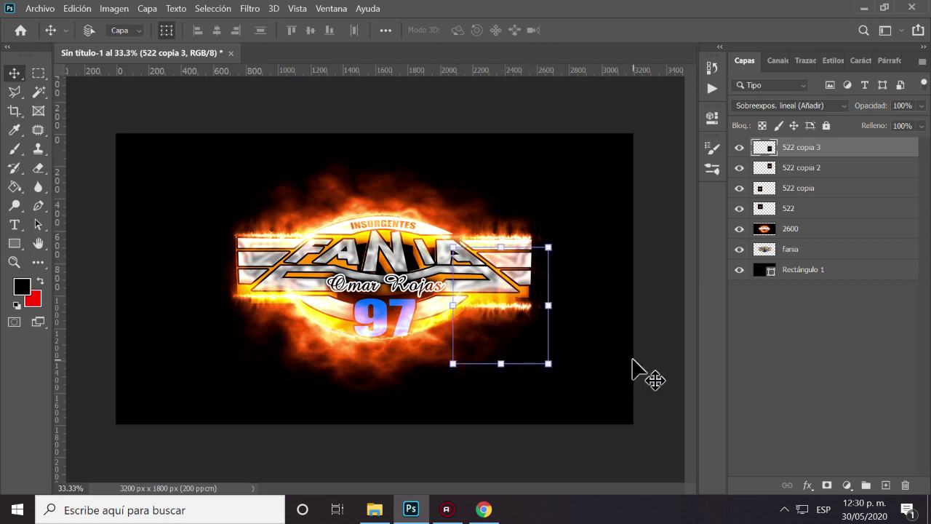
# Step: Add a fourth streak copy rotated about -90° and placed upright at the logo's right end
pyautogui.hotkey('ctrl', 'j')
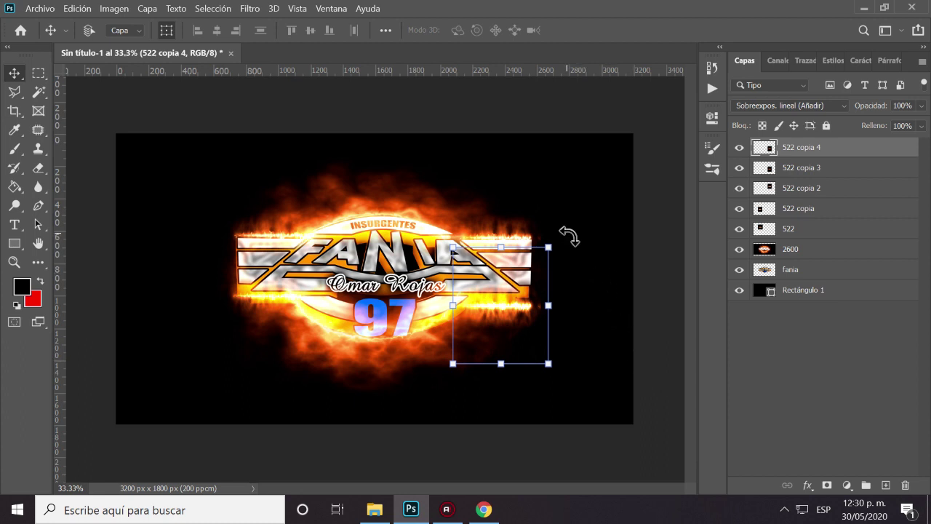
pyautogui.moveTo(569, 236)
pyautogui.mouseDown()
pyautogui.moveTo(382, 169)
pyautogui.moveTo(358, 176)
pyautogui.mouseUp()
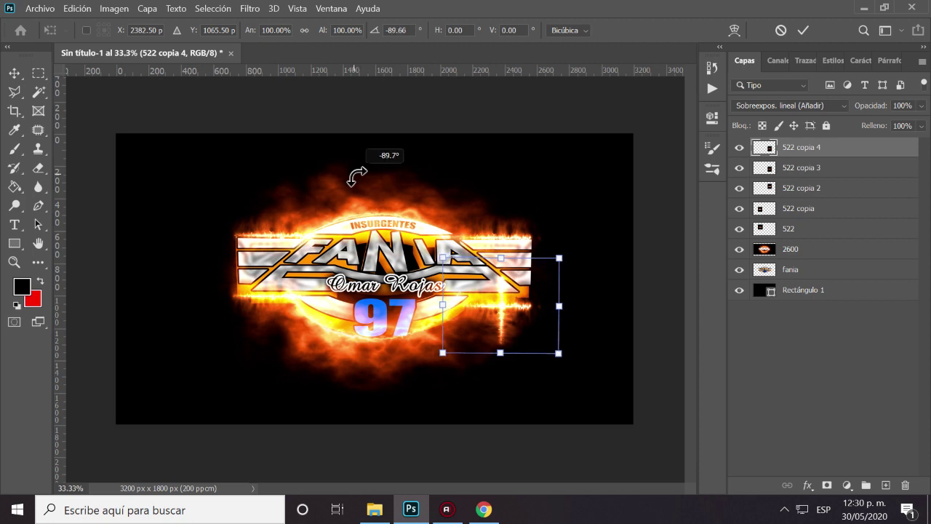
pyautogui.moveTo(529, 340)
pyautogui.mouseDown()
pyautogui.moveTo(558, 304)
pyautogui.moveTo(556, 311)
pyautogui.mouseUp()
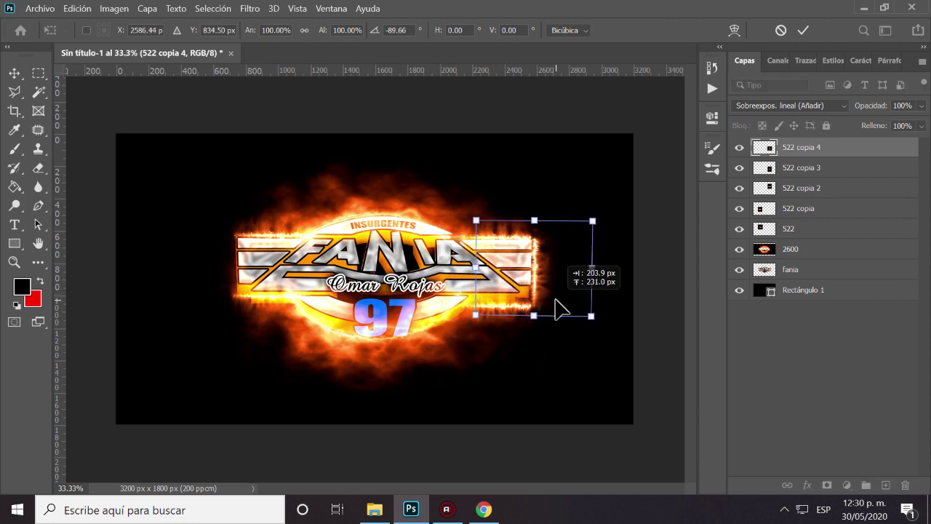
pyautogui.press('Left')
pyautogui.press('Left')
pyautogui.press('Left')
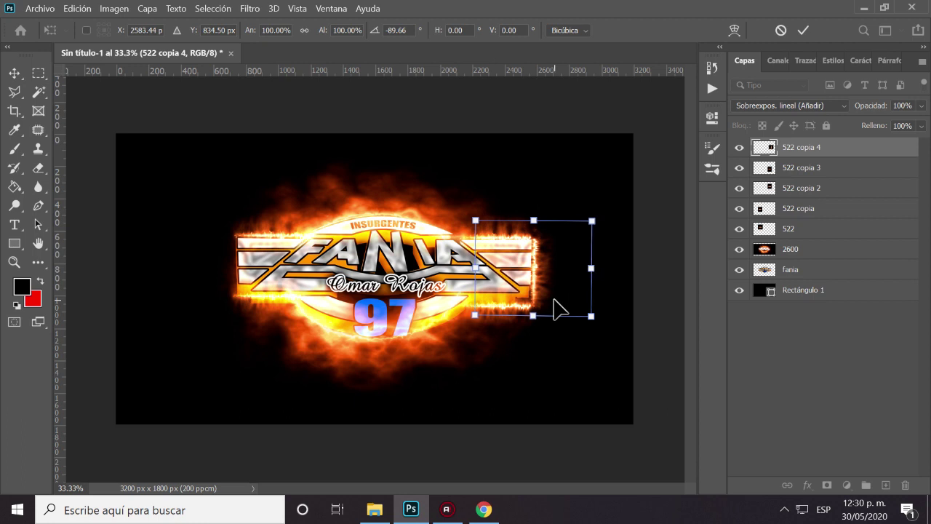
pyautogui.press('Left')
pyautogui.press('Left')
pyautogui.press('Left')
pyautogui.press('Left')
pyautogui.press('Left')
pyautogui.press('Left')
pyautogui.press('Up')
pyautogui.press('Up')
pyautogui.press('Up')
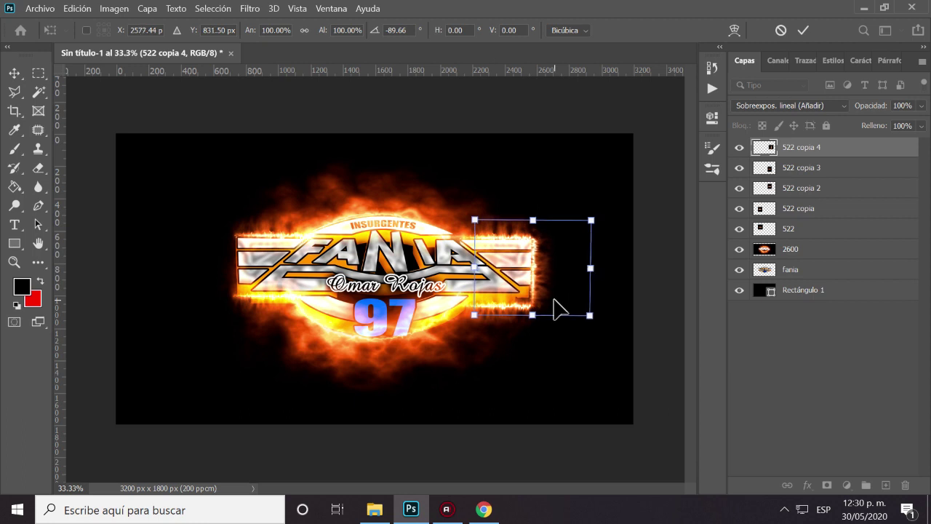
pyautogui.press('Up')
pyautogui.press('Up')
pyautogui.press('Up')
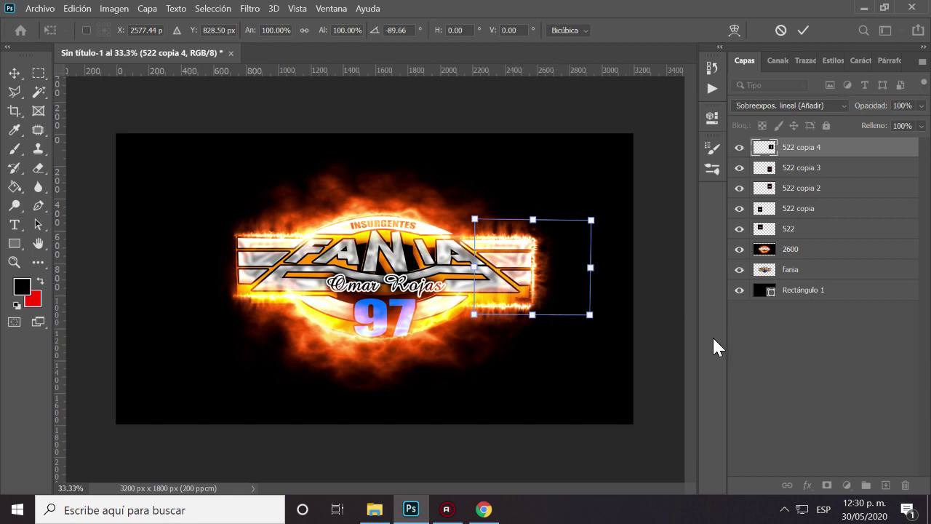
pyautogui.click(14, 73)
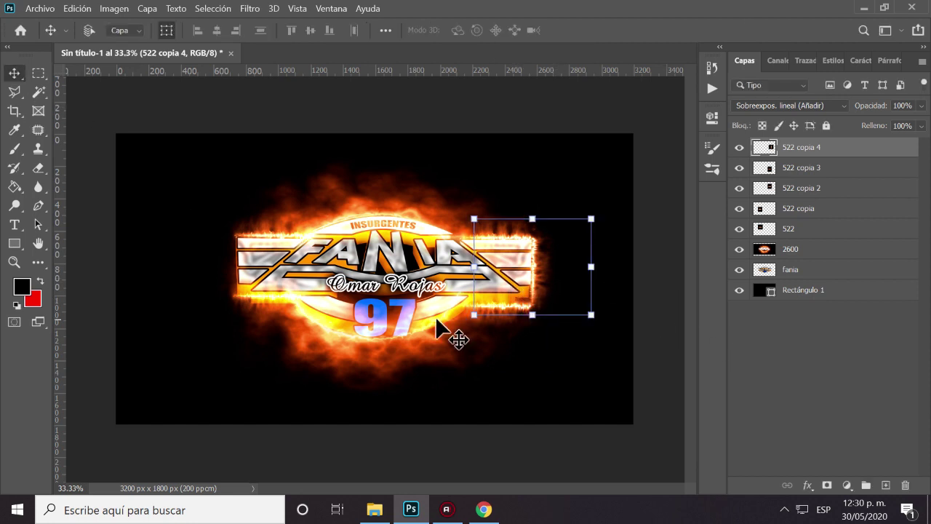
# Step: Duplicate the flame as '522 copia 5', move it to the badge's left end, and flatten it slightly
pyautogui.hotkey('ctrl', 'j')
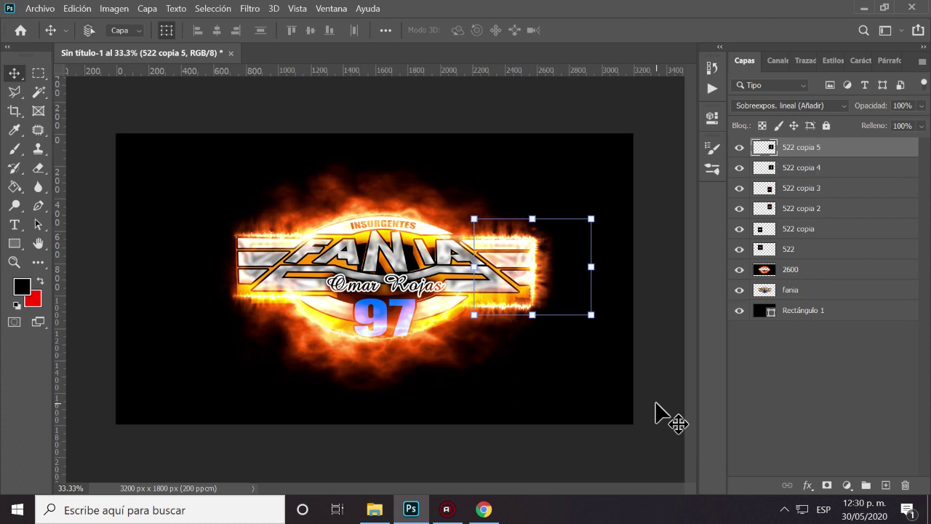
pyautogui.moveTo(564, 305); pyautogui.dragTo(264, 290)
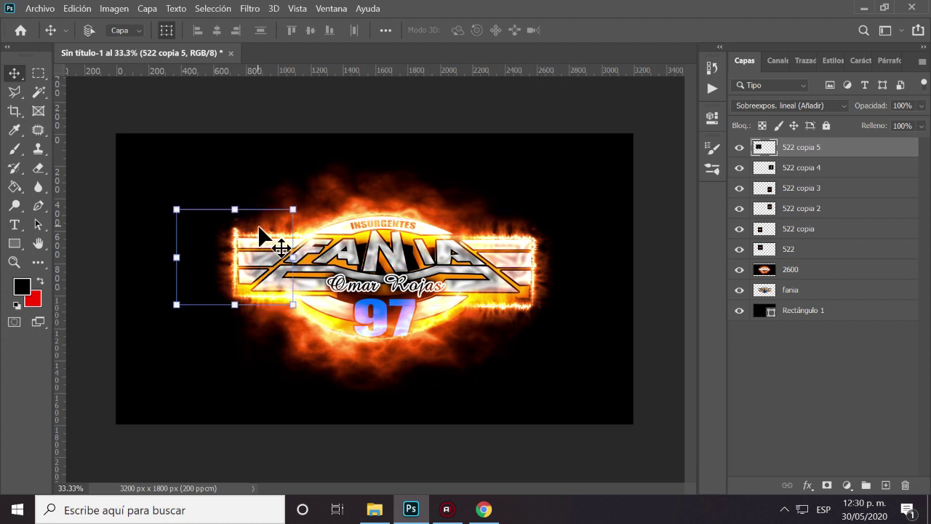
pyautogui.moveTo(234, 209); pyautogui.dragTo(238, 217)
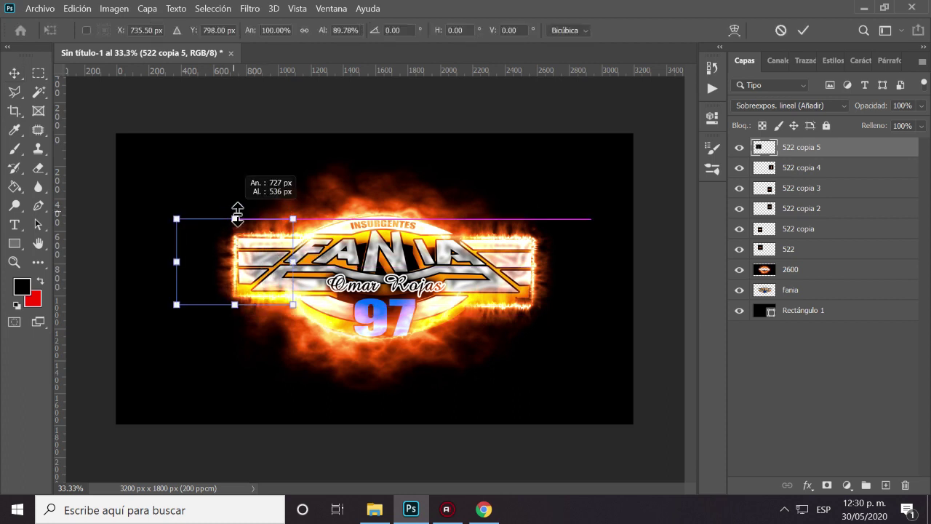
pyautogui.moveTo(237, 216); pyautogui.dragTo(237, 218)
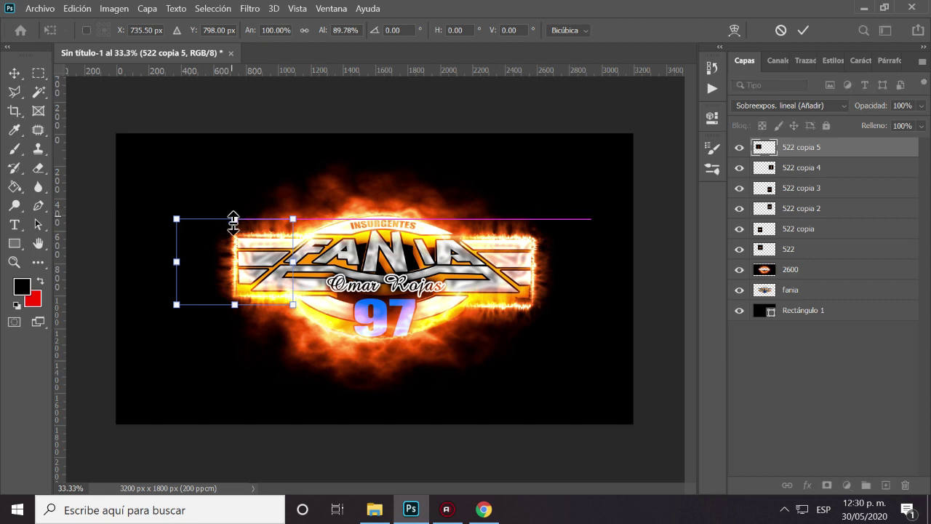
pyautogui.click(14, 75)
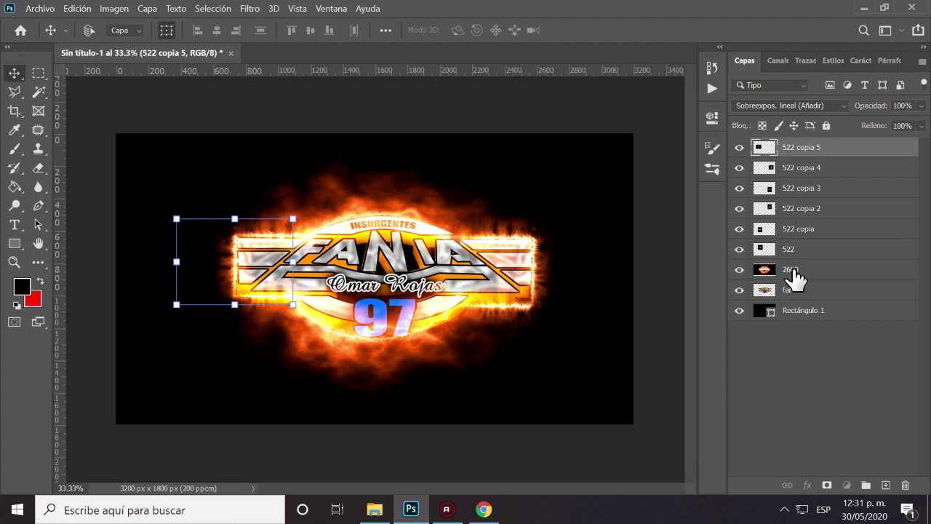
# Step: Convert the flame layers from 522 copia 5 through 2600 into one smart object
pyautogui.keyDown('shift'); pyautogui.click(793, 271); pyautogui.keyUp('shift')
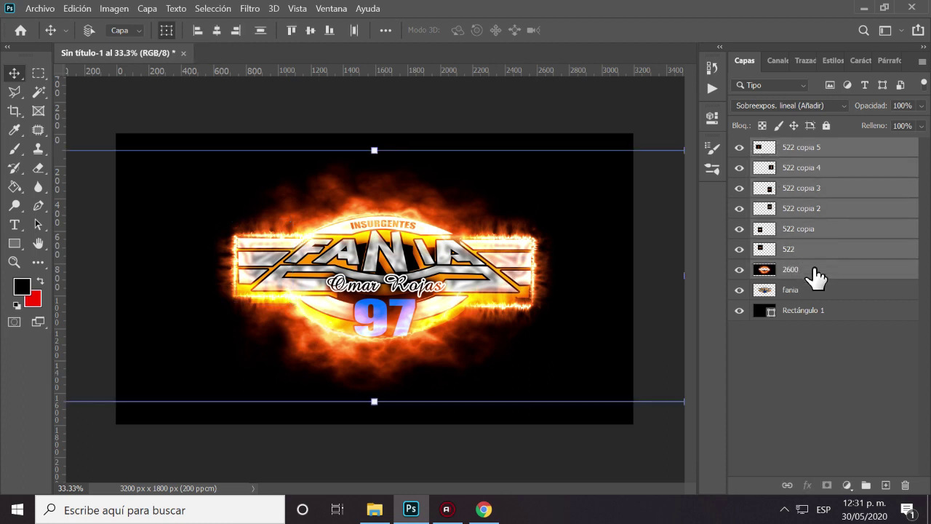
pyautogui.rightClick(813, 270)
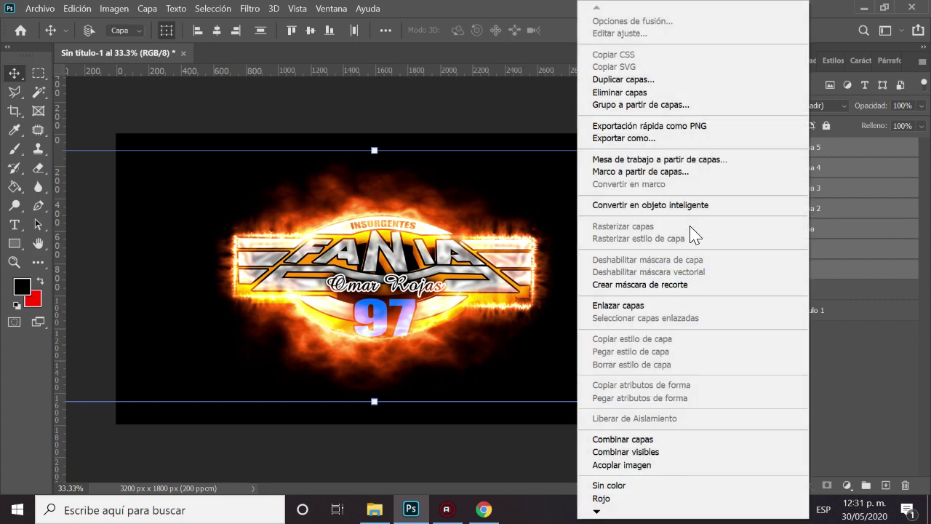
pyautogui.click(691, 206)
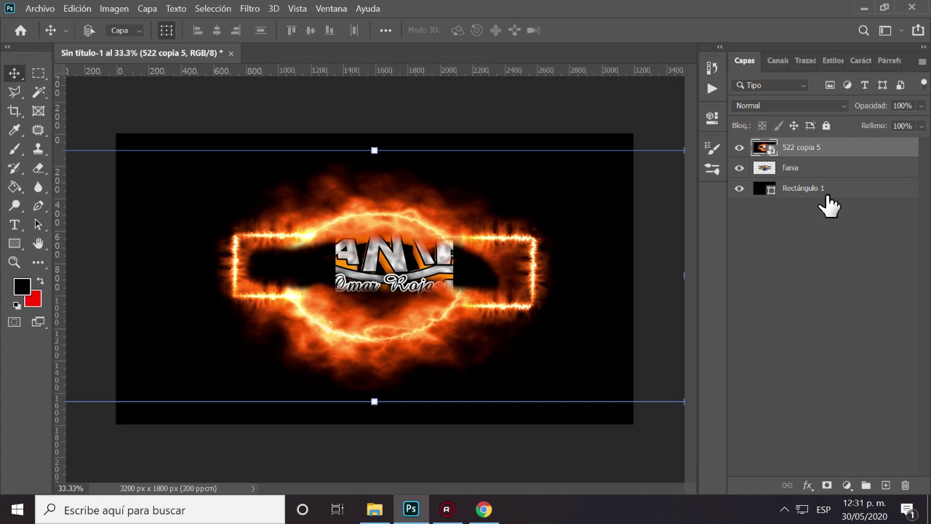
# Step: Set the combined flame layer to Sobreexpos. lineal (Añadir) and keep it above fania
pyautogui.click(792, 106)
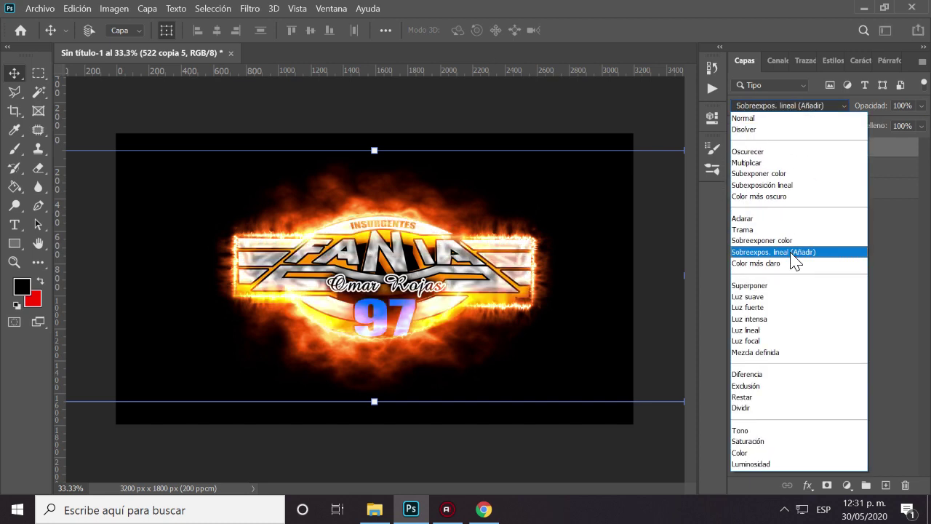
pyautogui.click(793, 254)
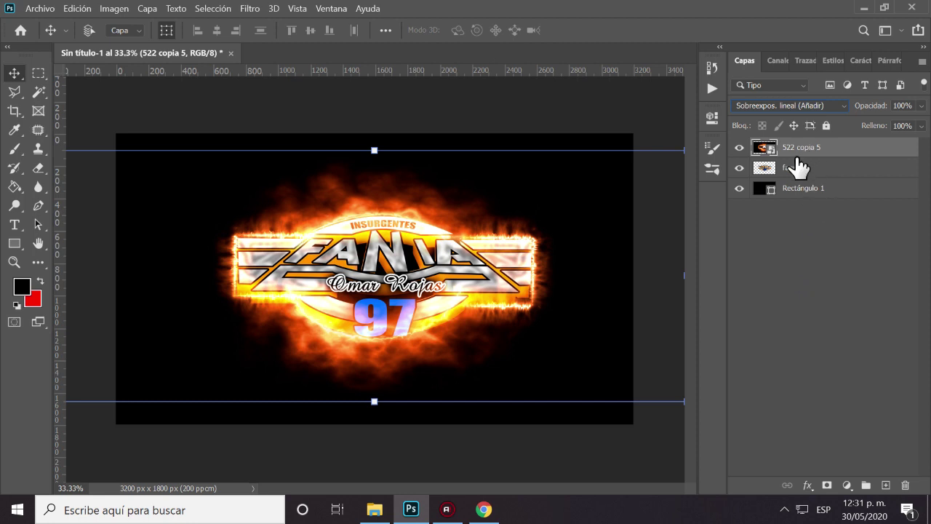
pyautogui.moveTo(844, 156); pyautogui.dragTo(842, 179)
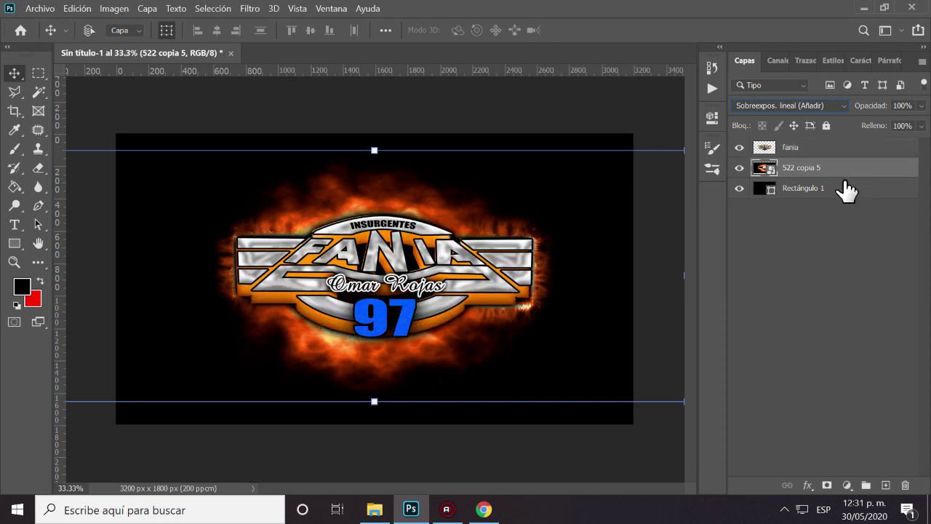
pyautogui.moveTo(847, 175); pyautogui.dragTo(842, 149)
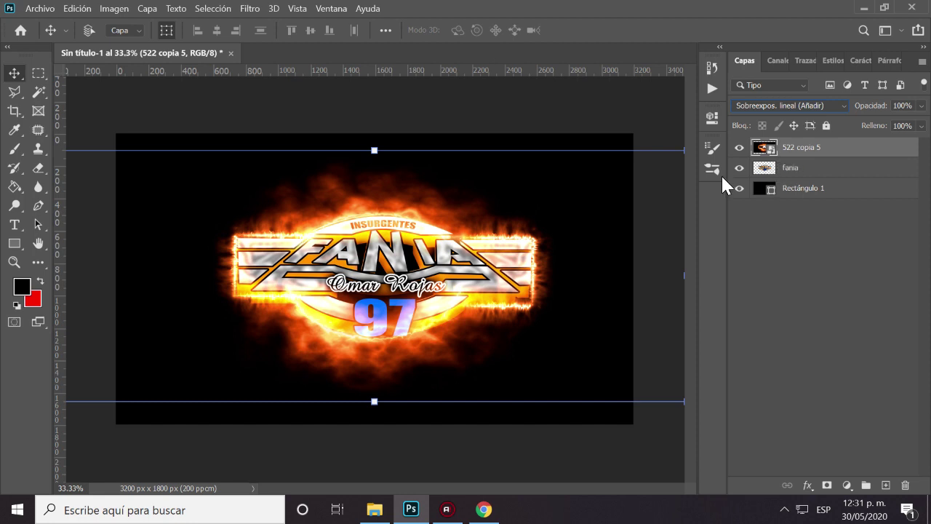
# Step: Open folder 13 in Large Linear and drag clip 1300 into the Photoshop banner
pyautogui.click(381, 515)
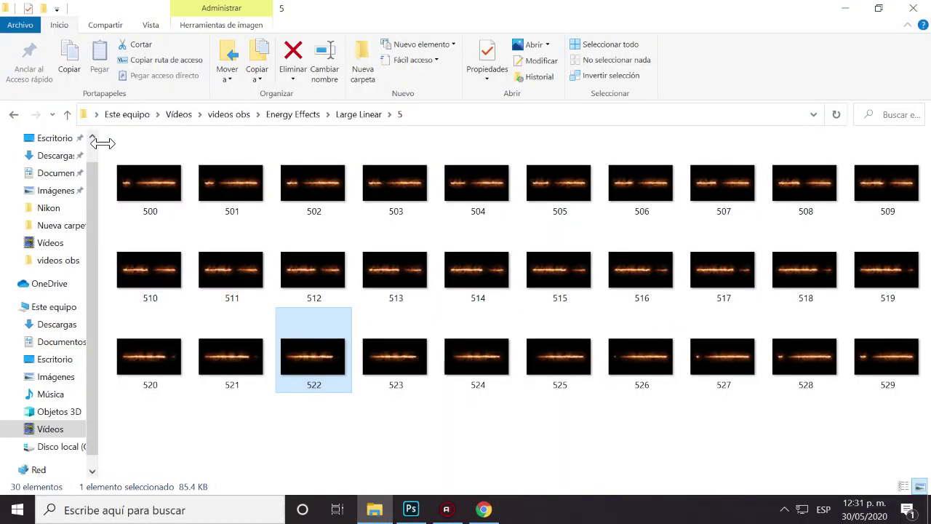
pyautogui.click(13, 115)
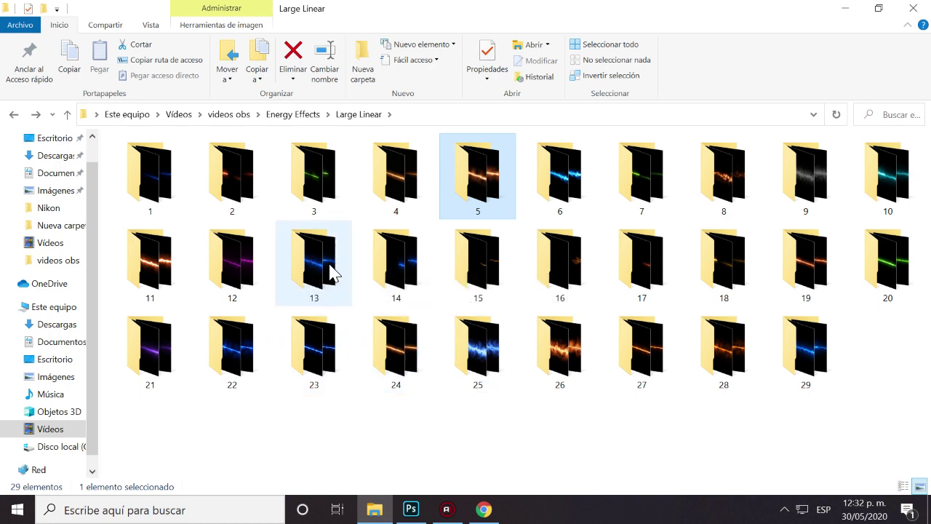
pyautogui.moveTo(314, 258)
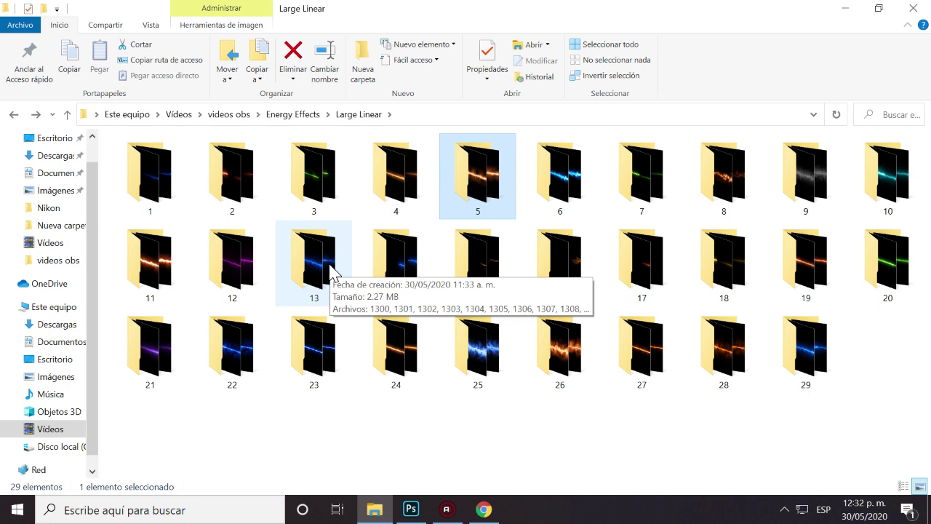
pyautogui.doubleClick(331, 271)
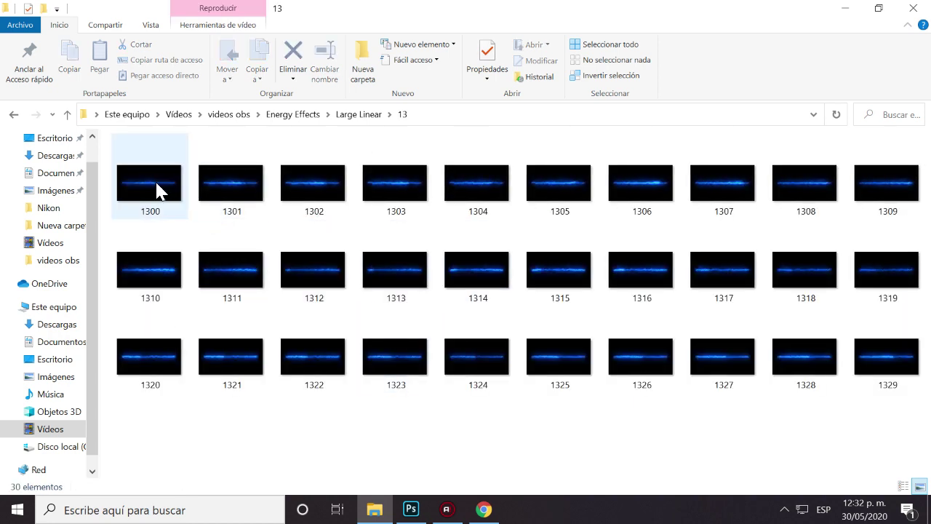
pyautogui.moveTo(158, 191)
pyautogui.mouseDown()
pyautogui.moveTo(378, 397)
pyautogui.moveTo(415, 369)
pyautogui.mouseUp()
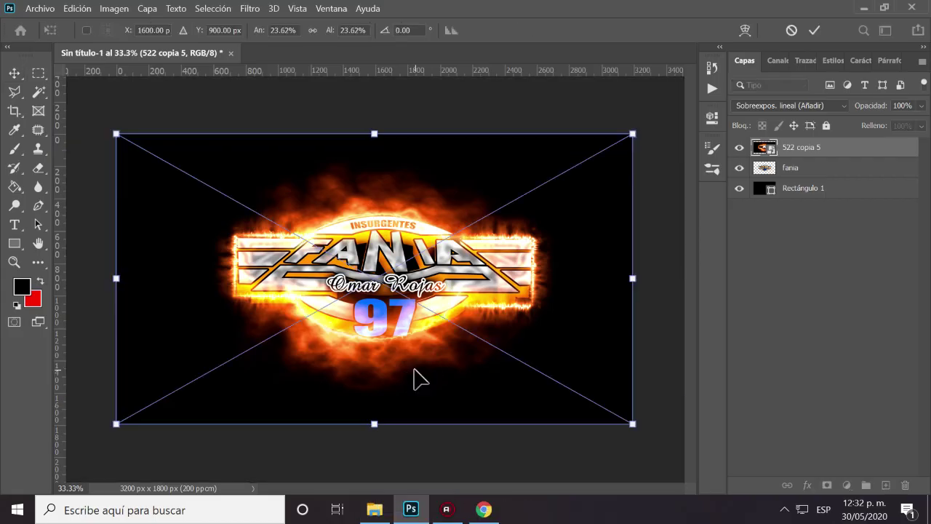
# Step: Commit the 1300 layer, rasterize it, and set its blend mode to Sobreexpos. lineal (Añadir)
pyautogui.click(13, 75)
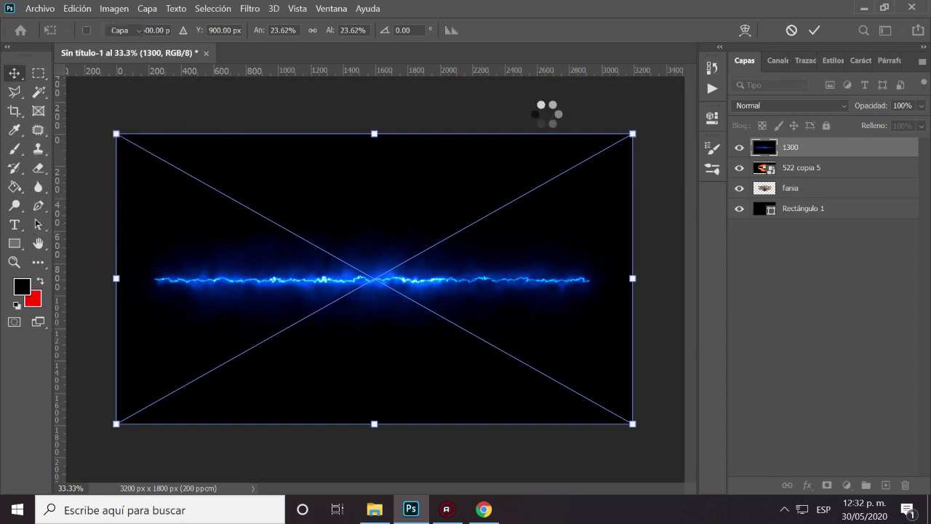
pyautogui.rightClick(810, 149)
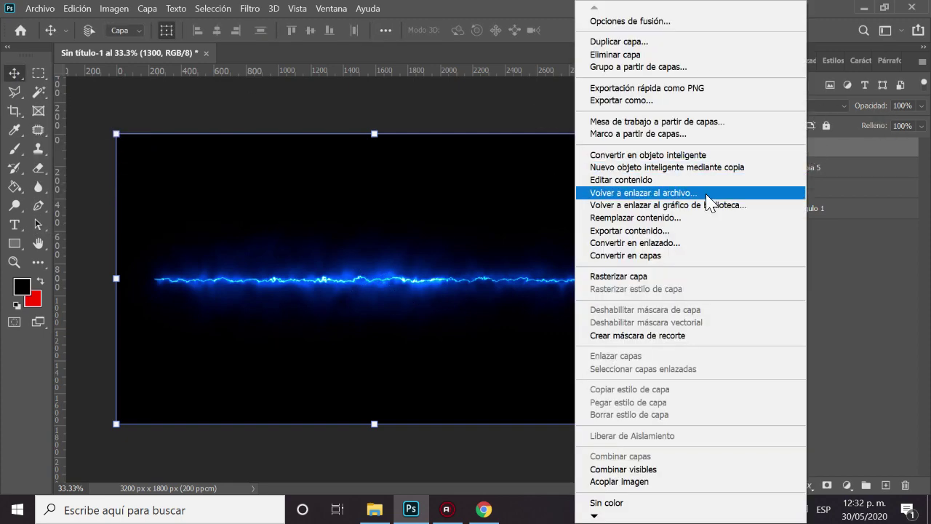
pyautogui.click(619, 272)
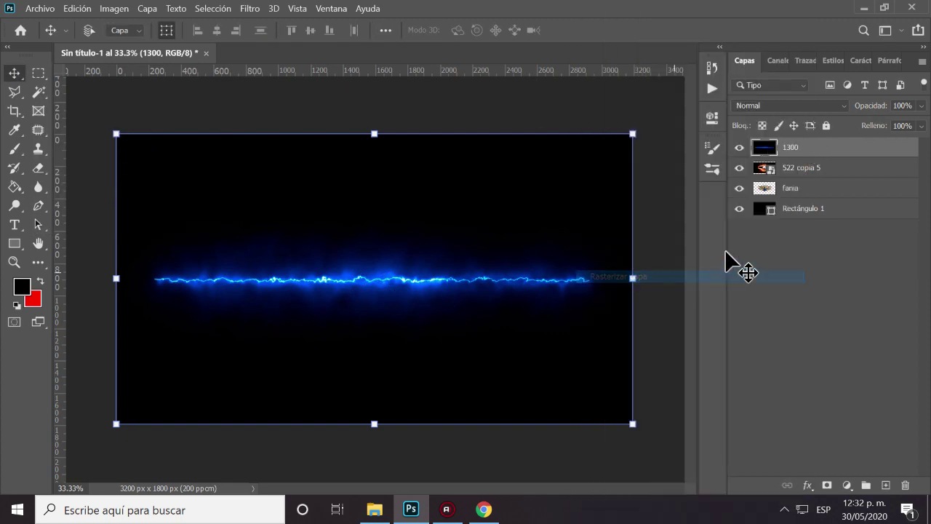
pyautogui.click(787, 109)
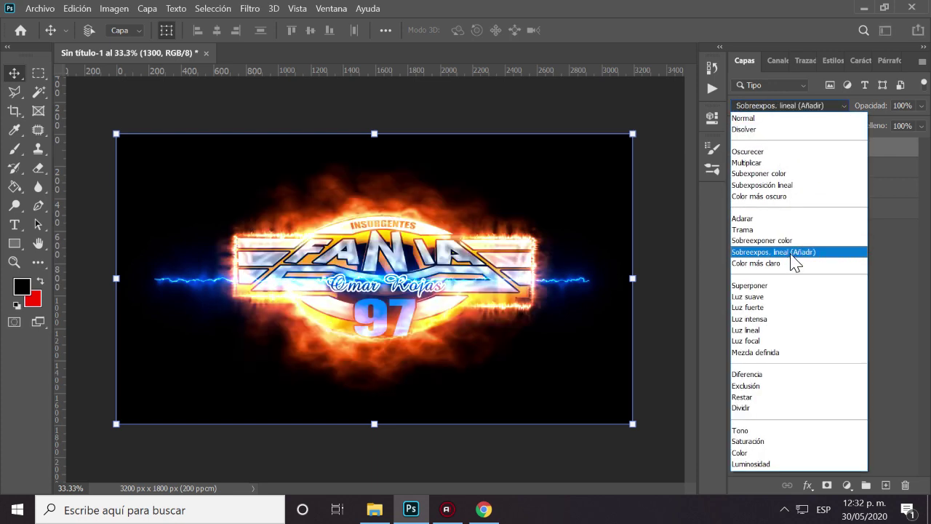
pyautogui.click(792, 253)
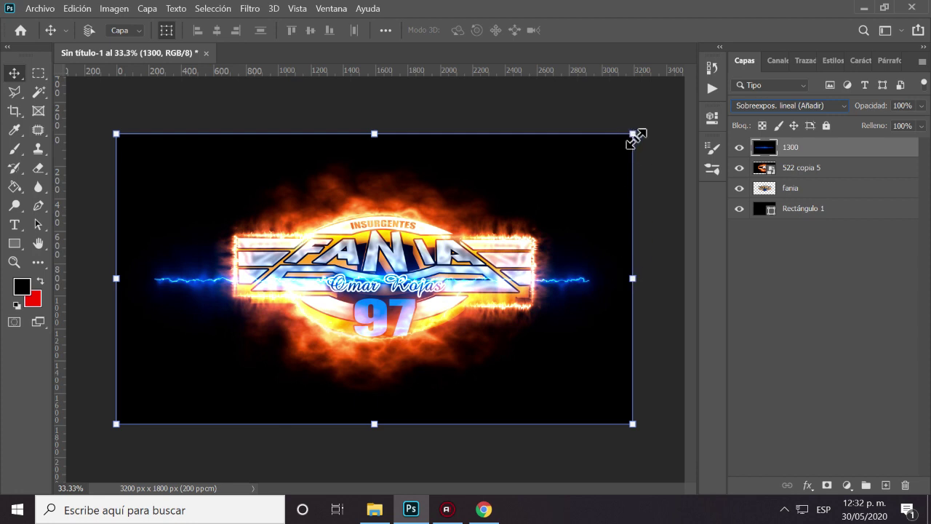
# Step: Scale the lightning down and position it around the 97
pyautogui.moveTo(633, 136); pyautogui.dragTo(258, 301)
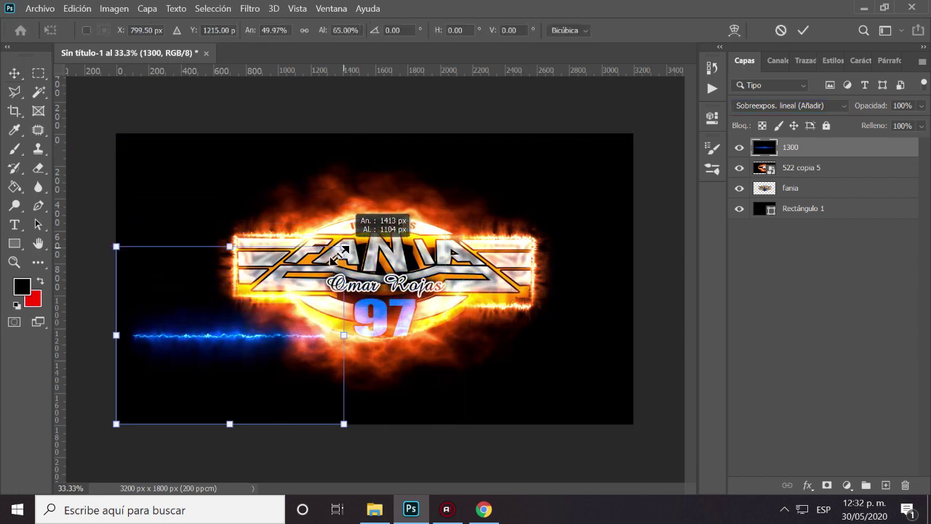
pyautogui.moveTo(258, 302)
pyautogui.mouseDown()
pyautogui.moveTo(203, 354)
pyautogui.moveTo(211, 371)
pyautogui.moveTo(277, 315)
pyautogui.moveTo(287, 282)
pyautogui.moveTo(291, 298)
pyautogui.moveTo(301, 285)
pyautogui.moveTo(415, 251)
pyautogui.moveTo(402, 263)
pyautogui.moveTo(484, 203)
pyautogui.mouseUp()
pyautogui.moveTo(461, 253)
pyautogui.mouseDown()
pyautogui.moveTo(427, 253)
pyautogui.moveTo(430, 282)
pyautogui.mouseUp()
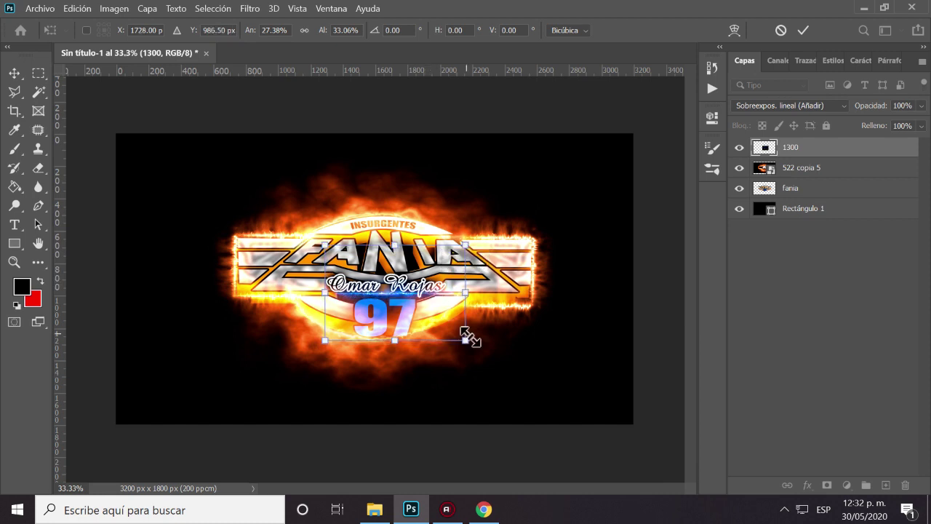
pyautogui.click(16, 72)
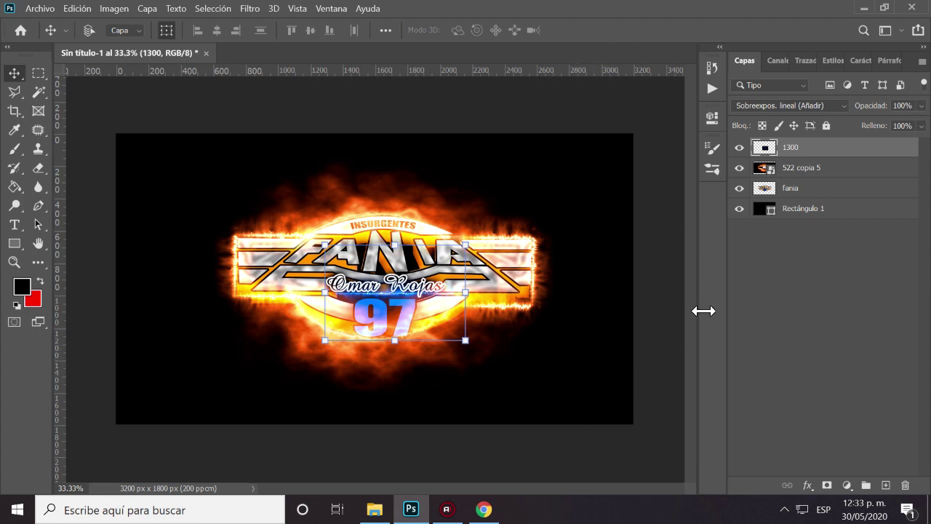
# Step: Select Rectángulo 1 and browse back up to the videos obs folder
pyautogui.click(807, 211)
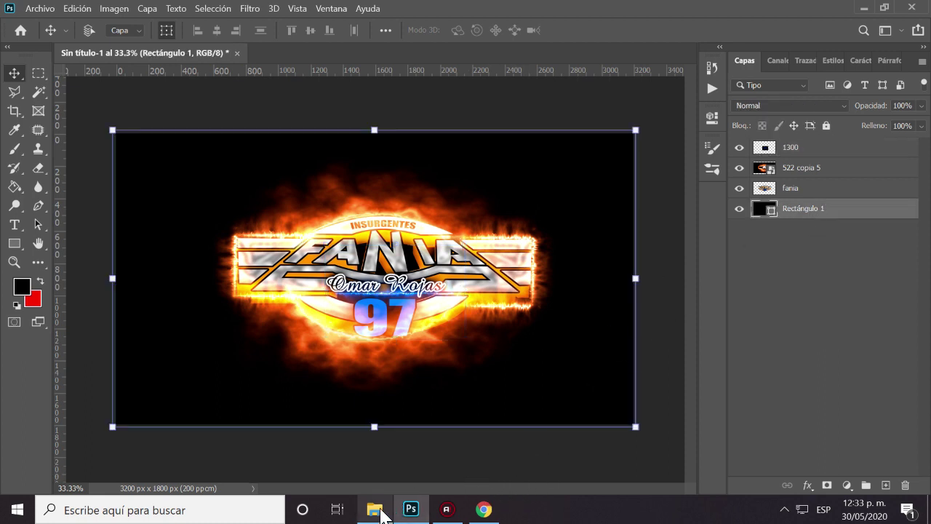
pyautogui.click(382, 513)
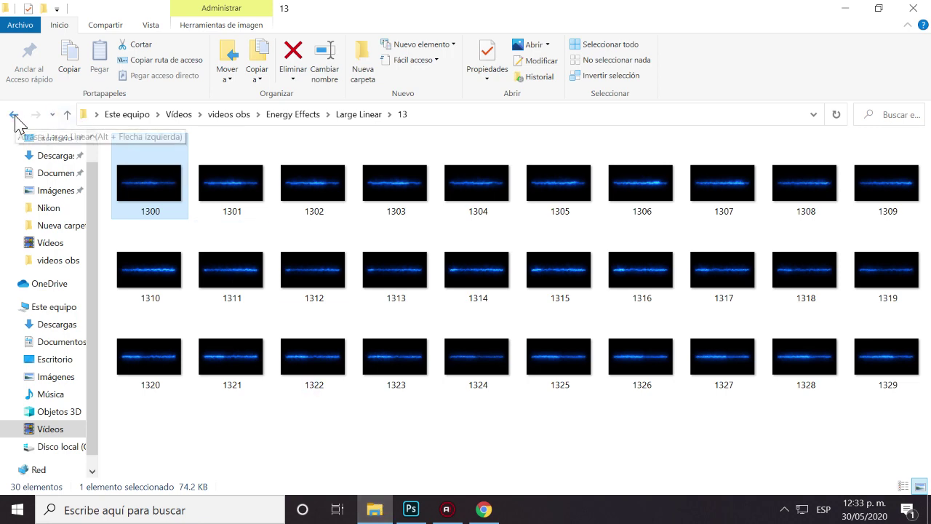
pyautogui.click(15, 114)
pyautogui.click(15, 114)
pyautogui.click(14, 115)
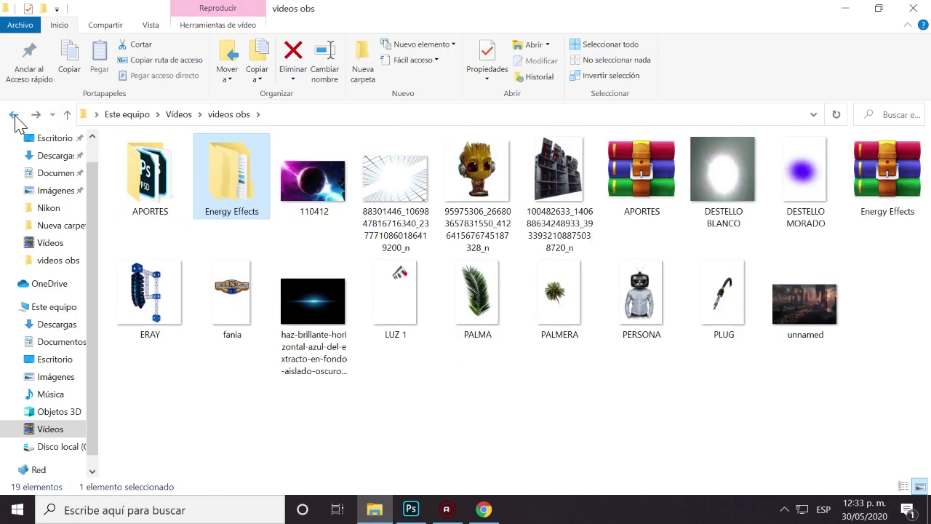
# Step: Place the unnamed city image, stretched to the canvas's left and right edges
pyautogui.moveTo(791, 296)
pyautogui.mouseDown()
pyautogui.moveTo(556, 447)
pyautogui.moveTo(406, 435)
pyautogui.moveTo(402, 423)
pyautogui.mouseUp()
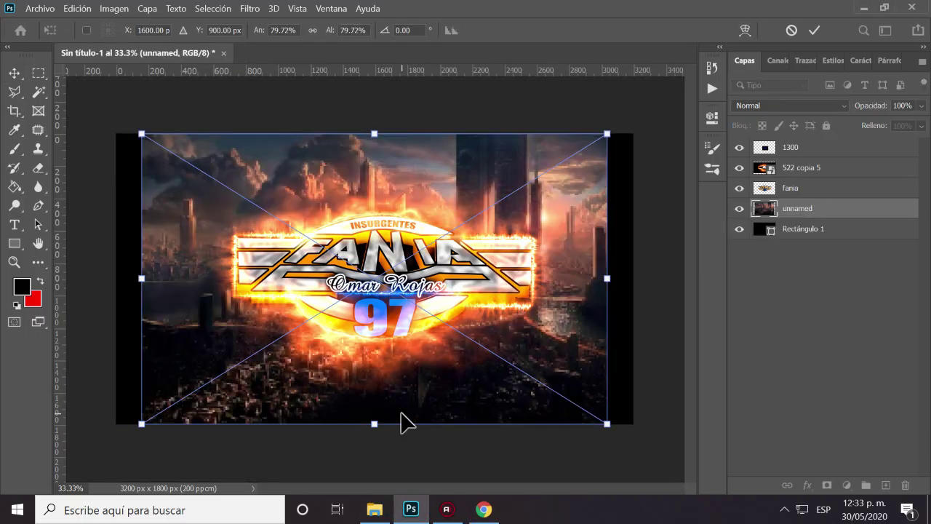
pyautogui.moveTo(142, 281); pyautogui.dragTo(116, 281)
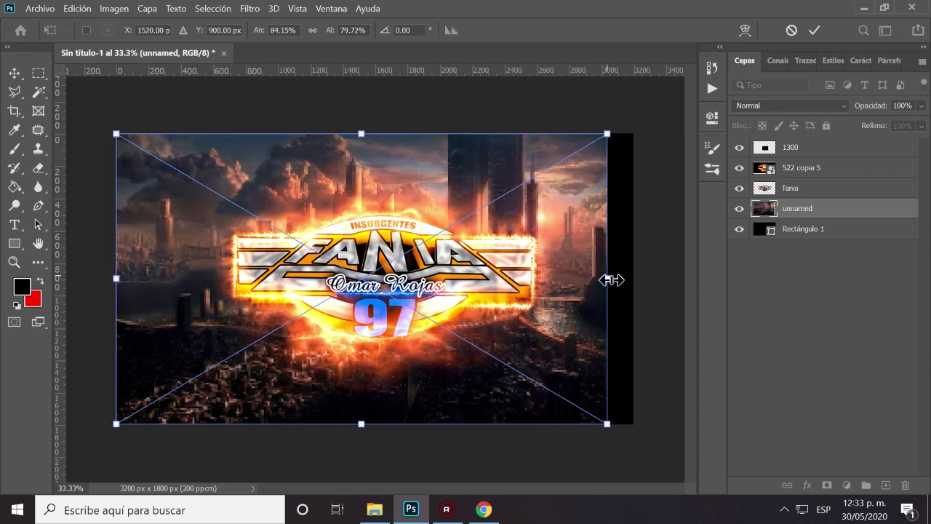
pyautogui.moveTo(608, 279); pyautogui.dragTo(634, 281)
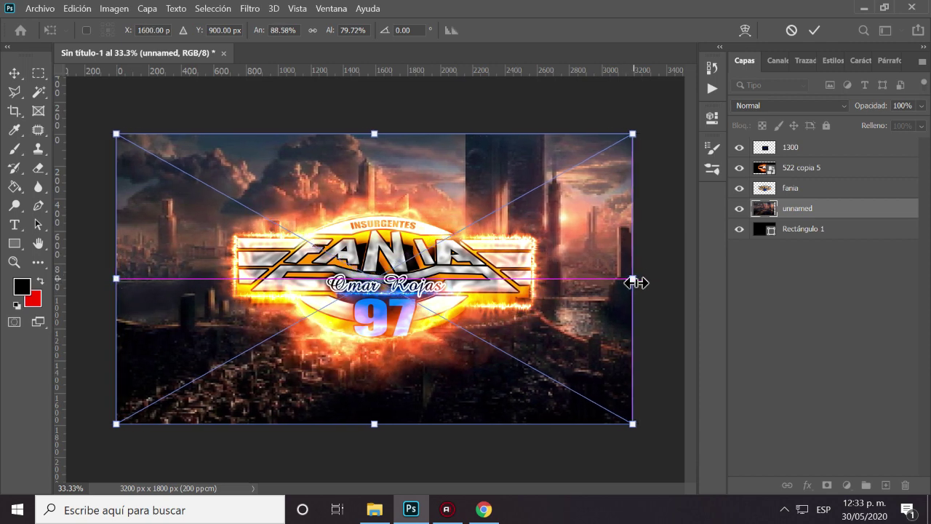
pyautogui.click(14, 72)
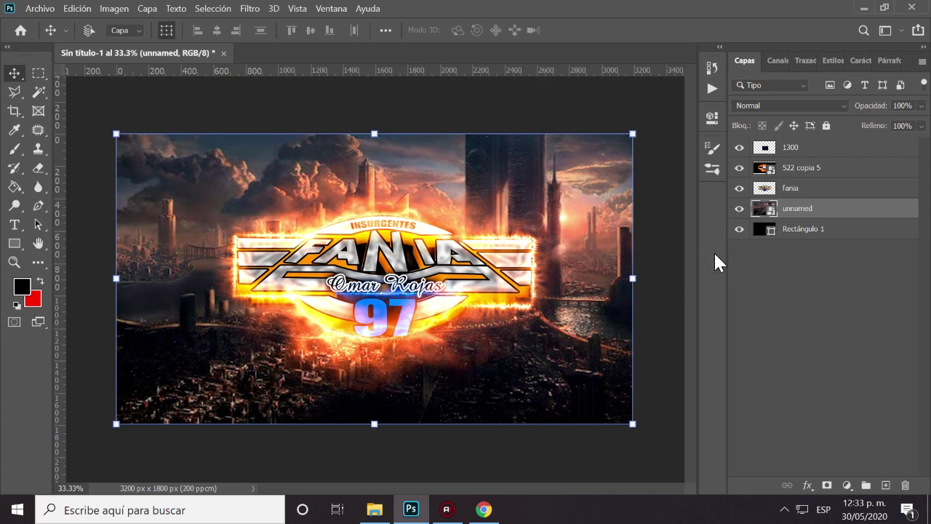
# Step: Place the PALMERA palm tree image to the left of the logo
pyautogui.click(377, 510)
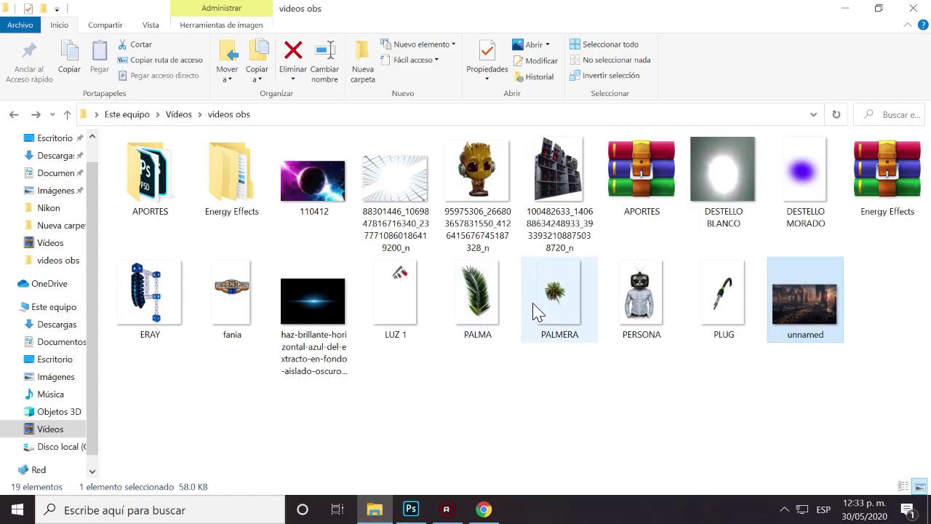
pyautogui.moveTo(551, 329)
pyautogui.mouseDown()
pyautogui.moveTo(473, 452)
pyautogui.moveTo(386, 400)
pyautogui.moveTo(425, 357)
pyautogui.moveTo(349, 286)
pyautogui.moveTo(343, 291)
pyautogui.mouseUp()
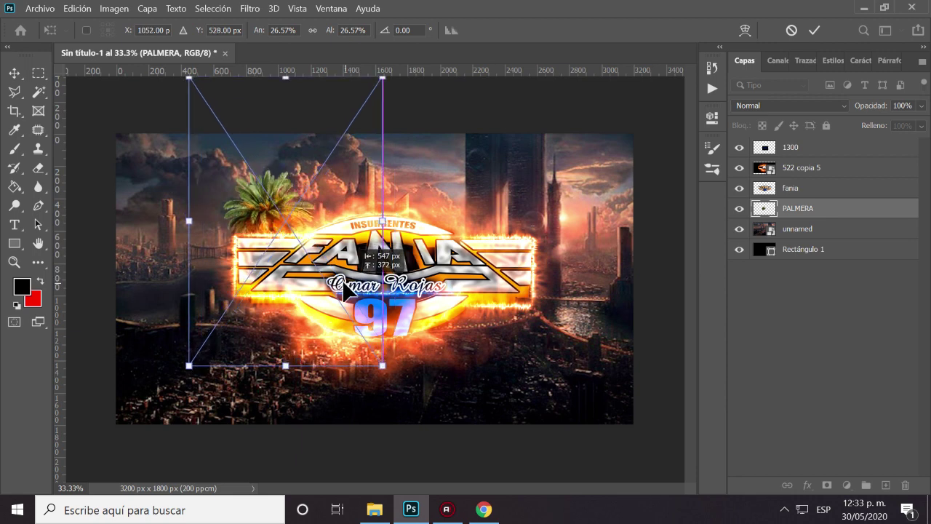
pyautogui.click(14, 72)
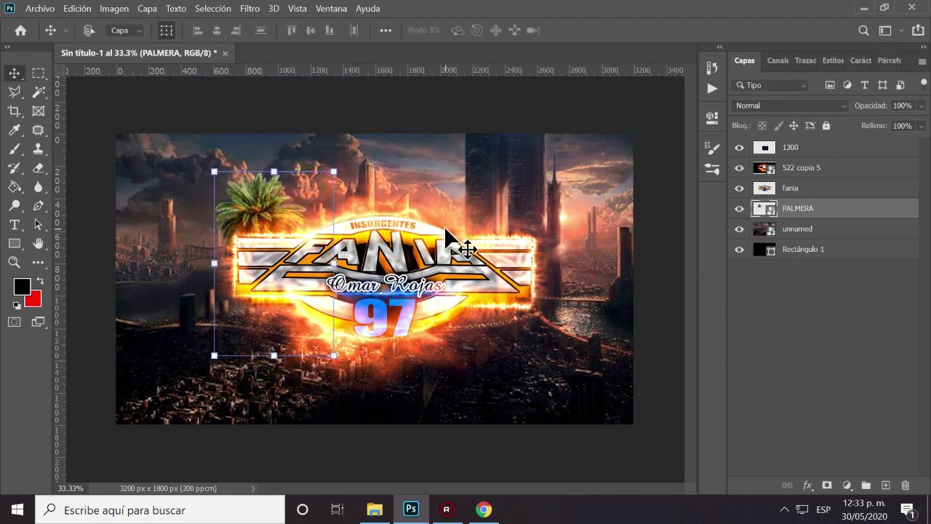
# Step: Duplicate the palm as PALMERA copia, move it right, mirror it, and widen it slightly
pyautogui.hotkey('ctrl', 'j')
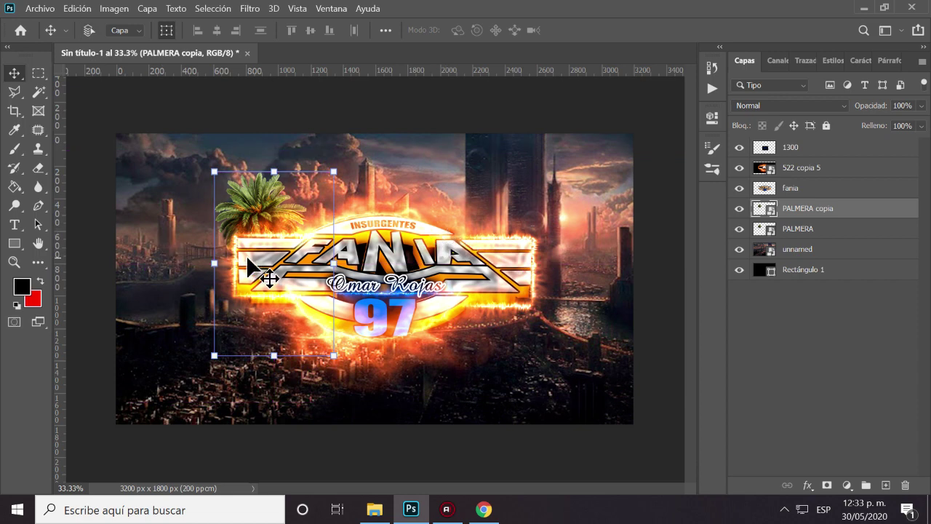
pyautogui.hotkey('ctrl', 't')
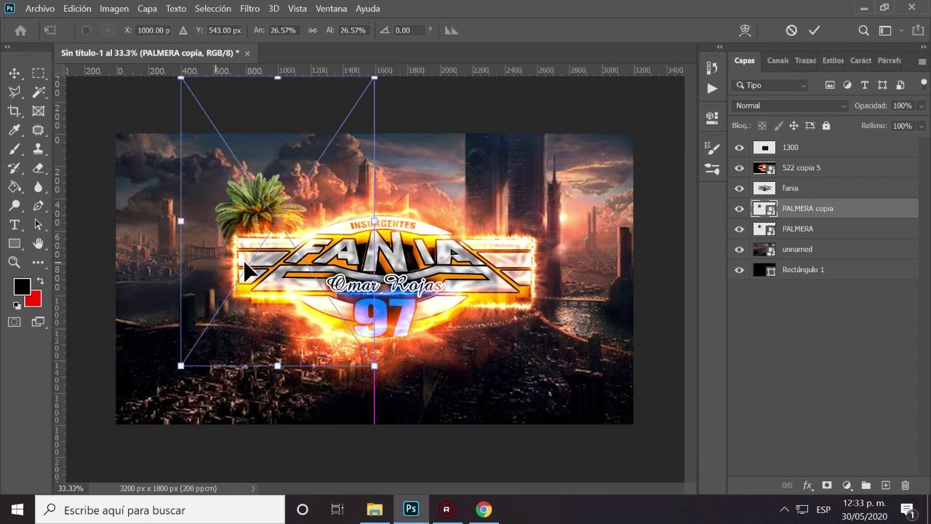
pyautogui.moveTo(248, 266); pyautogui.dragTo(417, 260)
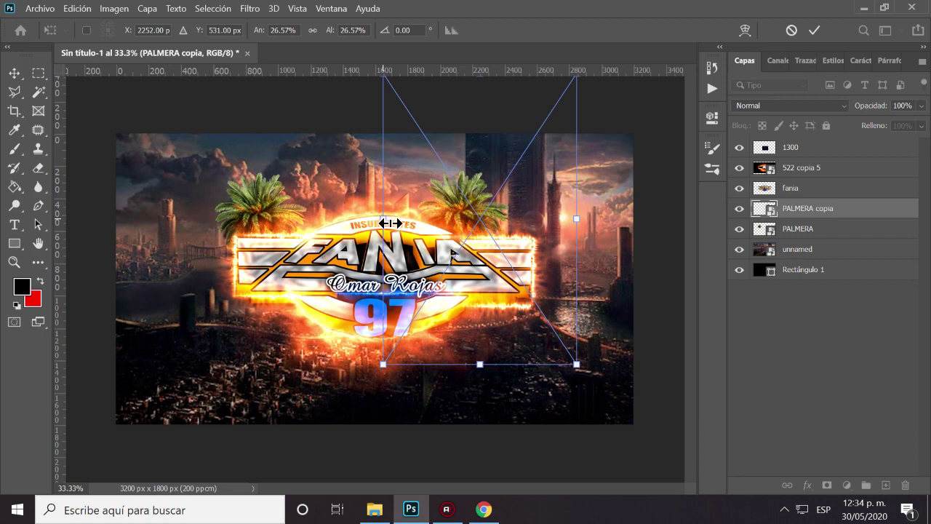
pyautogui.moveTo(390, 224)
pyautogui.mouseDown()
pyautogui.moveTo(536, 220)
pyautogui.moveTo(542, 230)
pyautogui.moveTo(557, 217)
pyautogui.moveTo(395, 226)
pyautogui.mouseUp()
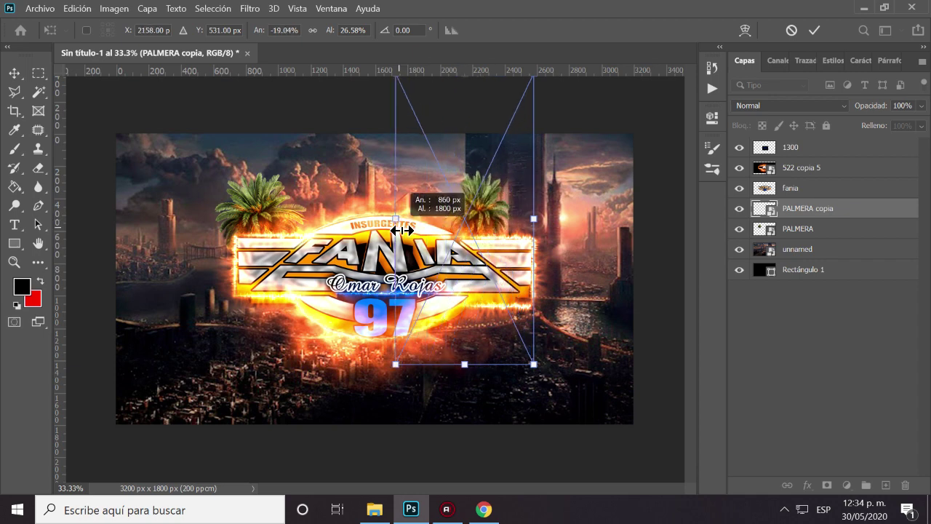
pyautogui.moveTo(537, 223); pyautogui.dragTo(563, 222)
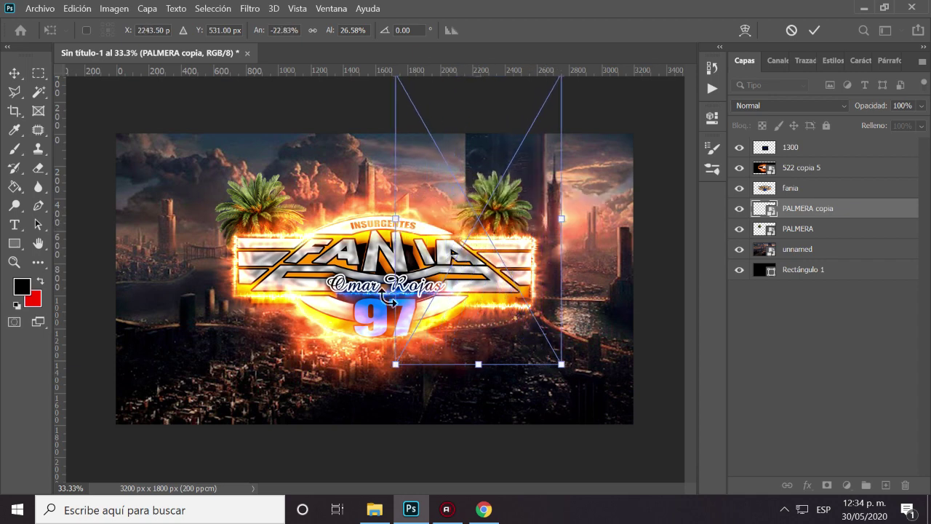
pyautogui.click(15, 73)
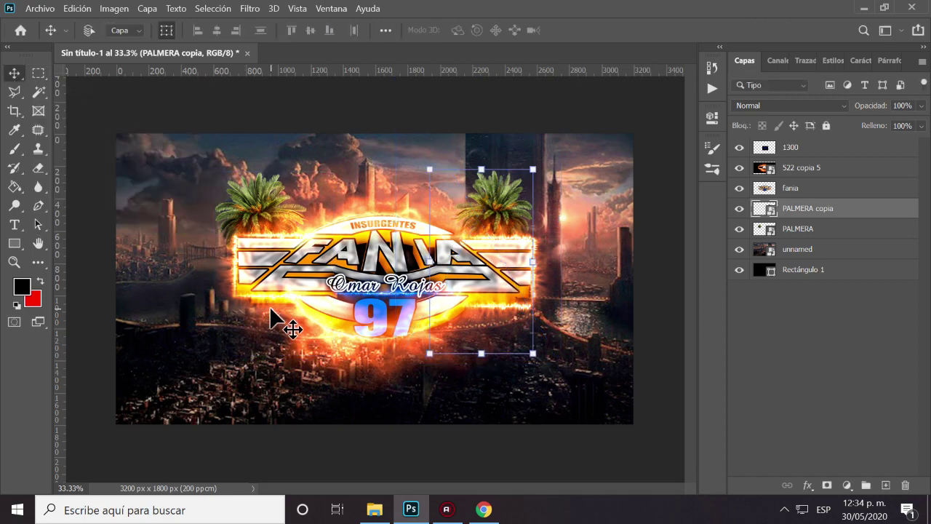
pyautogui.click(376, 509)
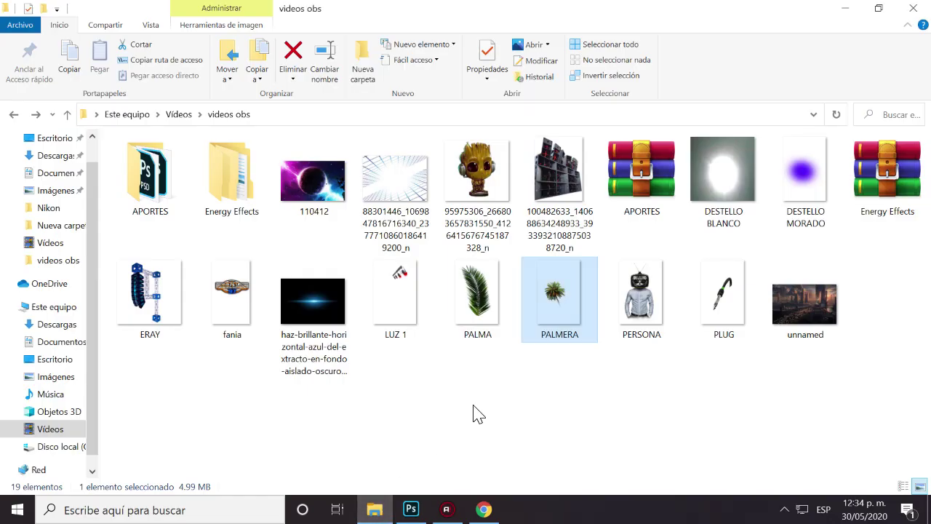
# Step: Place the PLUG image on the banner and move its layer to the top
pyautogui.moveTo(722, 312); pyautogui.dragTo(436, 498)
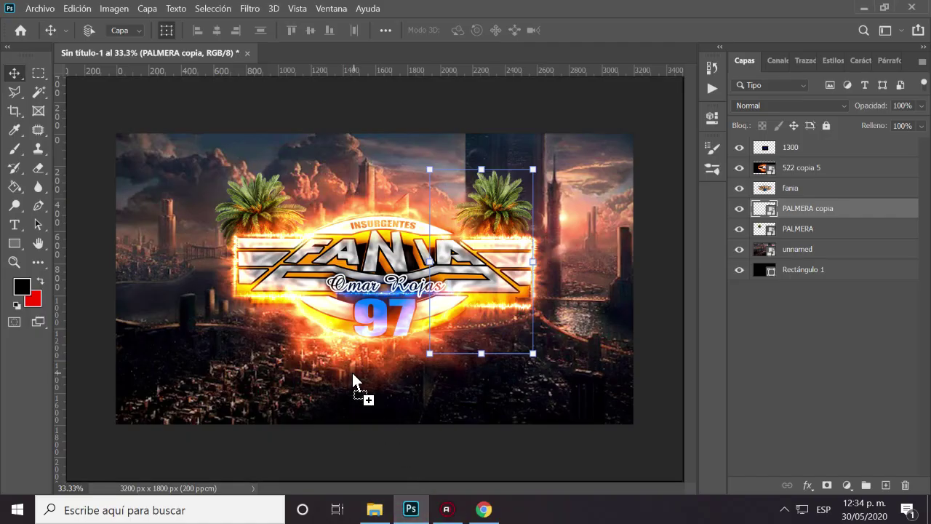
pyautogui.moveTo(436, 498); pyautogui.dragTo(352, 372)
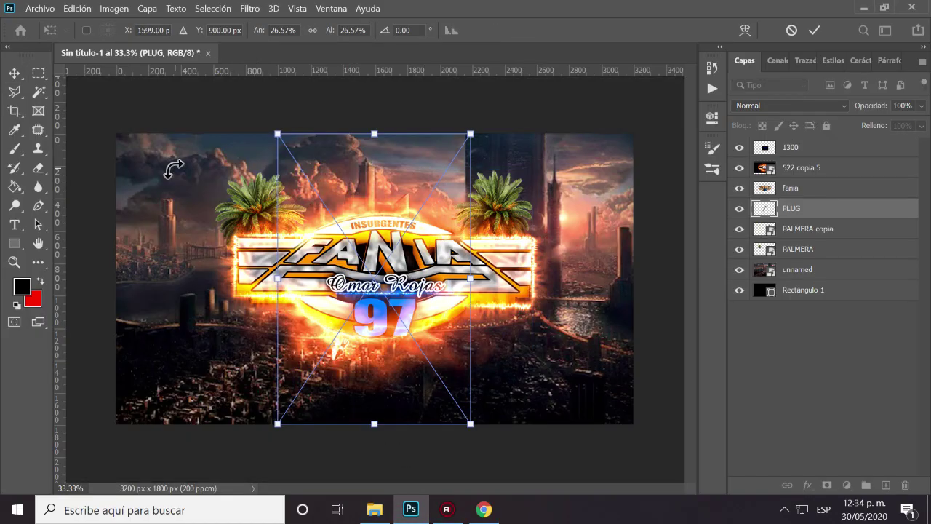
pyautogui.press('Return')
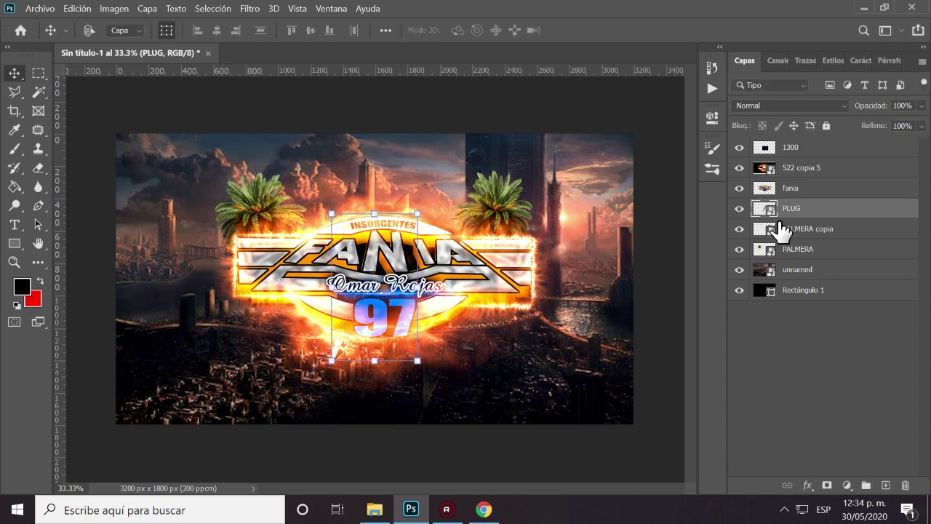
pyautogui.moveTo(798, 205); pyautogui.dragTo(803, 148)
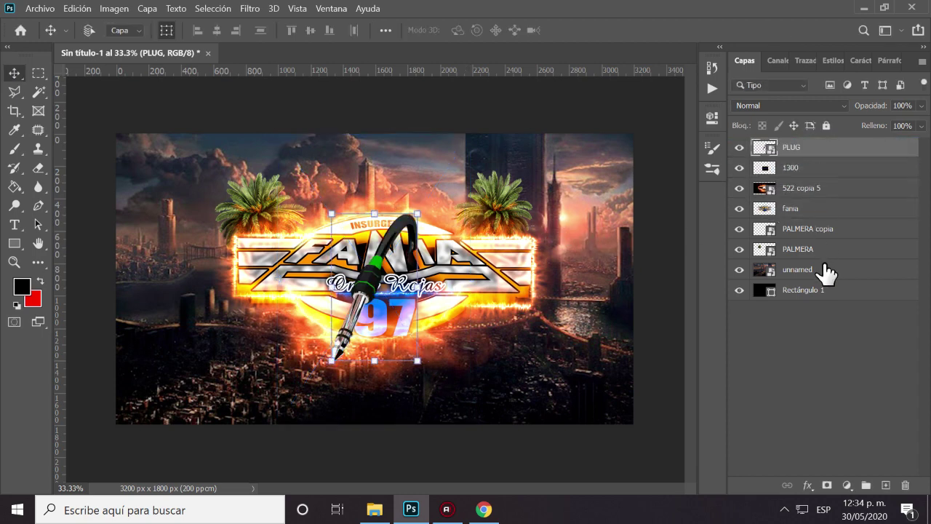
# Step: Shrink the jack plug and position it at the logo's left edge
pyautogui.moveTo(406, 257); pyautogui.dragTo(253, 292)
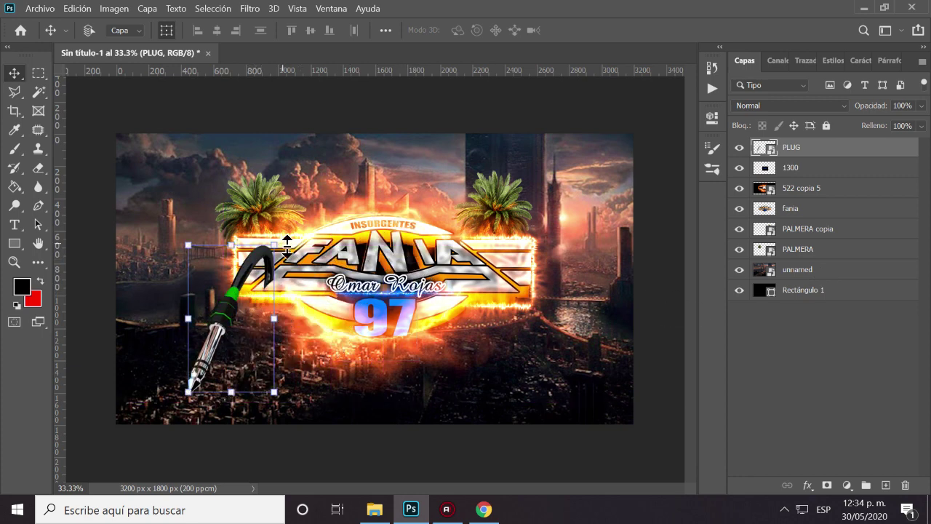
pyautogui.moveTo(280, 243); pyautogui.dragTo(326, 172)
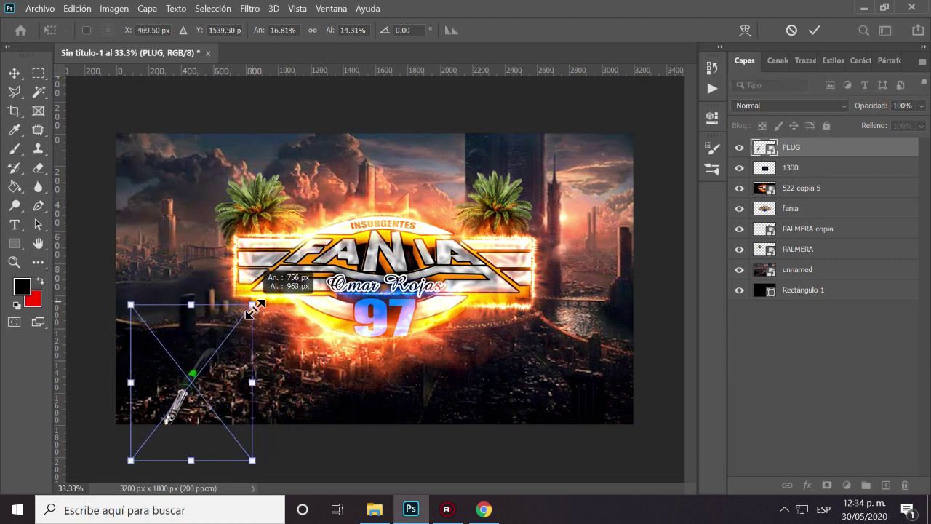
pyautogui.moveTo(327, 173); pyautogui.dragTo(244, 323)
pyautogui.moveTo(230, 393); pyautogui.dragTo(271, 323)
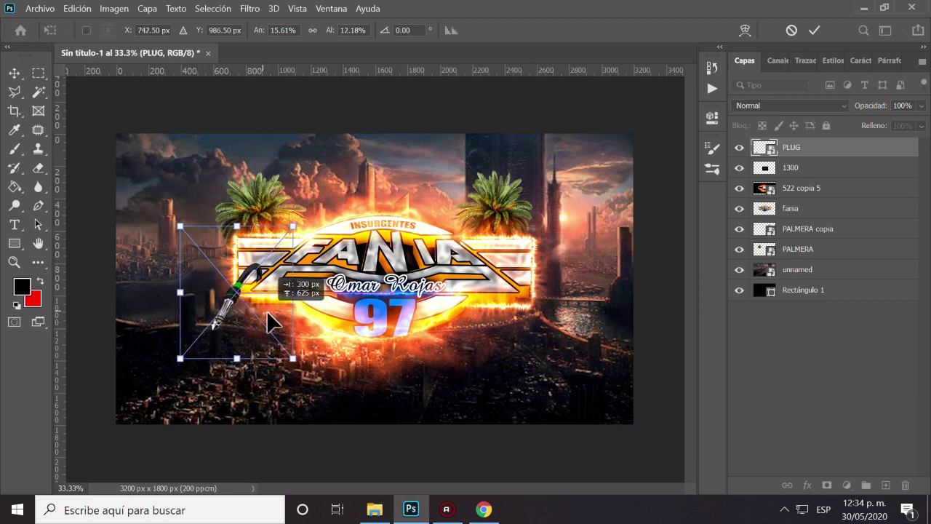
pyautogui.moveTo(270, 313)
pyautogui.mouseDown()
pyautogui.moveTo(281, 314)
pyautogui.moveTo(283, 294)
pyautogui.mouseUp()
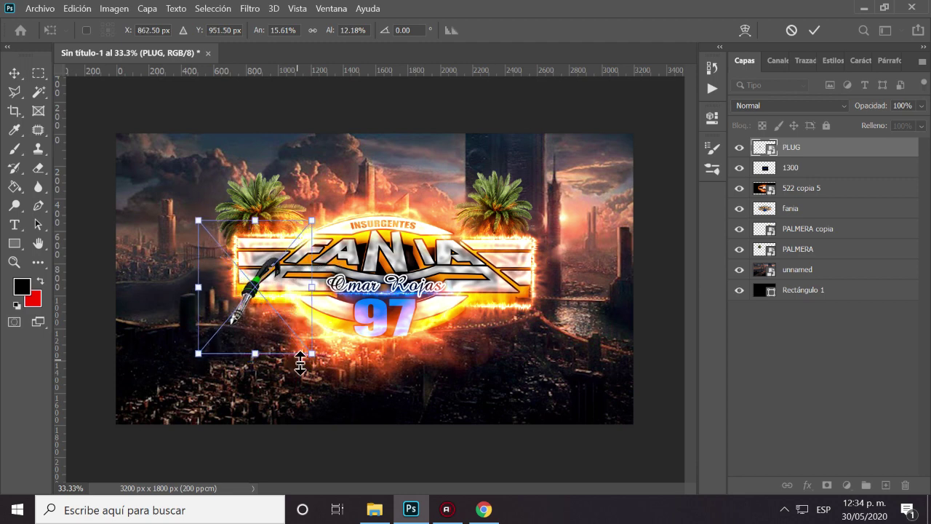
pyautogui.click(16, 72)
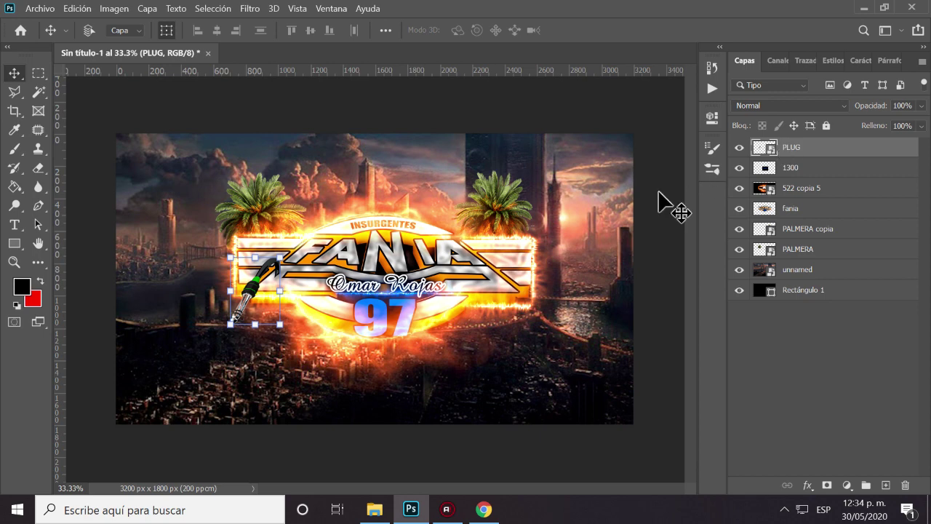
# Step: Duplicate the plug as PLUG copia, mirror it, and place it at the logo's right edge
pyautogui.hotkey('ctrl', 'j')
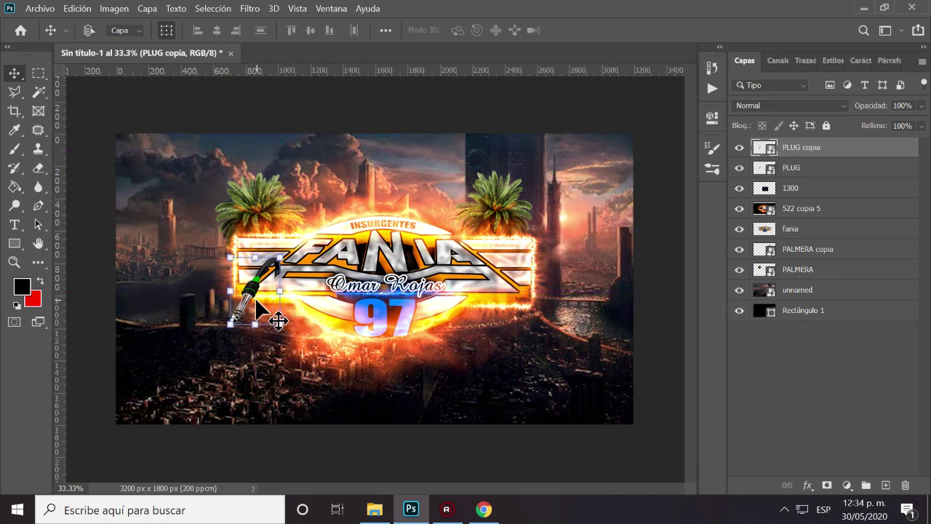
pyautogui.moveTo(256, 300); pyautogui.dragTo(503, 299)
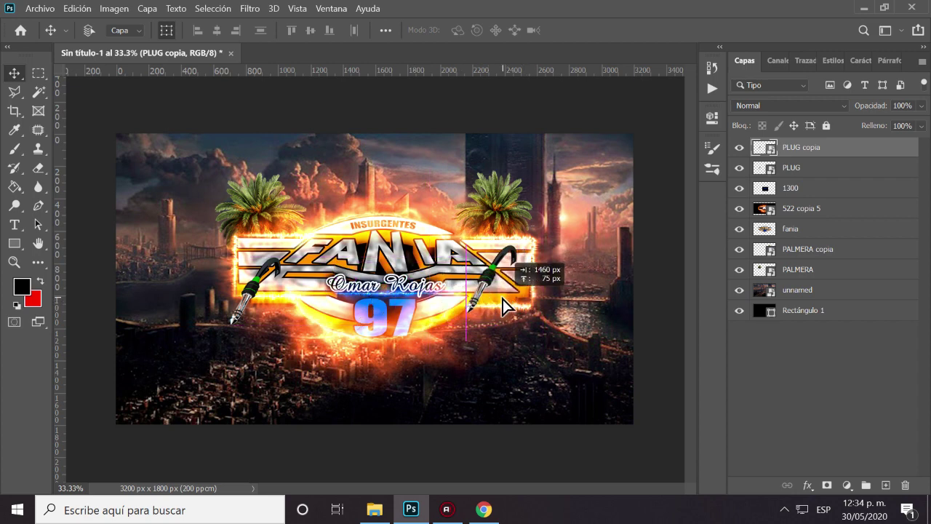
pyautogui.moveTo(502, 299); pyautogui.dragTo(478, 308)
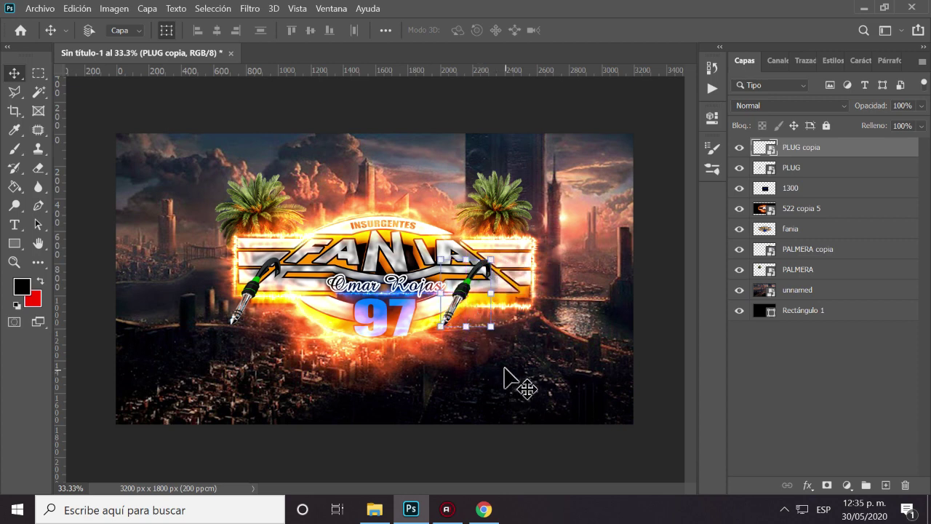
pyautogui.hotkey('ctrl', 't')
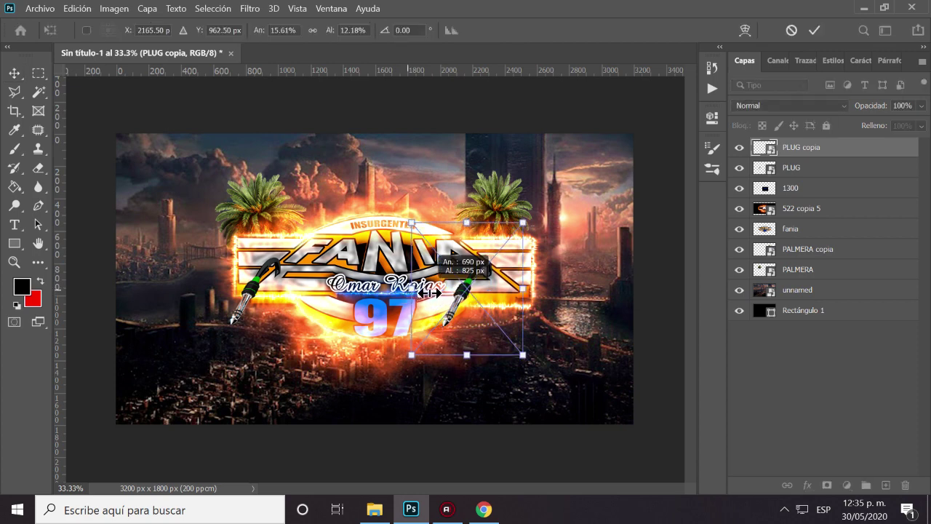
pyautogui.moveTo(408, 294)
pyautogui.mouseDown()
pyautogui.moveTo(575, 289)
pyautogui.moveTo(467, 293)
pyautogui.mouseUp()
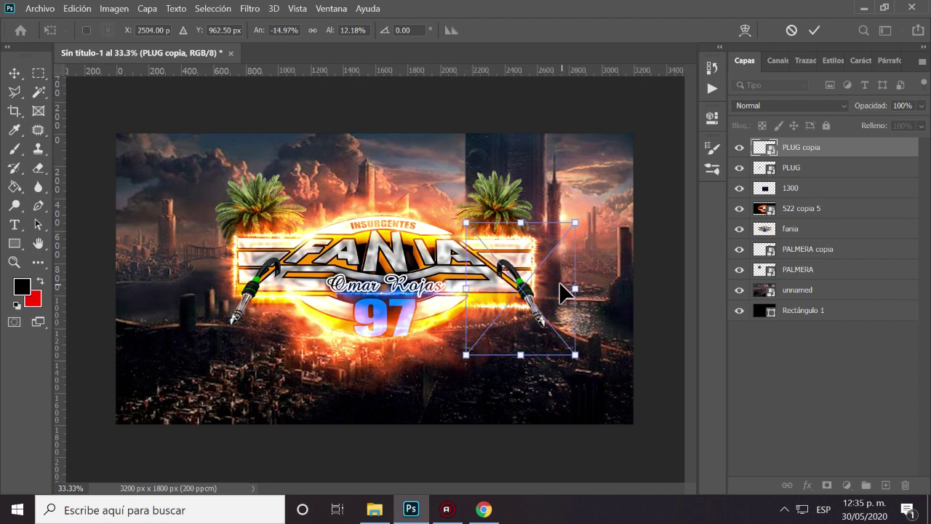
pyautogui.moveTo(564, 293); pyautogui.dragTo(552, 291)
pyautogui.press('Down')
pyautogui.press('Down')
pyautogui.press('Down')
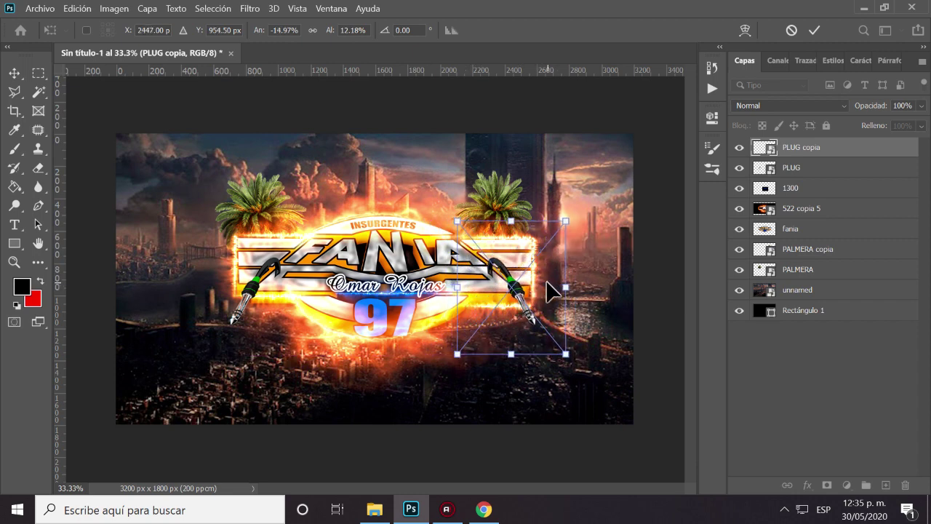
pyautogui.press('Right')
pyautogui.press('Right')
pyautogui.press('Right')
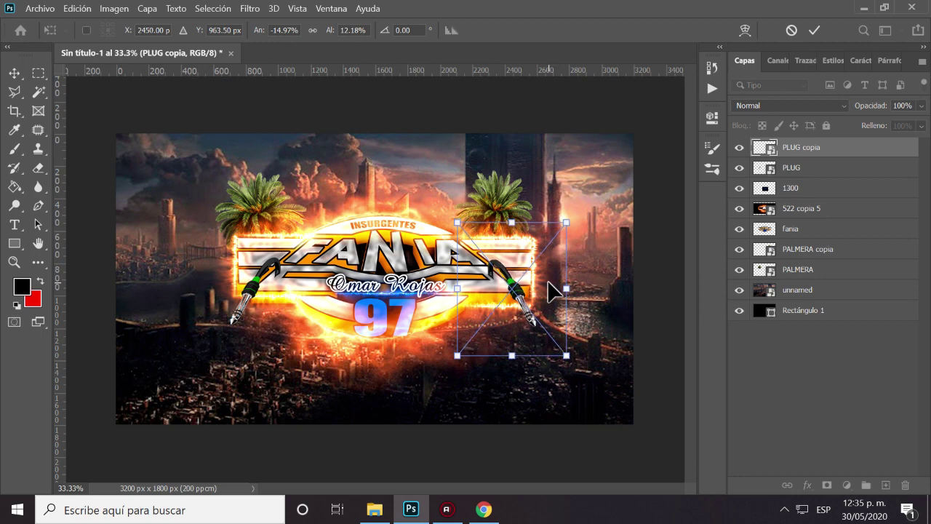
pyautogui.click(15, 73)
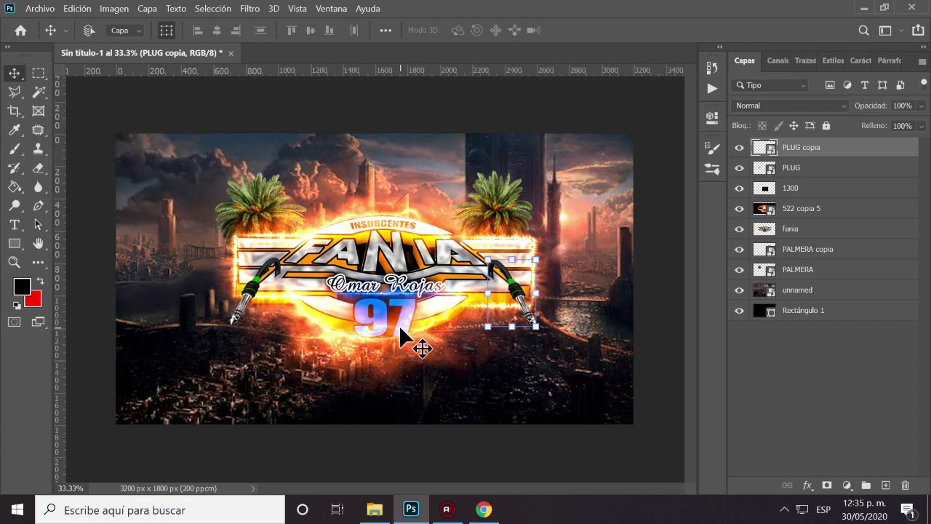
# Step: Place the ERAY speaker-tower image onto the banner
pyautogui.click(381, 511)
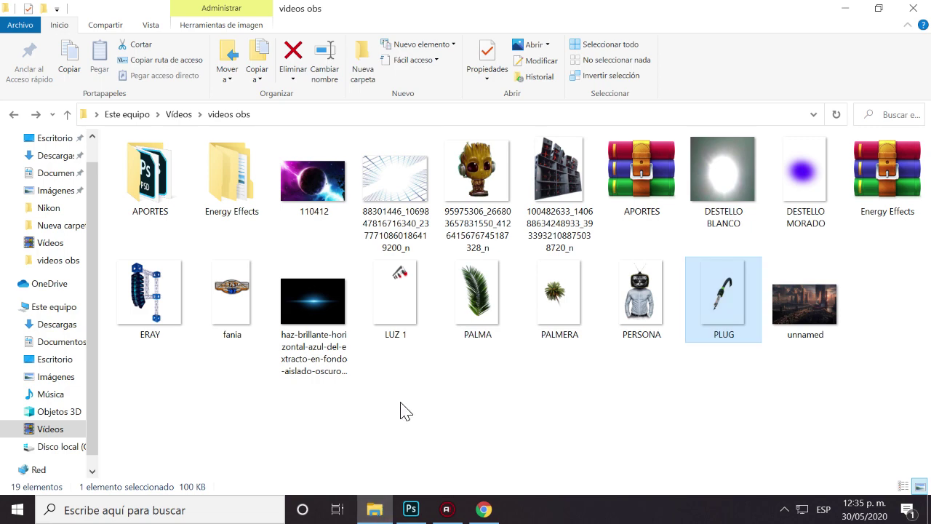
pyautogui.click(160, 301)
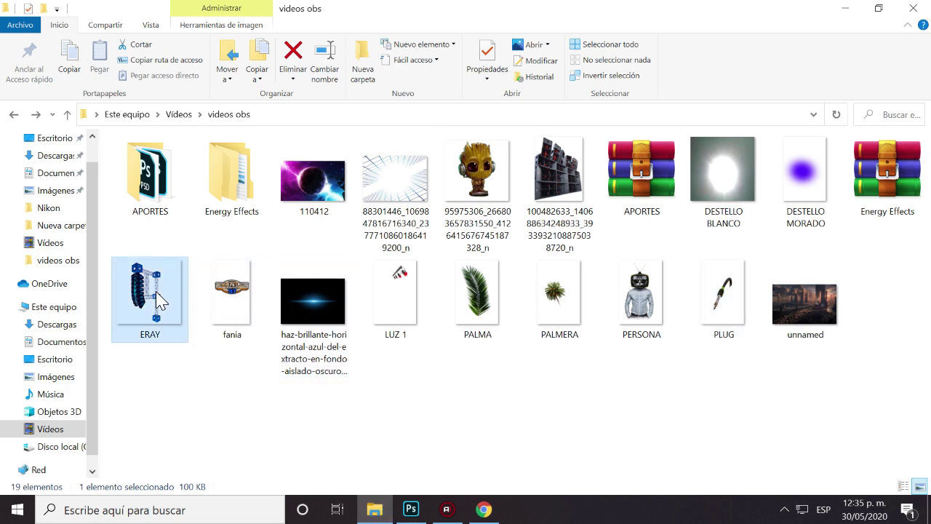
pyautogui.moveTo(150, 302); pyautogui.dragTo(412, 513)
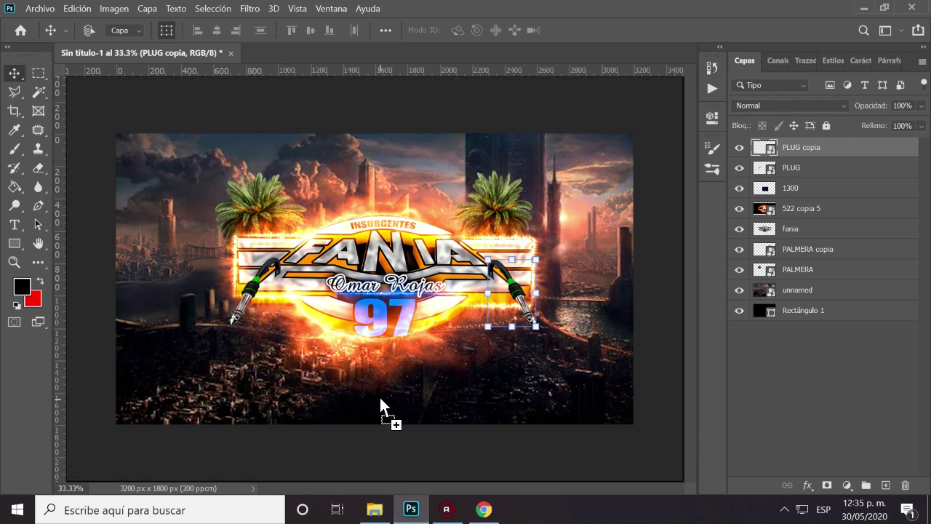
pyautogui.moveTo(412, 513); pyautogui.dragTo(380, 397)
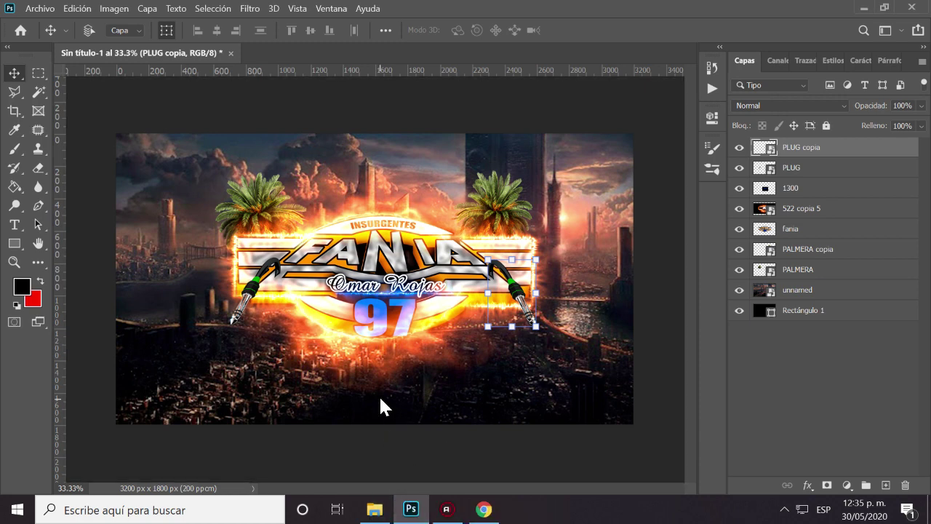
pyautogui.click(16, 74)
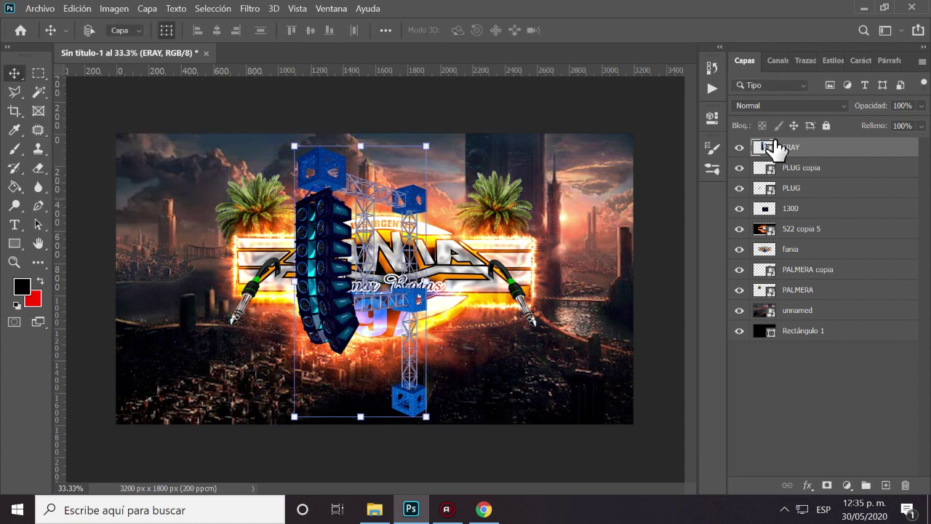
# Step: Rasterize ERAY, move it below the logo and palms, and shift it to the left side
pyautogui.rightClick(818, 151)
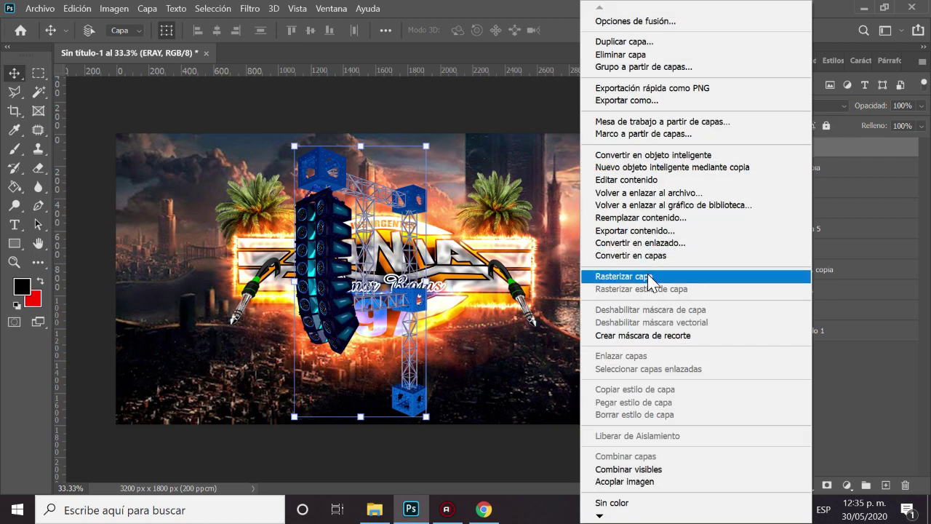
pyautogui.click(650, 275)
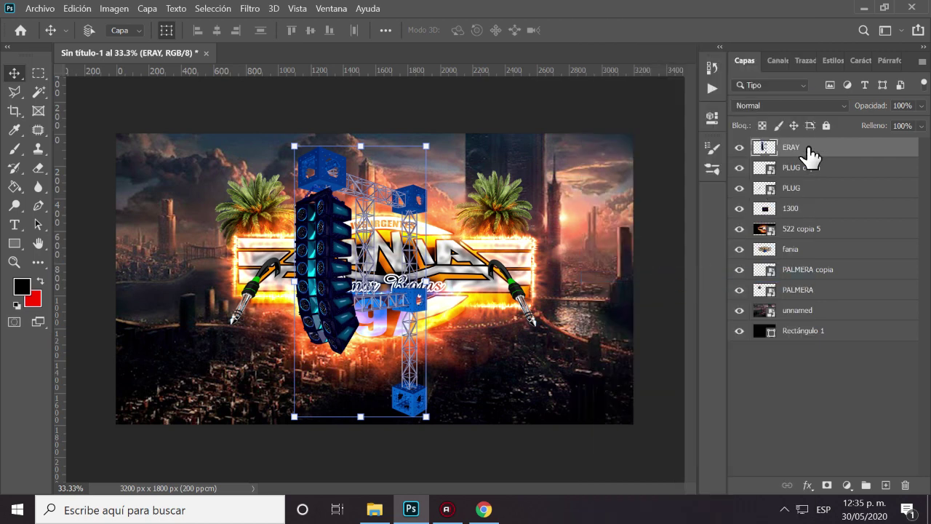
pyautogui.moveTo(809, 155); pyautogui.dragTo(818, 274)
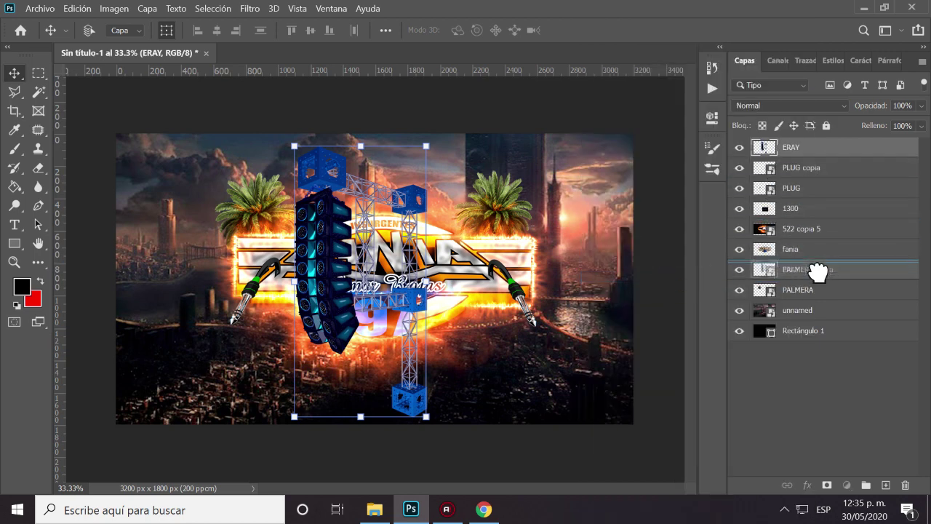
pyautogui.moveTo(819, 274); pyautogui.dragTo(820, 302)
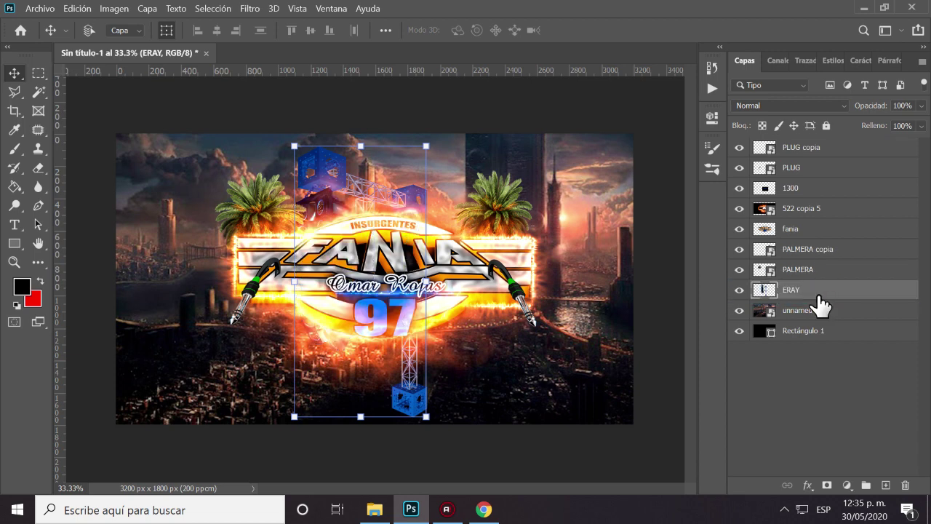
pyautogui.moveTo(417, 288)
pyautogui.mouseDown()
pyautogui.moveTo(309, 254)
pyautogui.moveTo(298, 259)
pyautogui.moveTo(291, 285)
pyautogui.mouseUp()
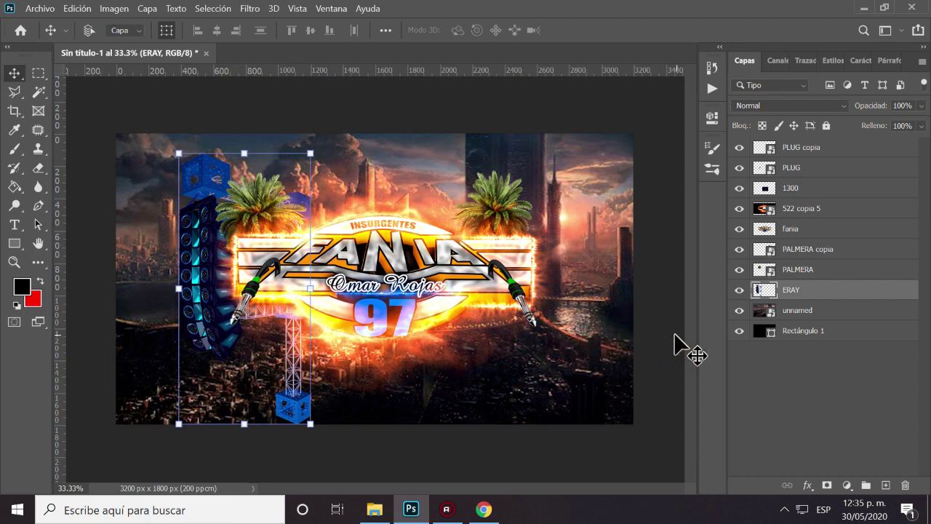
# Step: Duplicate ERAY as ERAY copia, flip it, move it to the right side, and narrow it slightly
pyautogui.keyDown('alt'); pyautogui.click(603, 358); pyautogui.keyUp('alt')
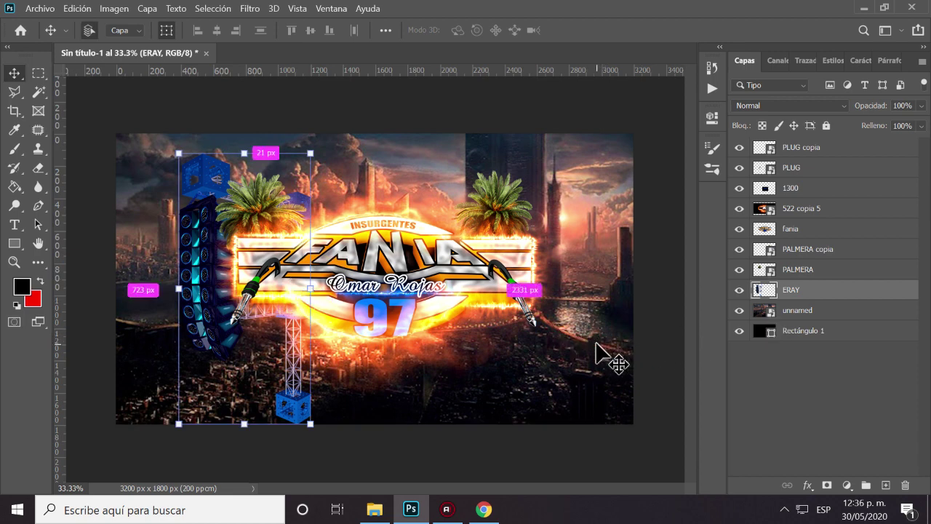
pyautogui.click(184, 294)
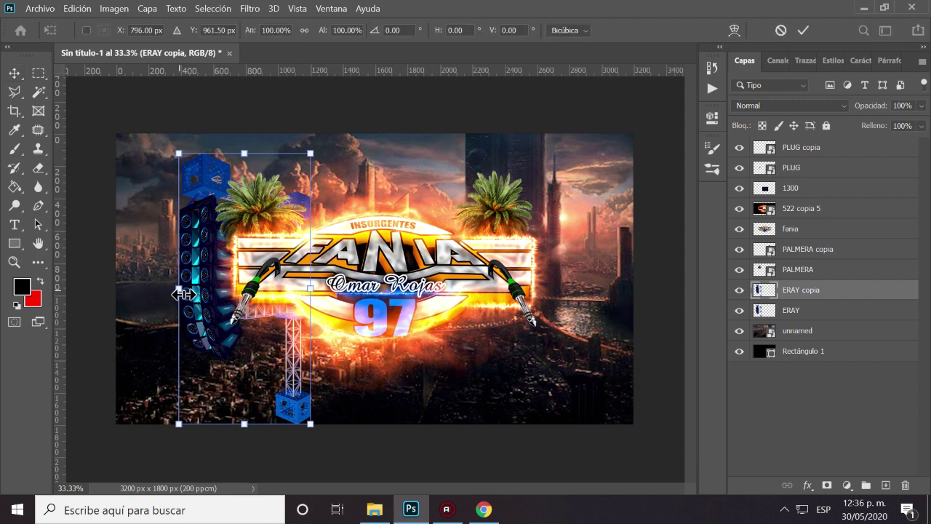
pyautogui.moveTo(184, 293)
pyautogui.mouseDown()
pyautogui.moveTo(482, 290)
pyautogui.moveTo(466, 290)
pyautogui.mouseUp()
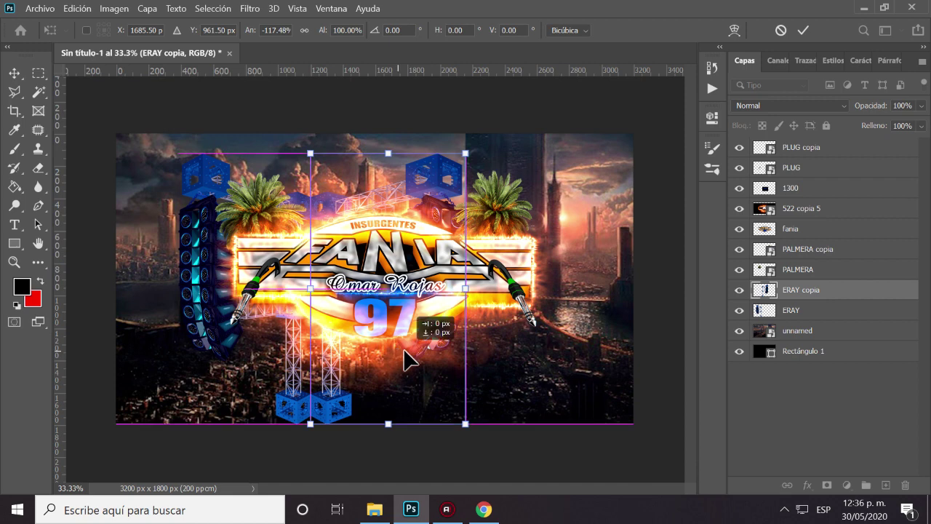
pyautogui.moveTo(408, 360); pyautogui.dragTo(574, 324)
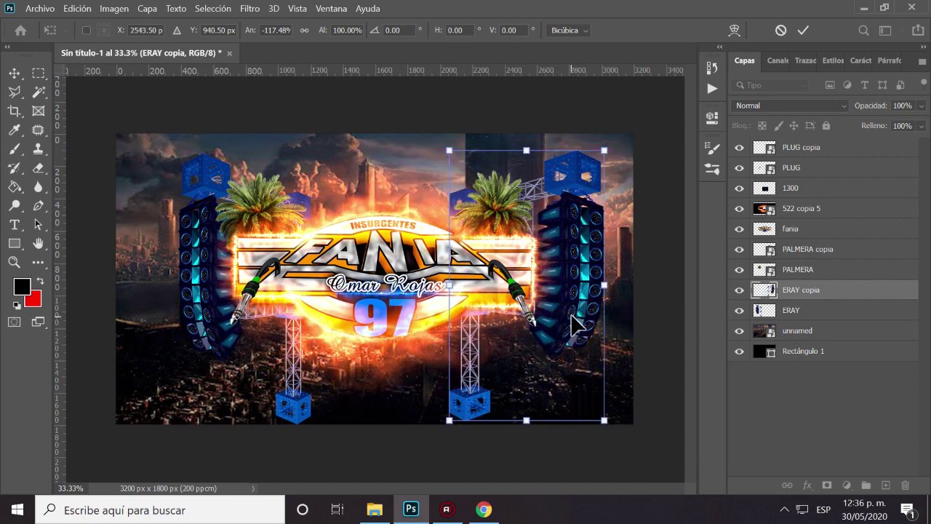
pyautogui.moveTo(613, 285); pyautogui.dragTo(598, 288)
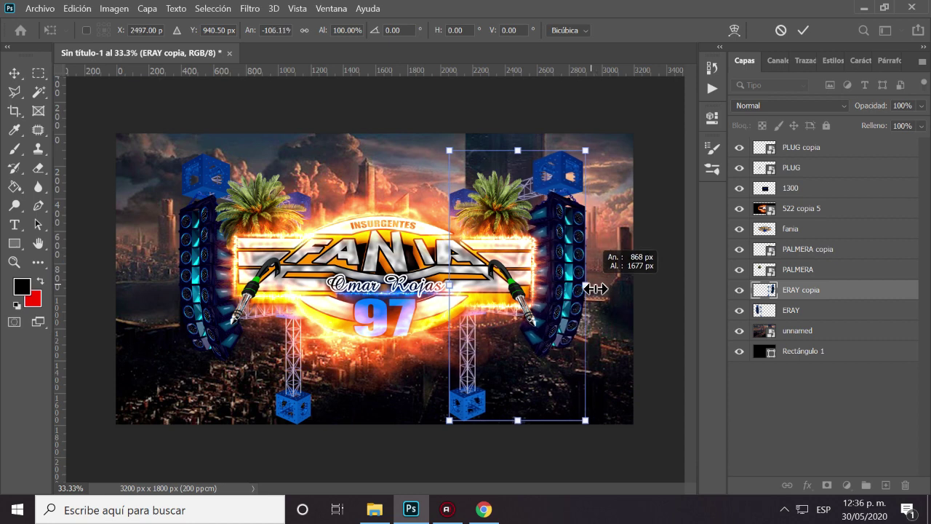
pyautogui.moveTo(598, 288); pyautogui.dragTo(593, 288)
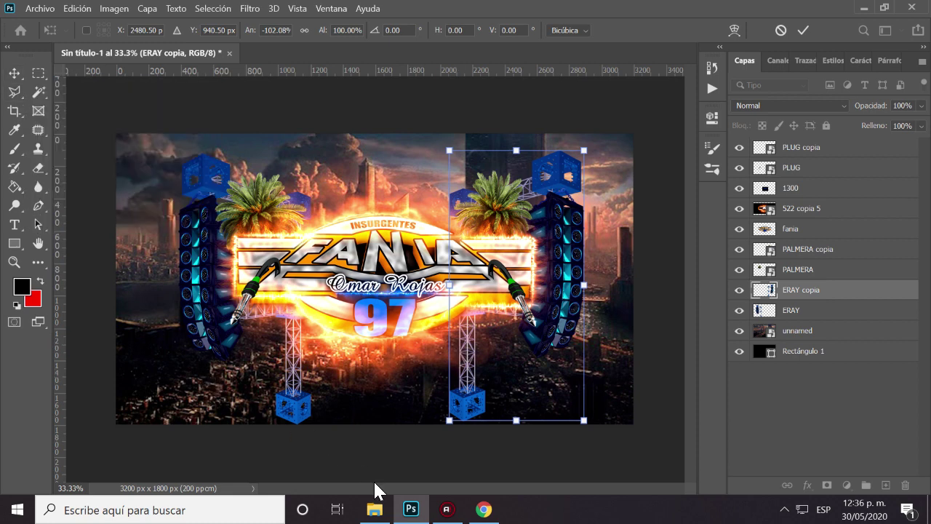
pyautogui.click(21, 75)
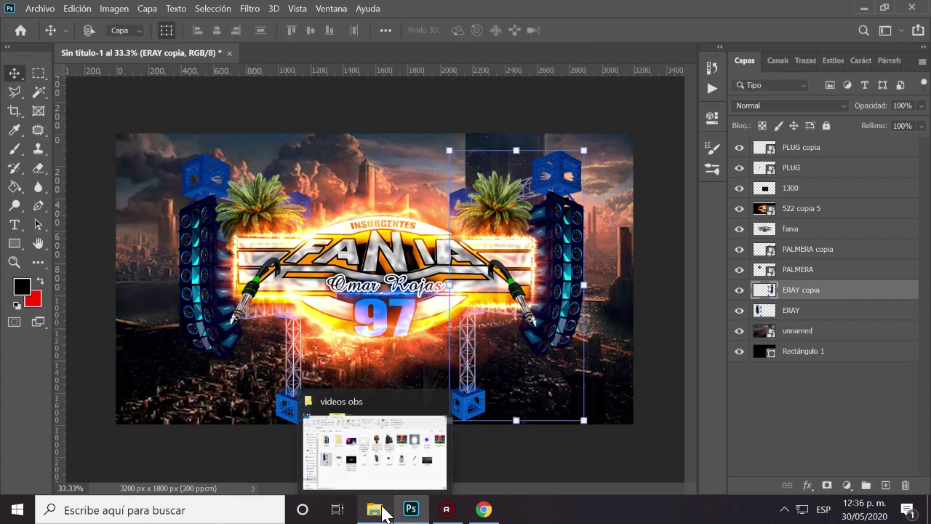
# Step: Drag the PERSONA image from the videos obs folder onto the Photoshop canvas
pyautogui.click(374, 510)
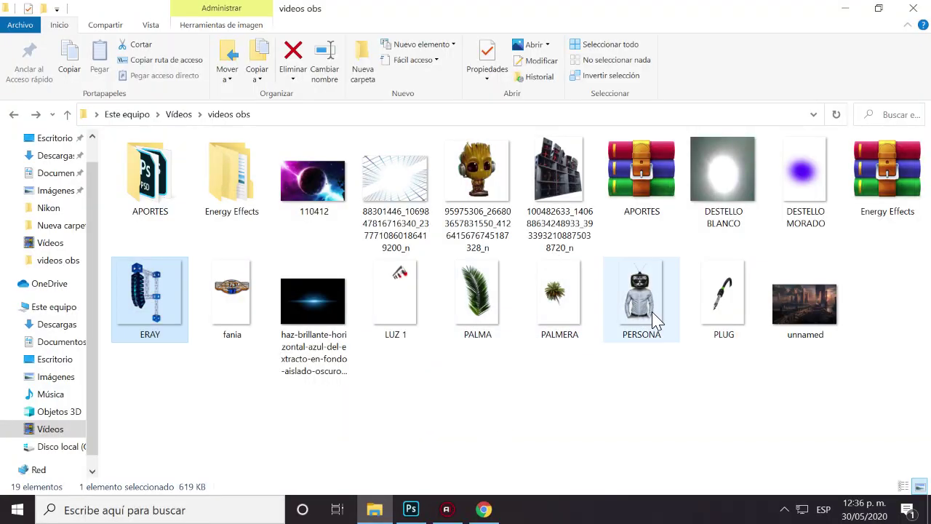
pyautogui.click(650, 333)
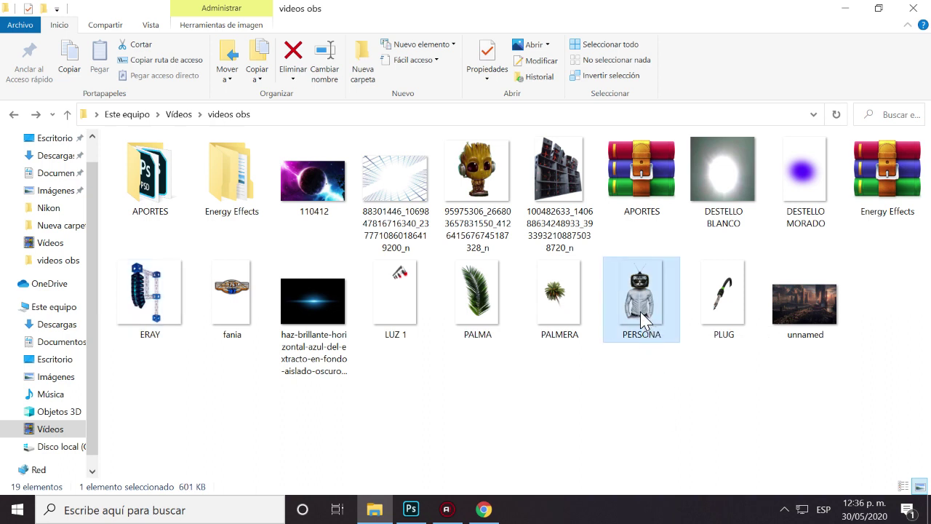
pyautogui.moveTo(642, 320); pyautogui.dragTo(398, 513)
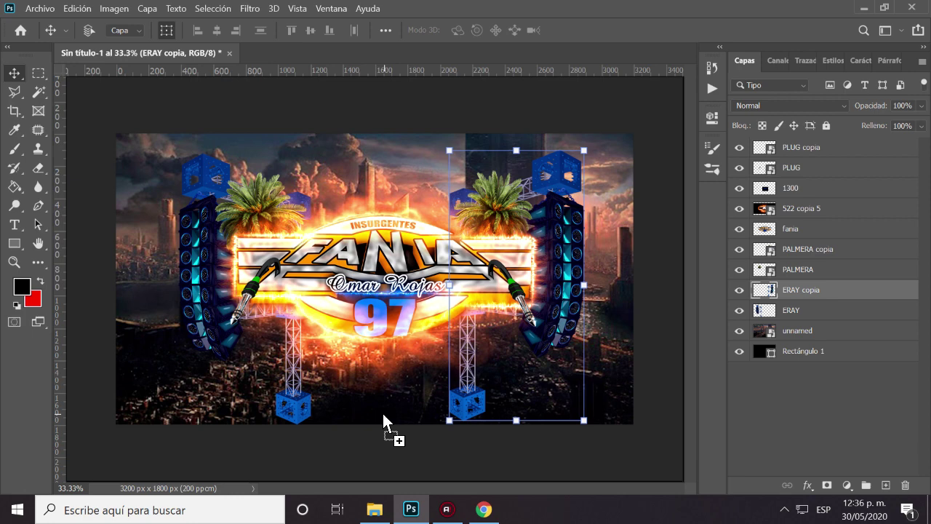
pyautogui.moveTo(397, 513); pyautogui.dragTo(383, 416)
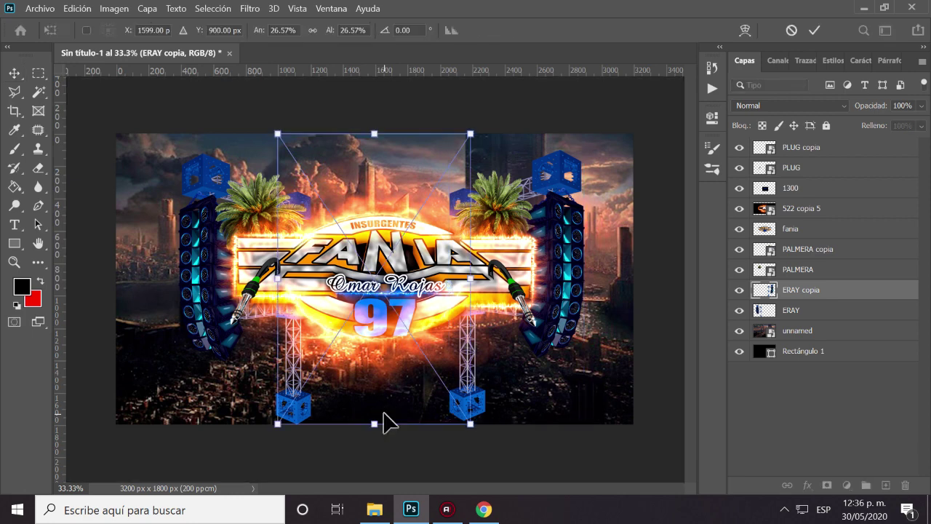
# Step: Commit the placed PERSONA image and rasterize its layer
pyautogui.click(15, 75)
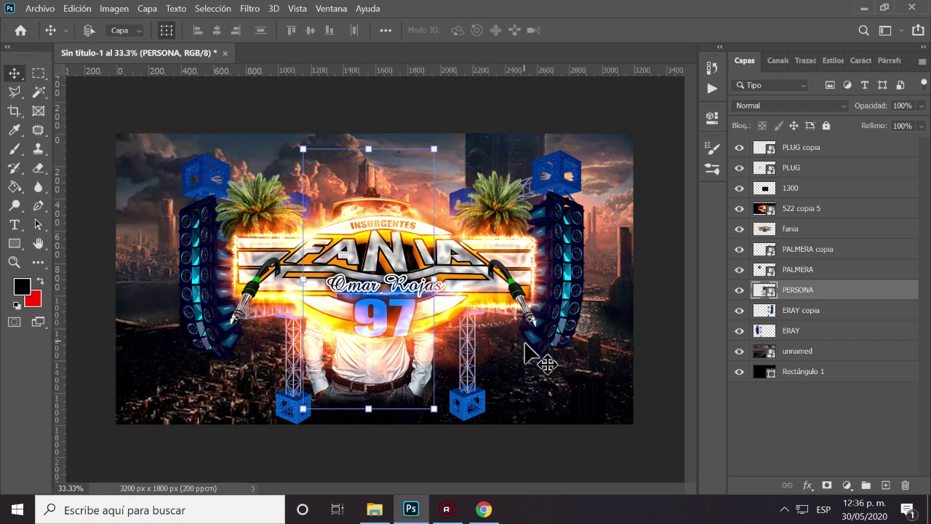
pyautogui.rightClick(800, 291)
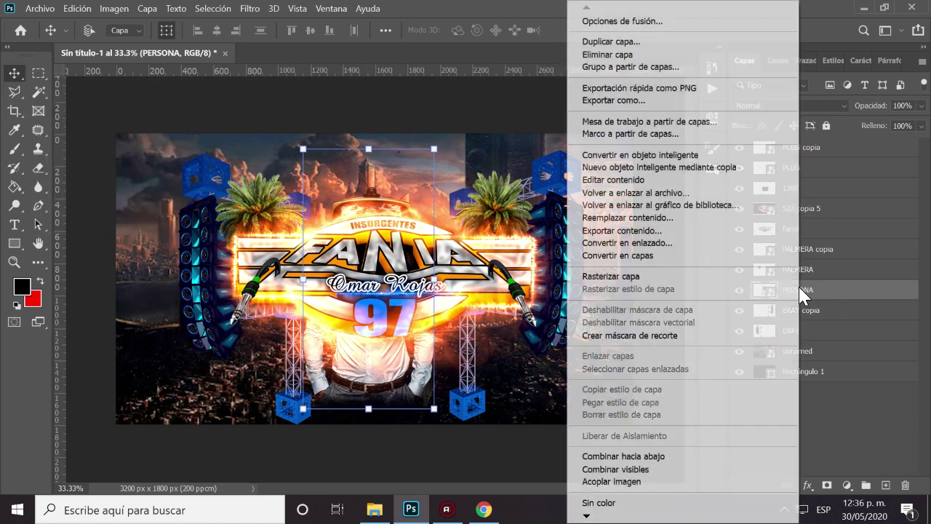
pyautogui.click(642, 277)
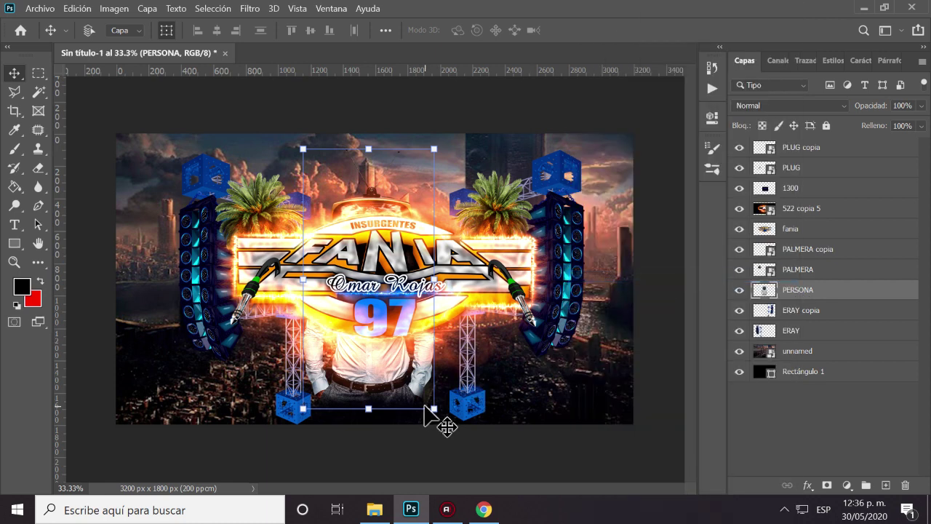
# Step: Shrink the PERSONA figure to sit small above the FANIA logo, then return to the videos obs folder
pyautogui.moveTo(435, 412); pyautogui.dragTo(364, 306)
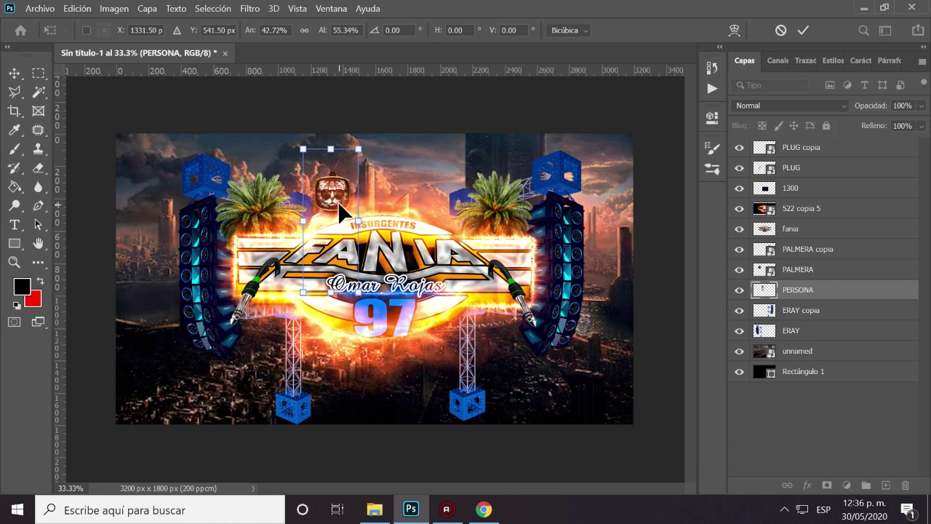
pyautogui.moveTo(345, 211)
pyautogui.mouseDown()
pyautogui.moveTo(404, 182)
pyautogui.moveTo(395, 245)
pyautogui.mouseUp()
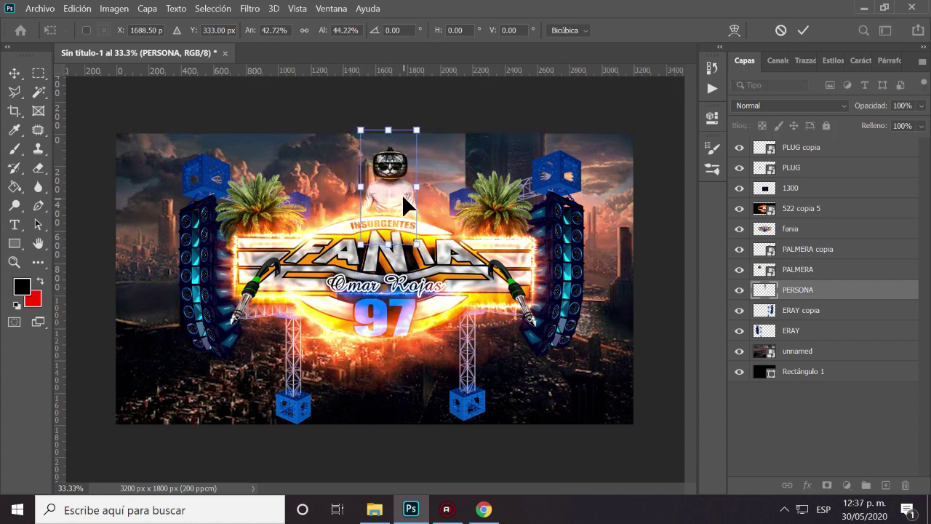
pyautogui.moveTo(399, 191); pyautogui.dragTo(386, 191)
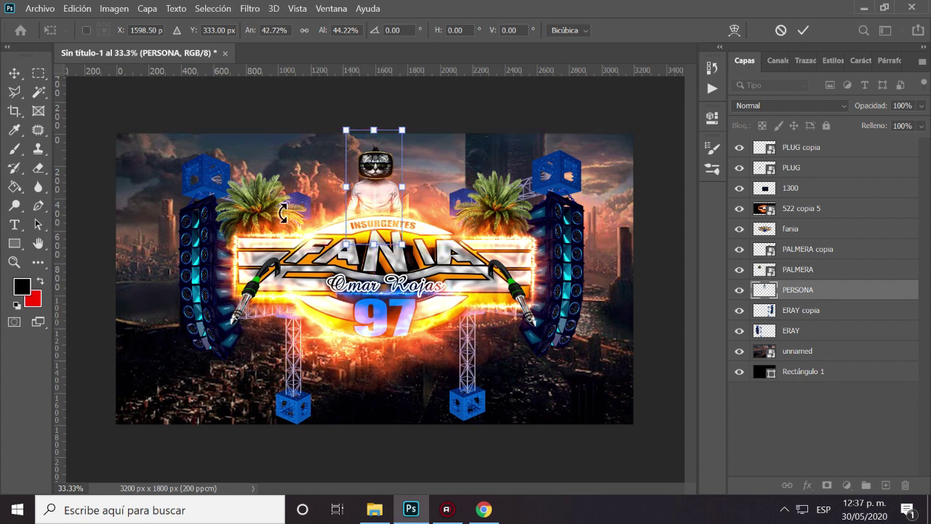
pyautogui.click(15, 76)
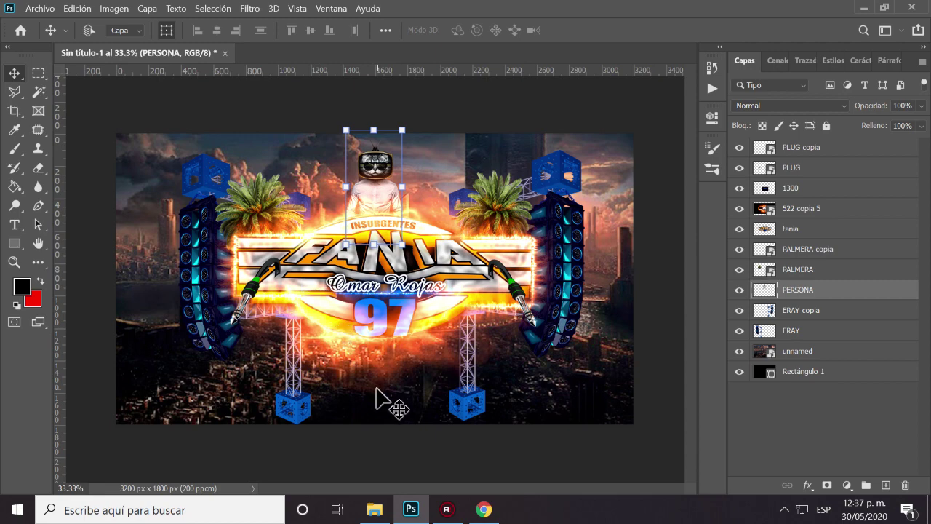
pyautogui.click(376, 511)
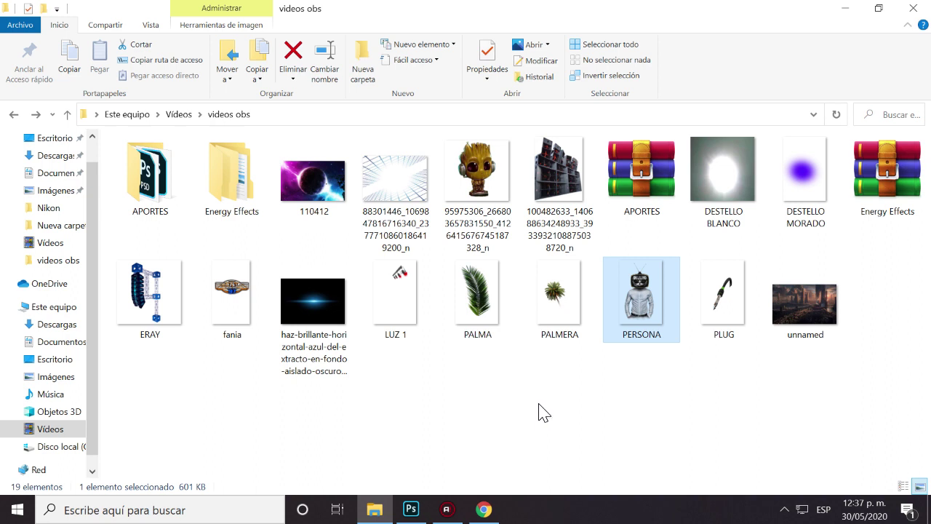
# Step: Drag the 110412 space image from Explorer onto the Photoshop banner
pyautogui.click(295, 191)
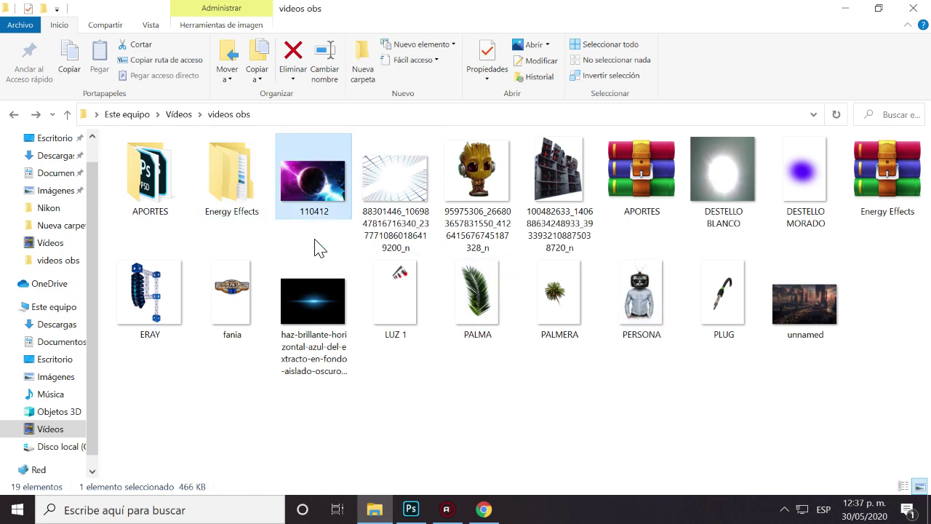
pyautogui.moveTo(304, 165); pyautogui.dragTo(416, 504)
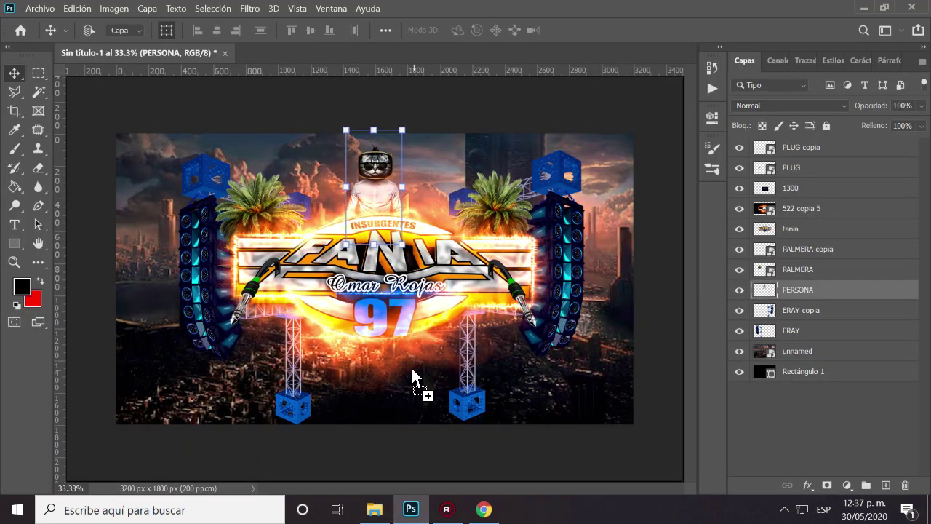
pyautogui.moveTo(416, 505); pyautogui.dragTo(411, 364)
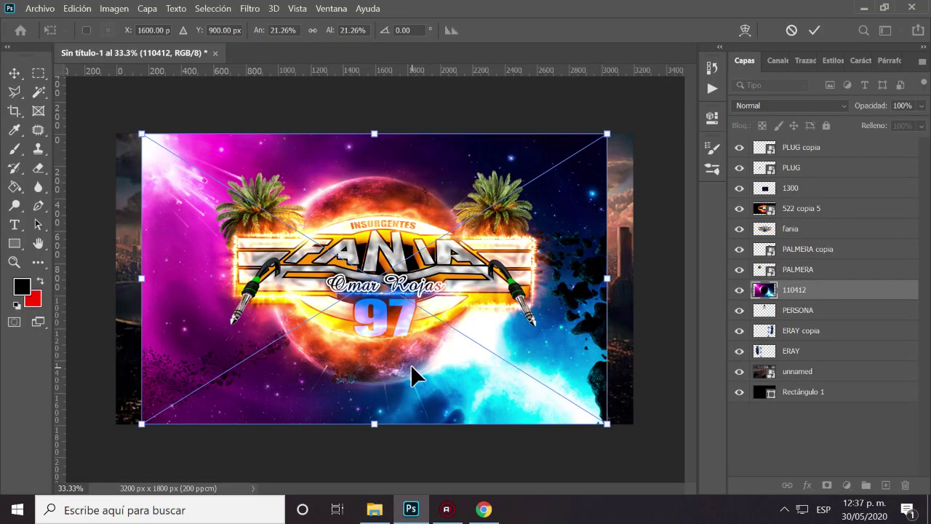
# Step: Rasterize the 110412 layer, move it to the top, and stretch it across the canvas width
pyautogui.click(14, 73)
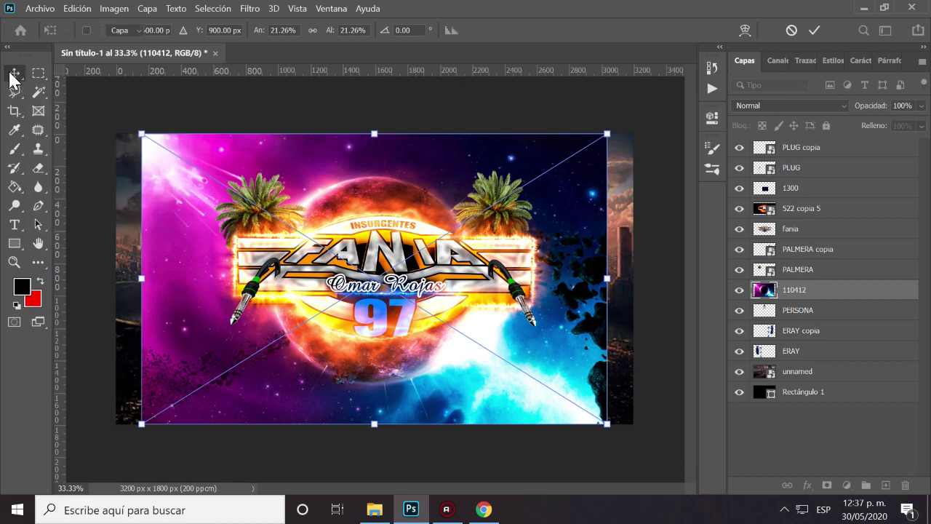
pyautogui.rightClick(820, 298)
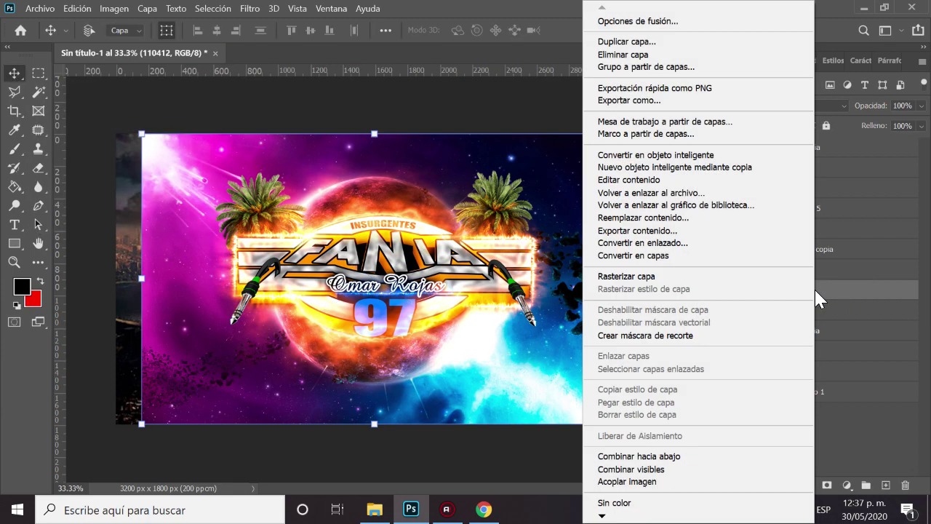
pyautogui.click(696, 277)
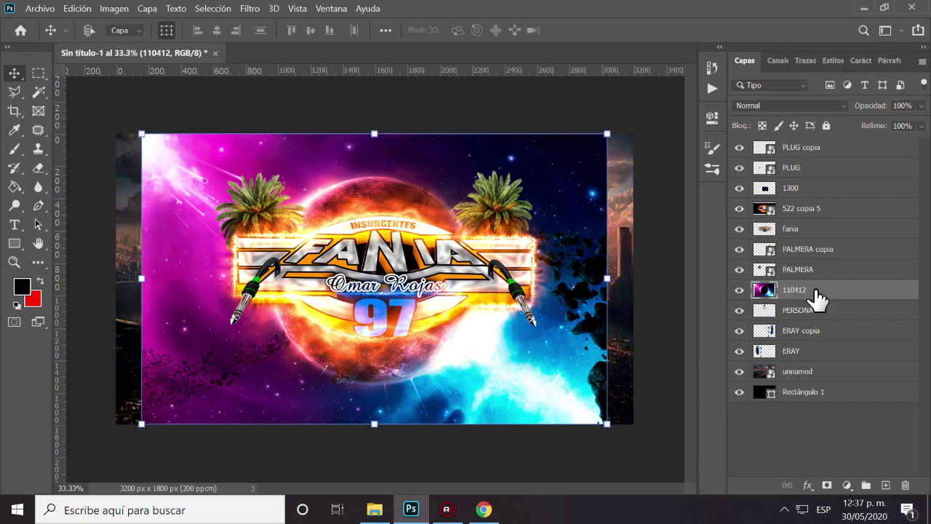
pyautogui.moveTo(815, 297); pyautogui.dragTo(811, 144)
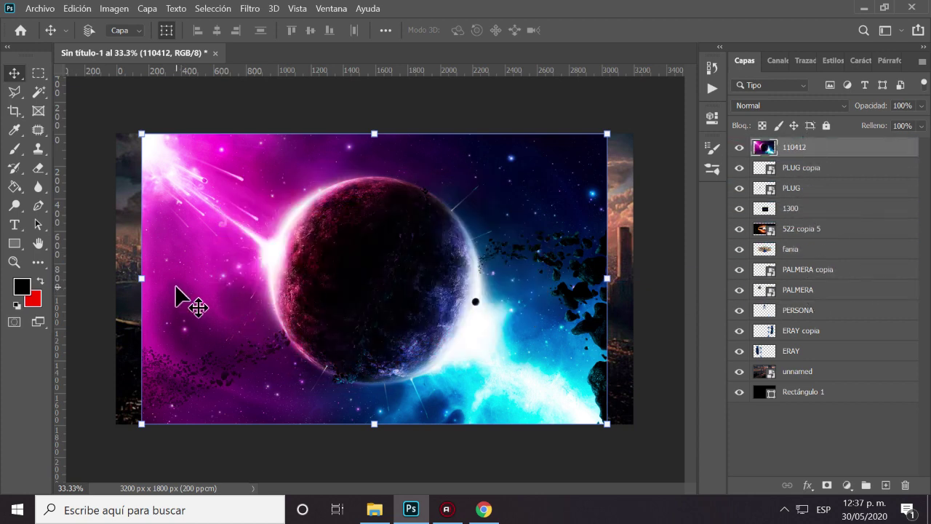
pyautogui.moveTo(147, 283); pyautogui.dragTo(116, 283)
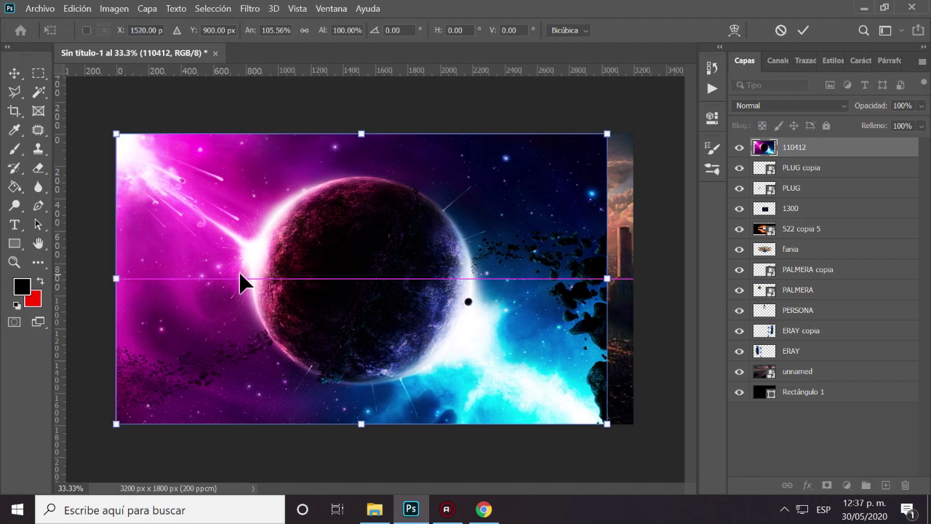
pyautogui.moveTo(607, 280); pyautogui.dragTo(633, 279)
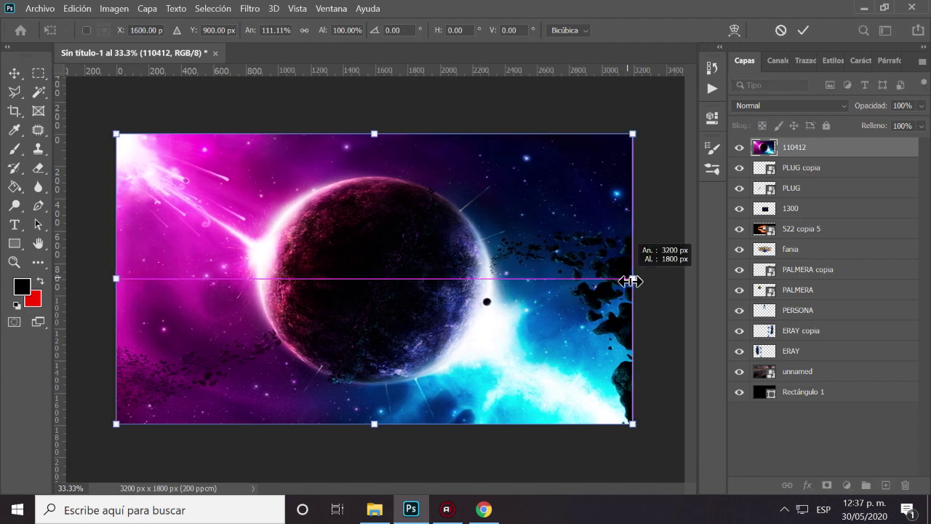
# Step: Blend the space layer as Sobreexpos. lineal (Añadir) at 55% opacity
pyautogui.click(813, 106)
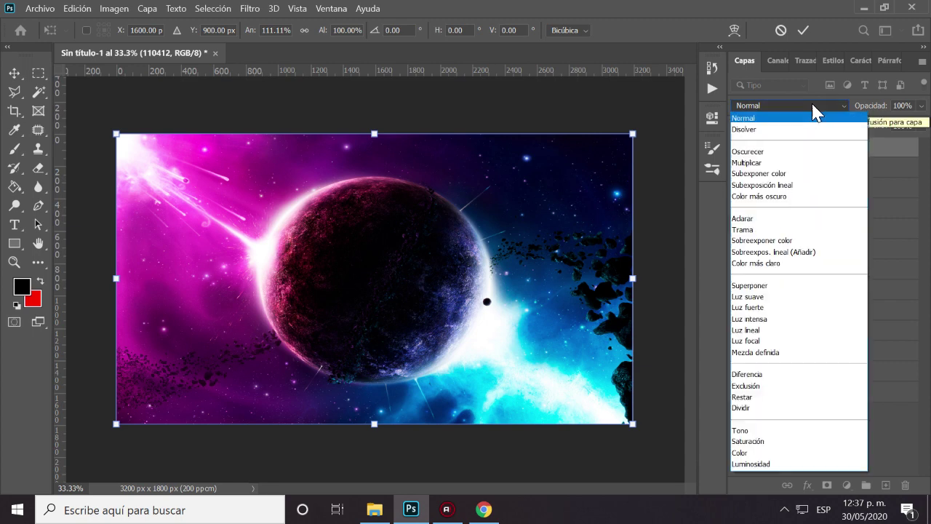
pyautogui.click(807, 253)
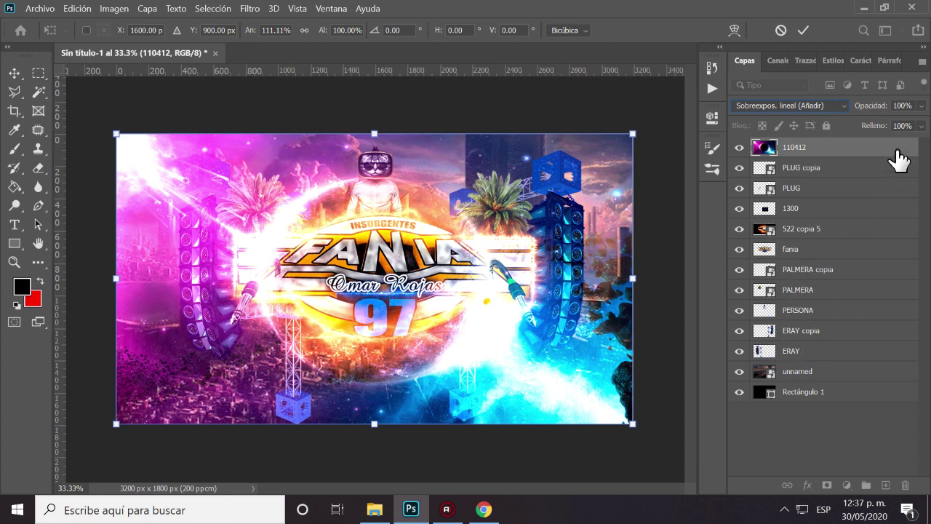
pyautogui.click(922, 107)
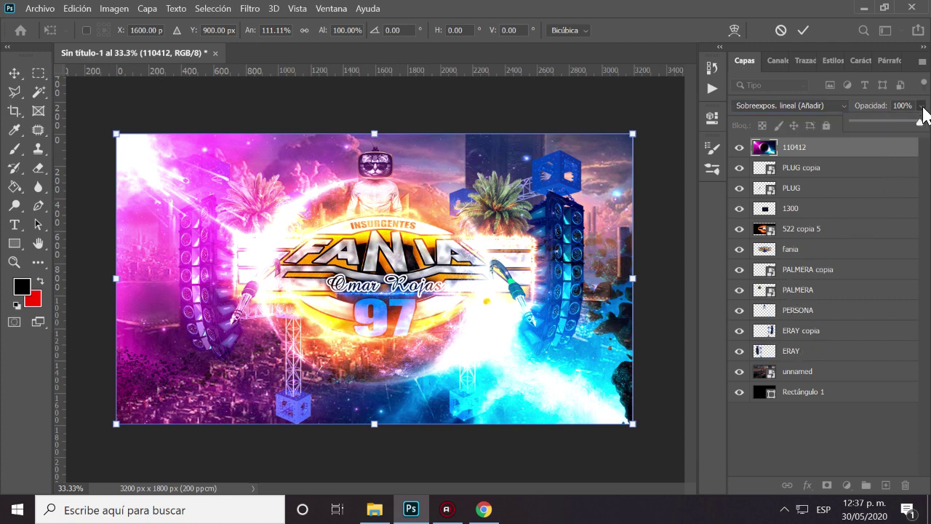
pyautogui.moveTo(919, 122); pyautogui.dragTo(890, 123)
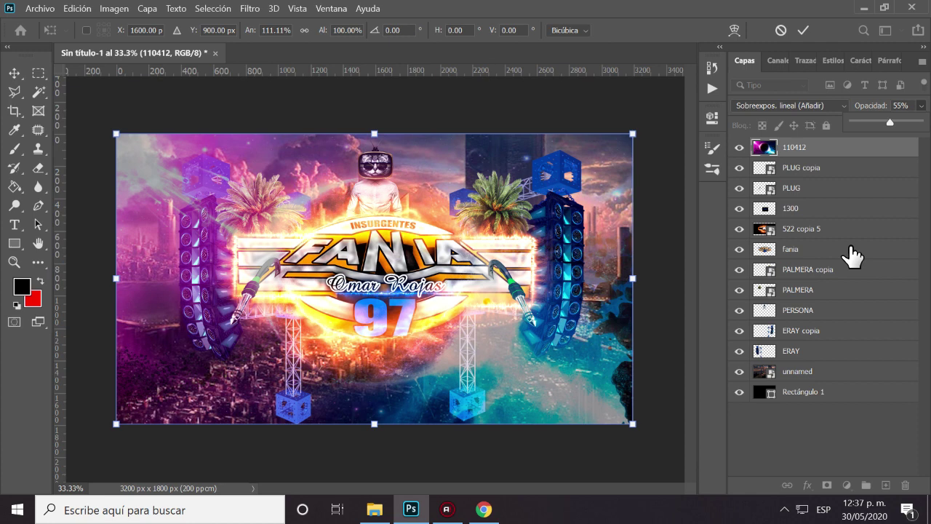
# Step: With an enlarged eraser, remove the space overlay around FANIA and both speaker towers
pyautogui.click(38, 174)
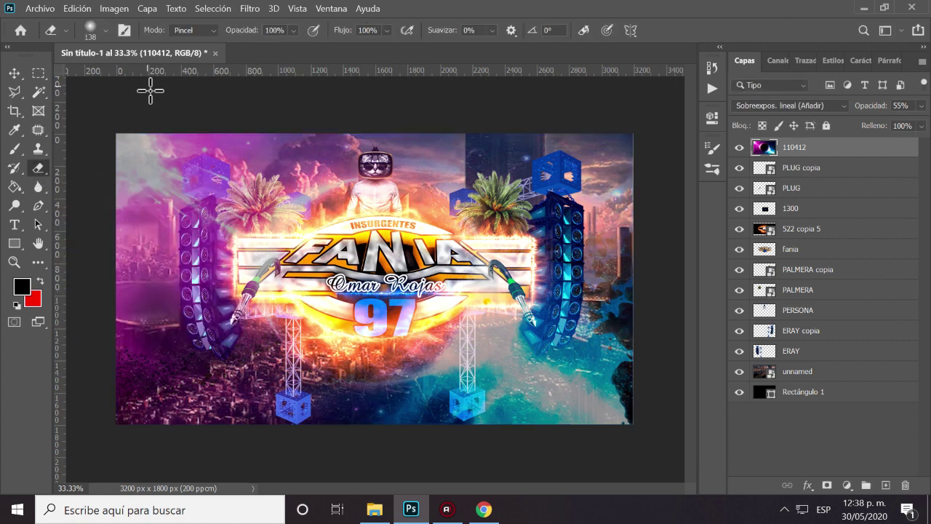
pyautogui.click(107, 32)
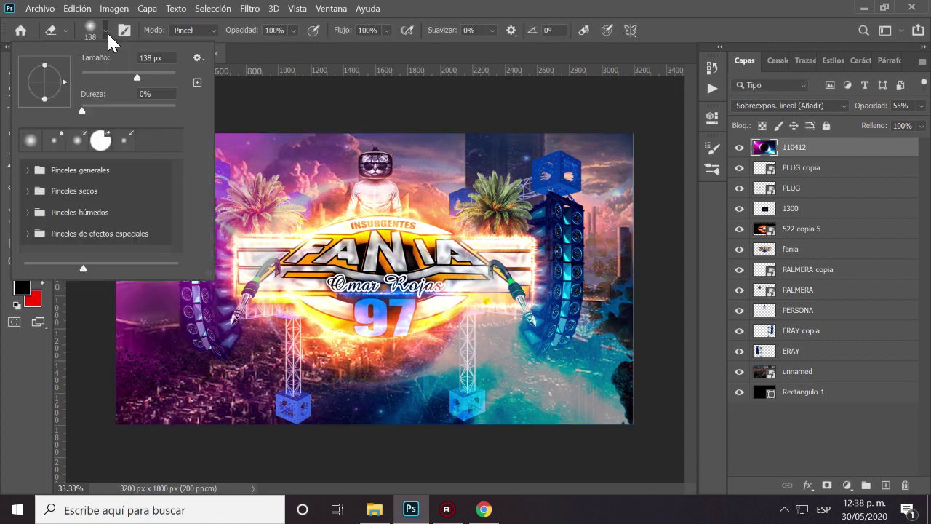
pyautogui.moveTo(139, 74); pyautogui.dragTo(144, 76)
pyautogui.click(440, 276)
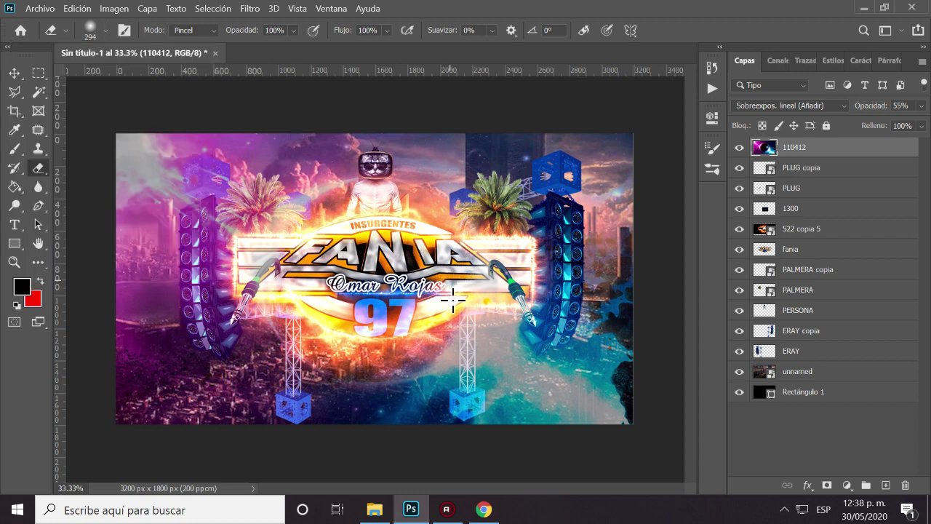
pyautogui.moveTo(451, 295)
pyautogui.mouseDown()
pyautogui.moveTo(431, 247)
pyautogui.moveTo(452, 304)
pyautogui.moveTo(510, 275)
pyautogui.moveTo(498, 248)
pyautogui.moveTo(480, 263)
pyautogui.mouseUp()
pyautogui.moveTo(310, 256)
pyautogui.mouseDown()
pyautogui.moveTo(256, 259)
pyautogui.moveTo(234, 289)
pyautogui.moveTo(265, 227)
pyautogui.moveTo(322, 234)
pyautogui.mouseUp()
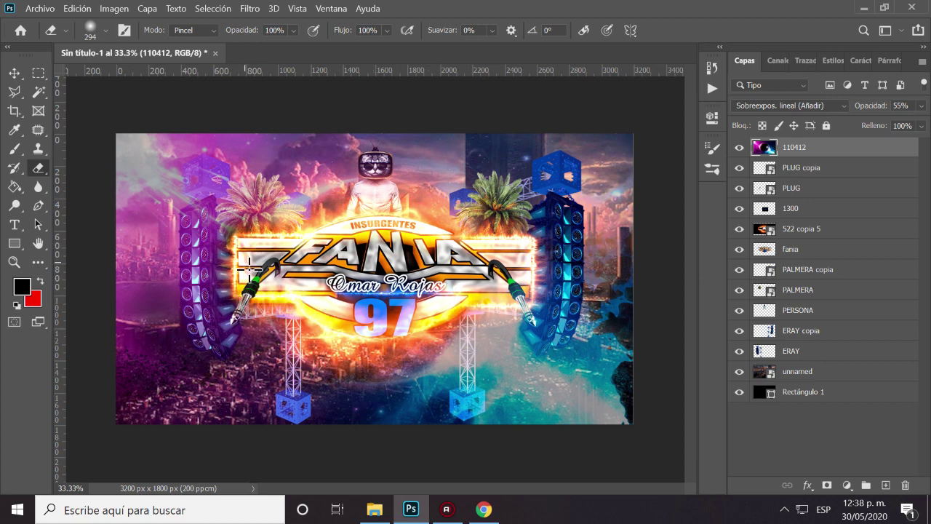
pyautogui.moveTo(211, 240)
pyautogui.mouseDown()
pyautogui.moveTo(200, 229)
pyautogui.moveTo(217, 339)
pyautogui.mouseUp()
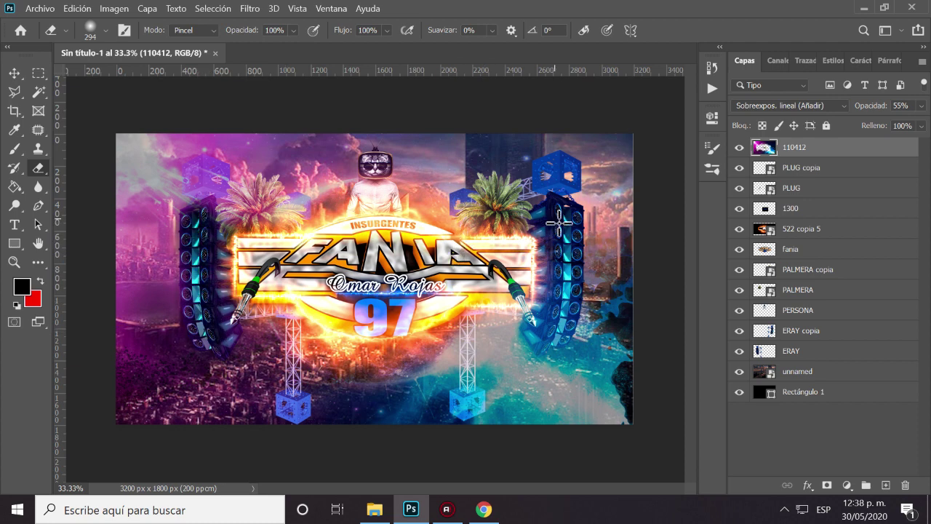
pyautogui.moveTo(558, 224); pyautogui.dragTo(549, 338)
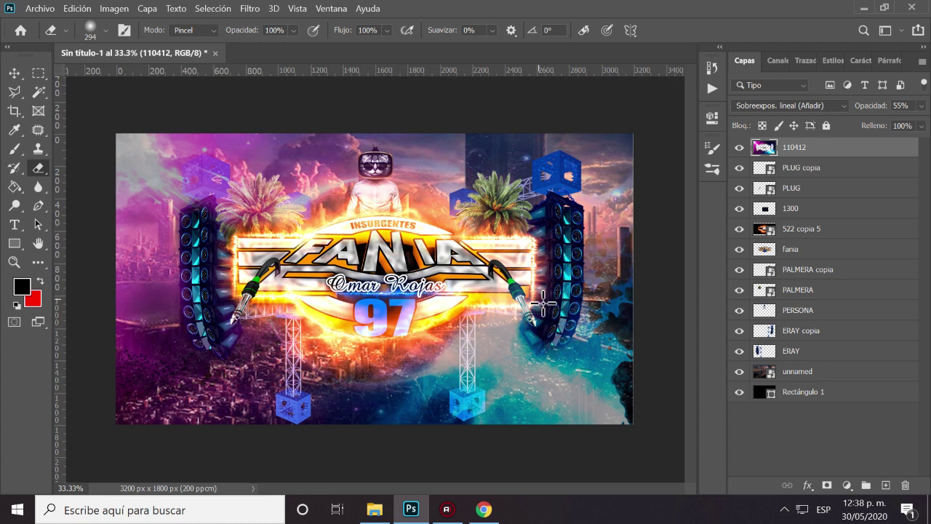
# Step: Bring the white perspective-grid image from the videos obs folder into Photoshop
pyautogui.click(378, 509)
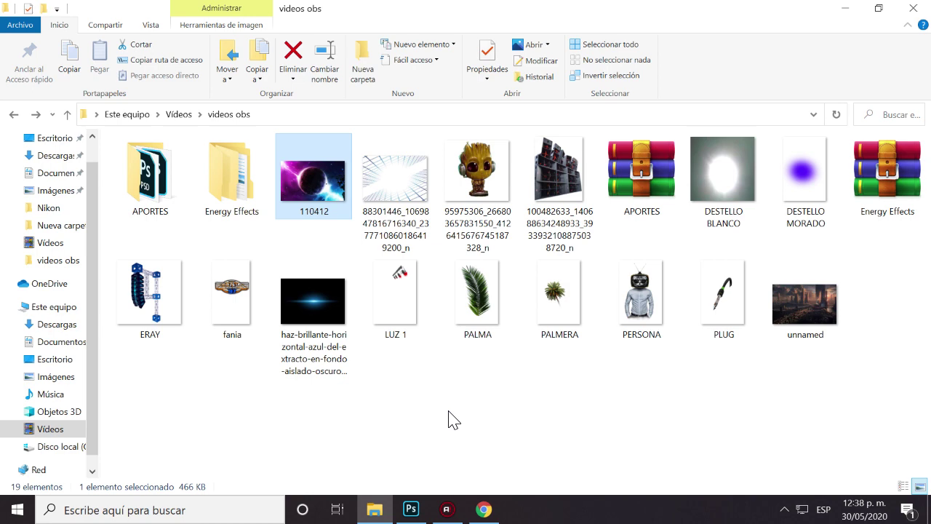
pyautogui.click(405, 186)
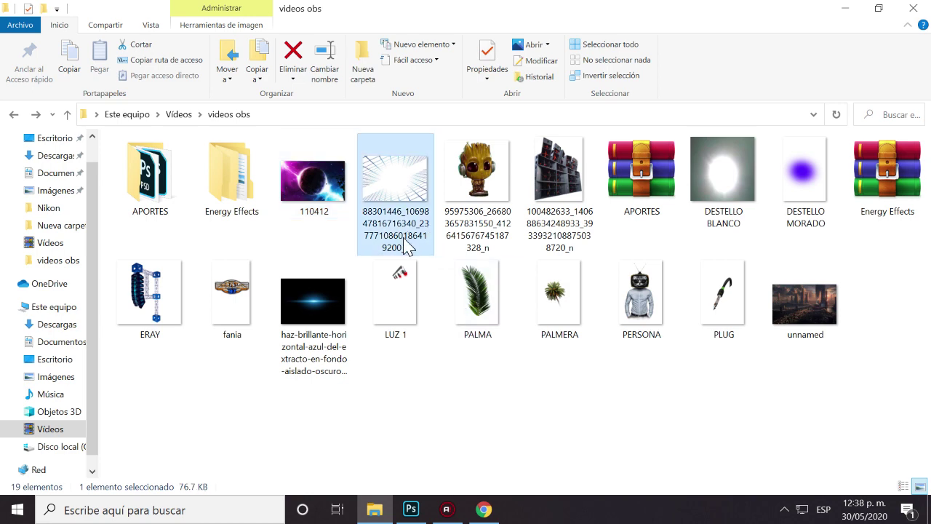
pyautogui.moveTo(407, 247)
pyautogui.mouseDown()
pyautogui.moveTo(411, 517)
pyautogui.moveTo(394, 383)
pyautogui.mouseUp()
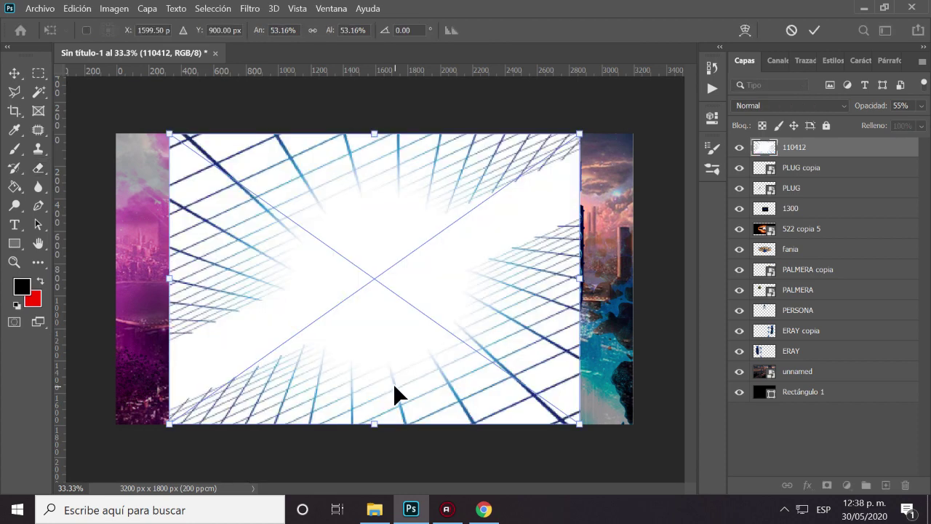
# Step: Stretch the grid image to both canvas edges and commit the placement
pyautogui.moveTo(169, 286); pyautogui.dragTo(121, 291)
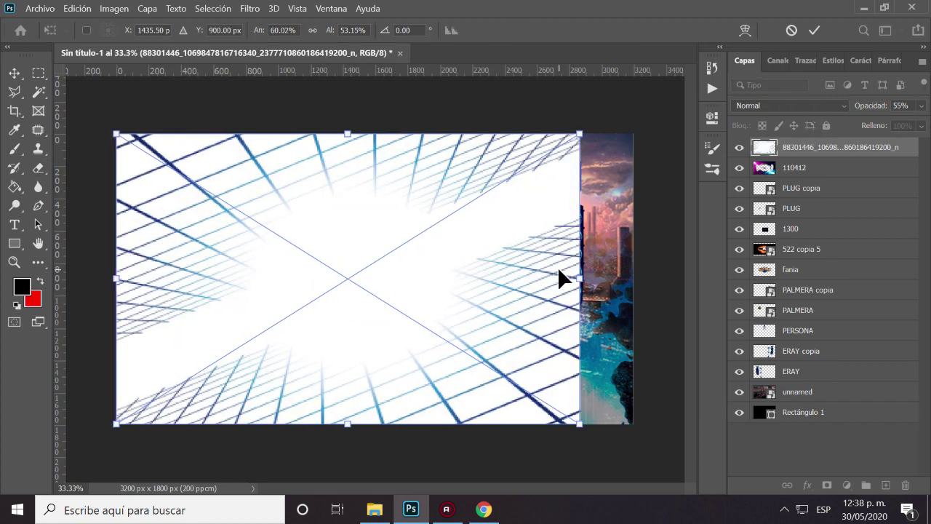
pyautogui.moveTo(579, 279); pyautogui.dragTo(633, 283)
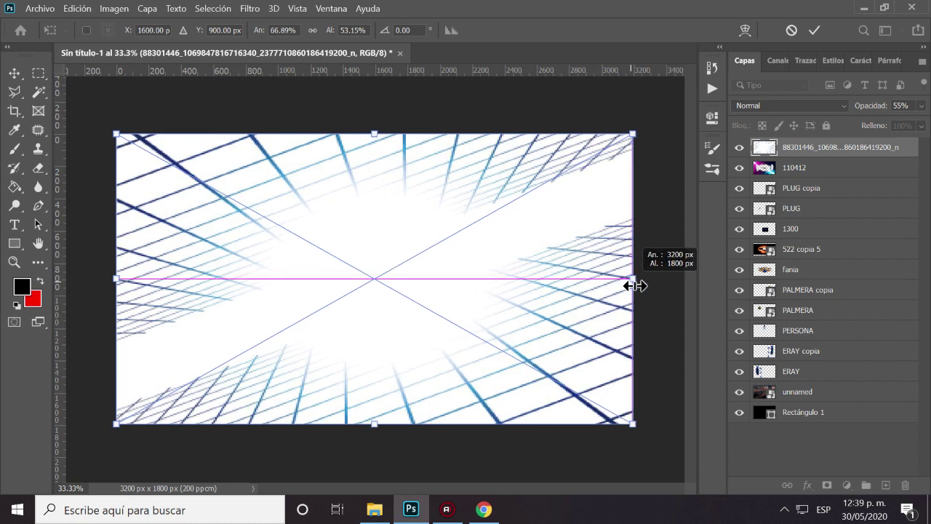
pyautogui.click(18, 75)
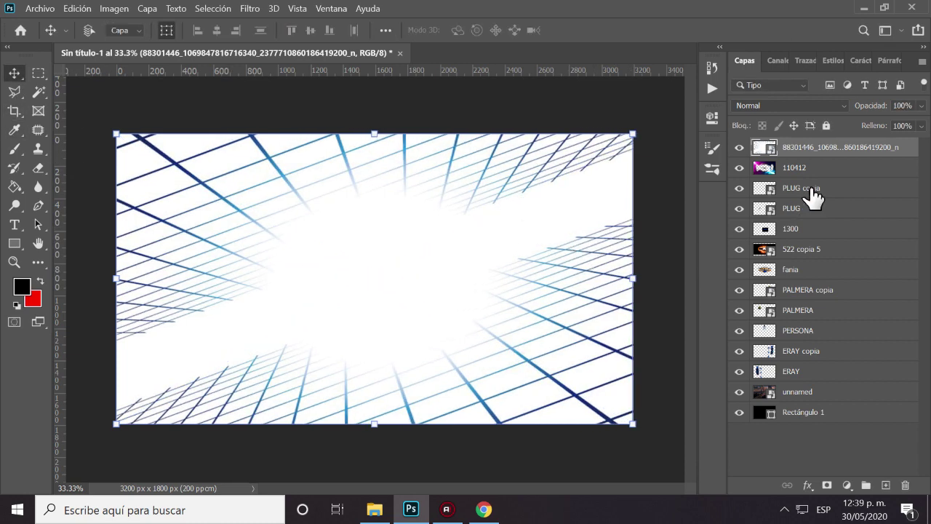
# Step: Blend the grid layer with Dividir and move it just above the city background
pyautogui.click(827, 107)
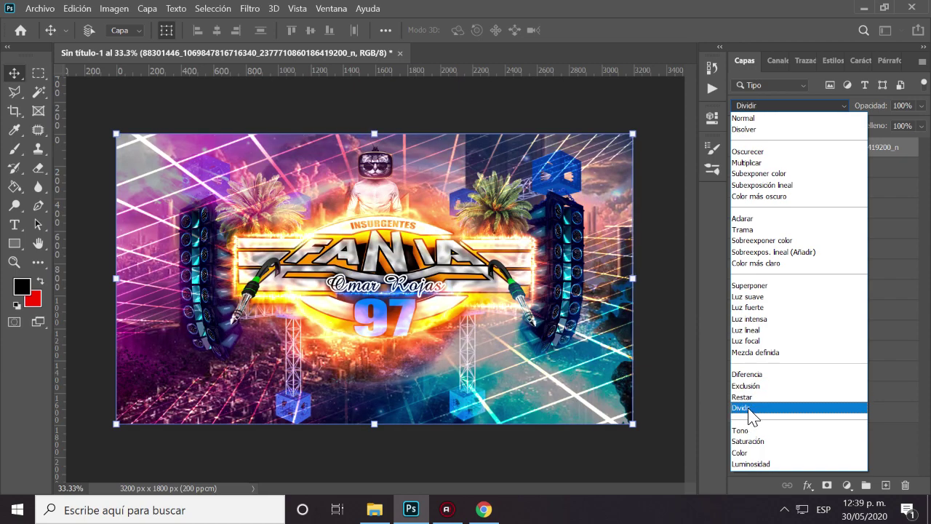
pyautogui.click(749, 409)
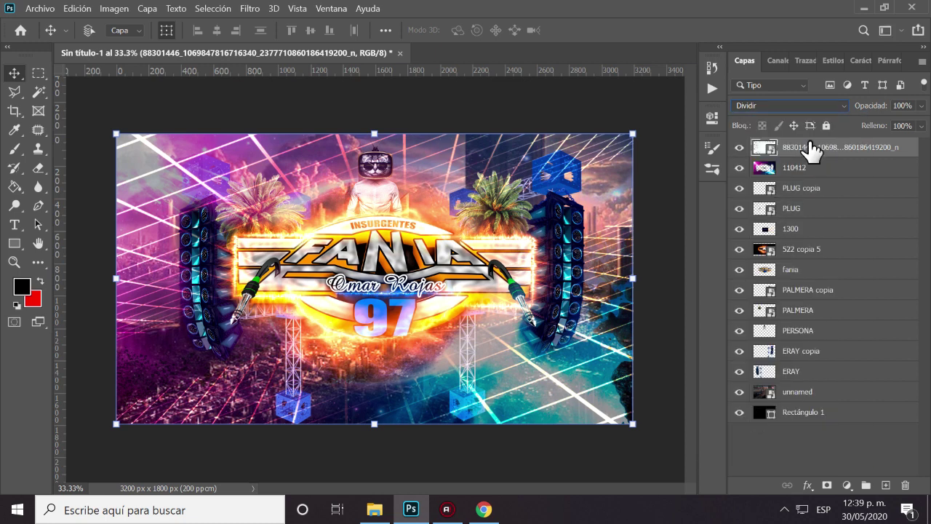
pyautogui.moveTo(812, 161); pyautogui.dragTo(808, 393)
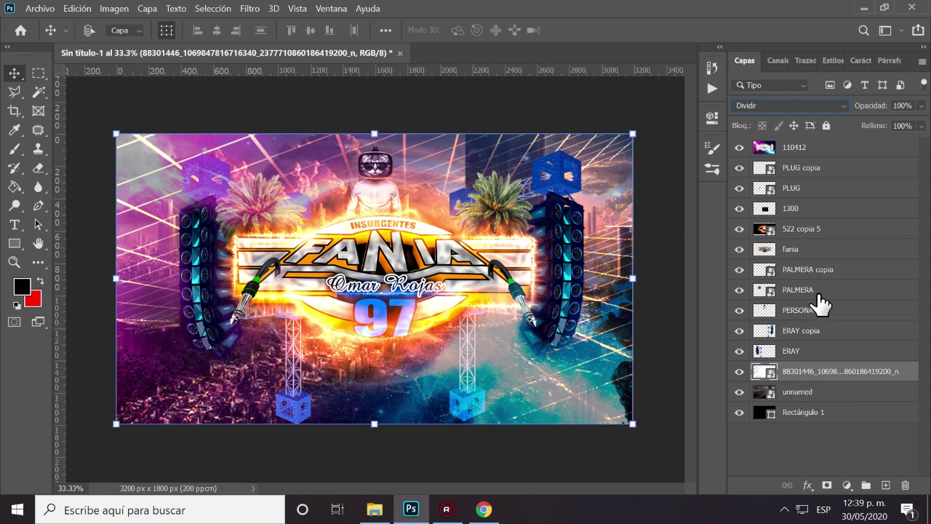
pyautogui.click(804, 151)
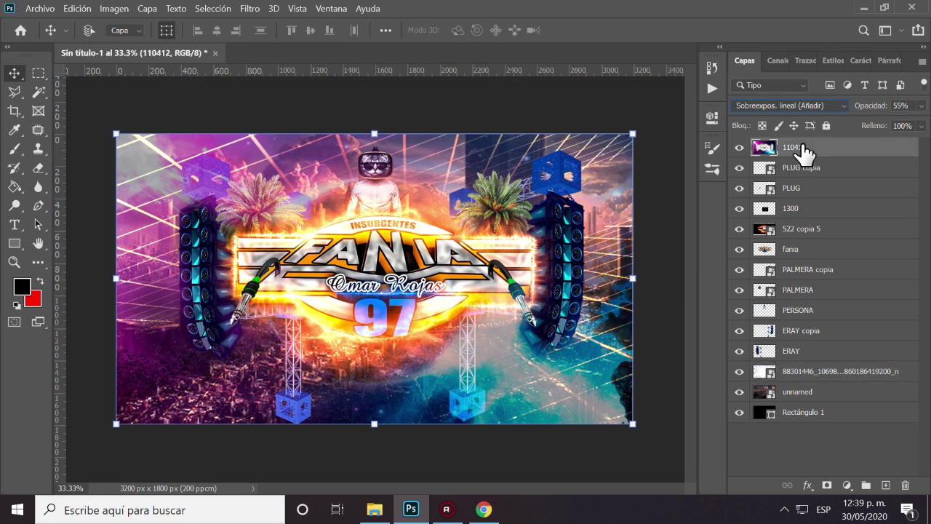
pyautogui.click(16, 225)
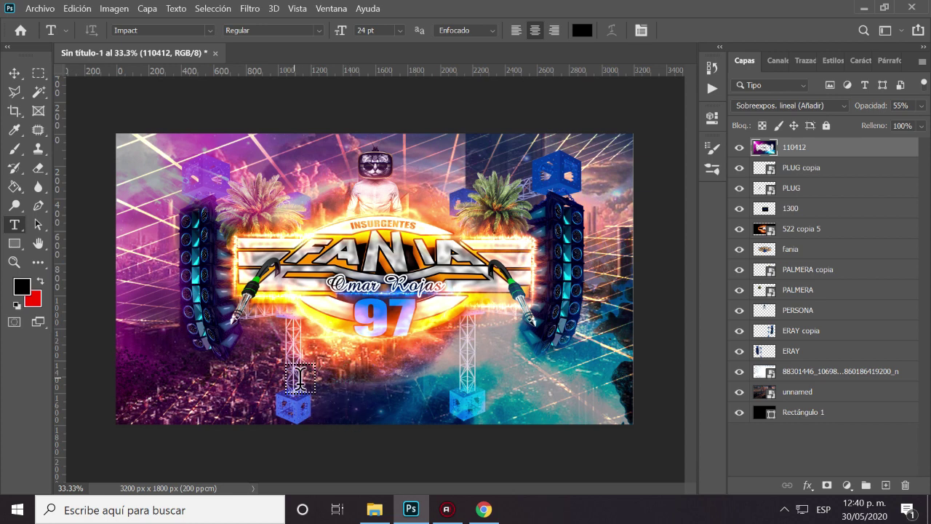
# Step: Type the name title in a new text layer below the logo
pyautogui.click(275, 376)
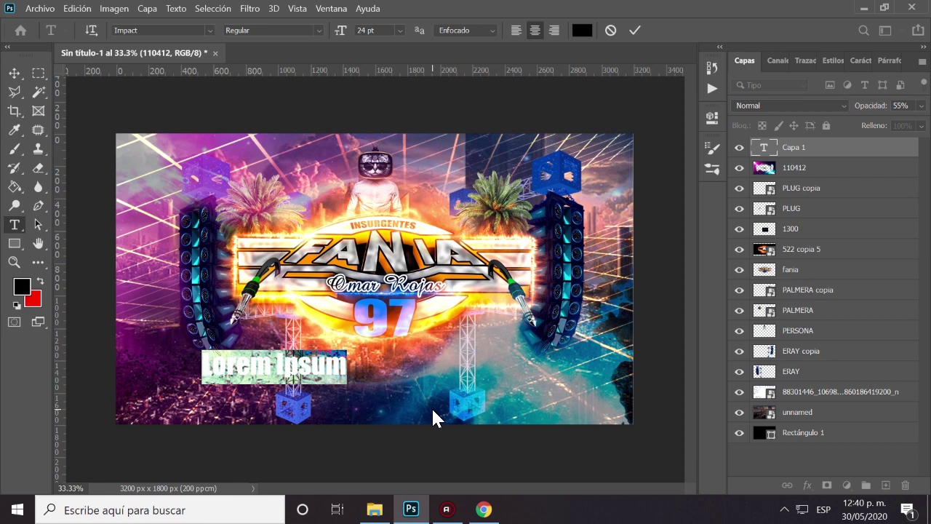
pyautogui.press('BackSpace')
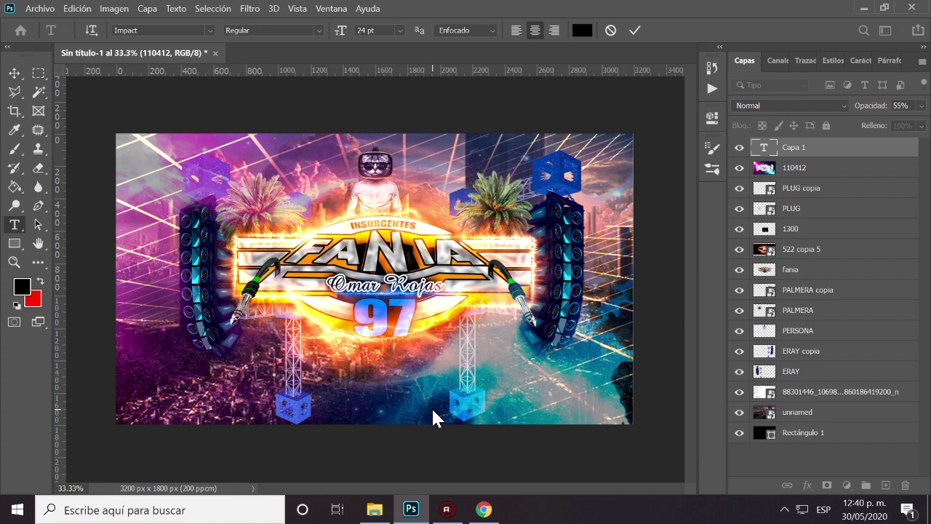
pyautogui.write('0')
pyautogui.write('mar')
pyautogui.write(' R')
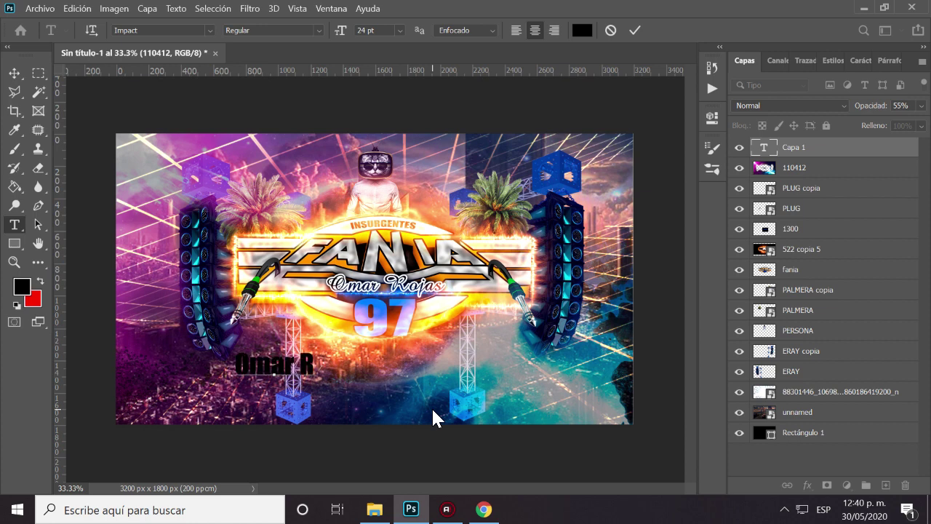
pyautogui.write('ojas')
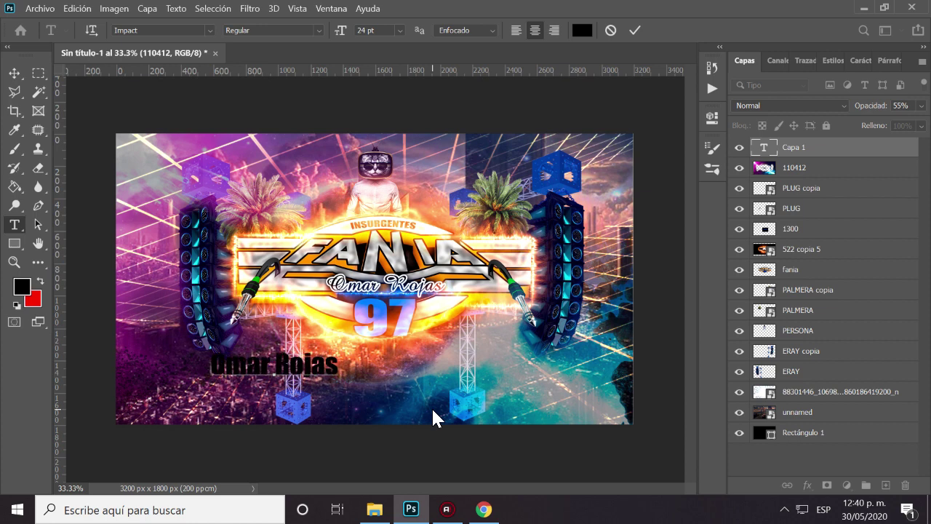
pyautogui.click(16, 75)
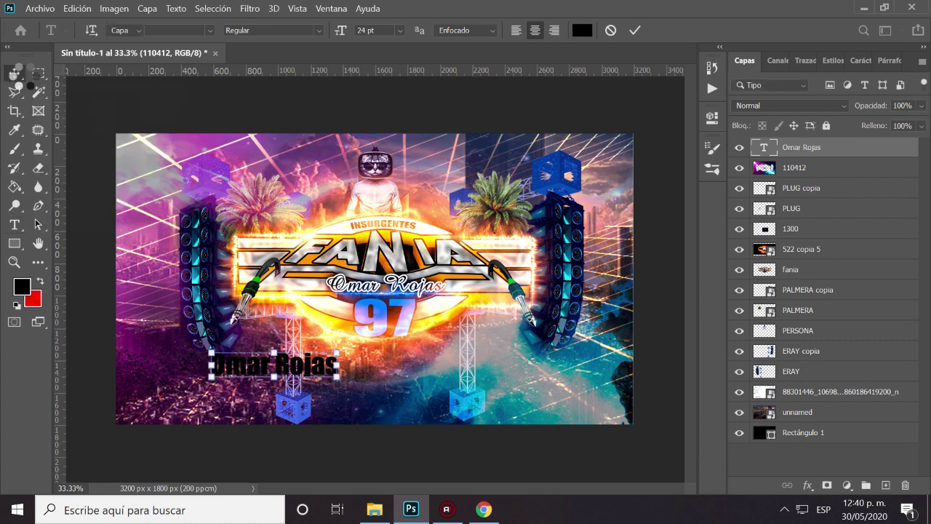
# Step: Change the name text's font to Abbeyline
pyautogui.click(14, 224)
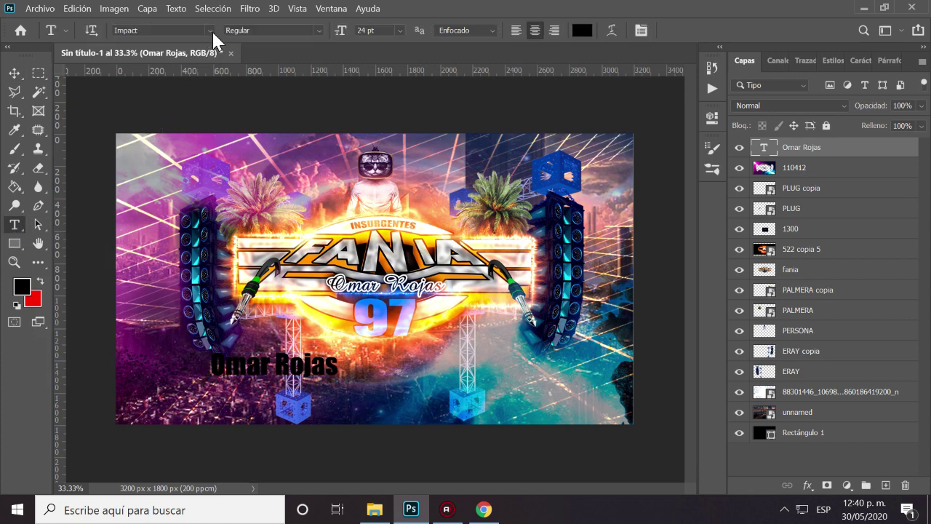
pyautogui.click(210, 30)
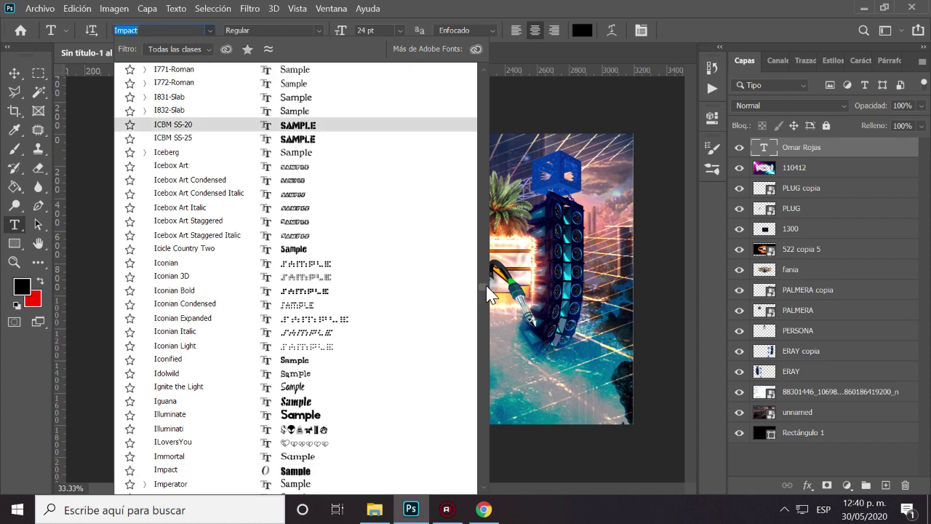
pyautogui.moveTo(487, 295)
pyautogui.mouseDown()
pyautogui.moveTo(474, 177)
pyautogui.moveTo(483, 87)
pyautogui.mouseUp()
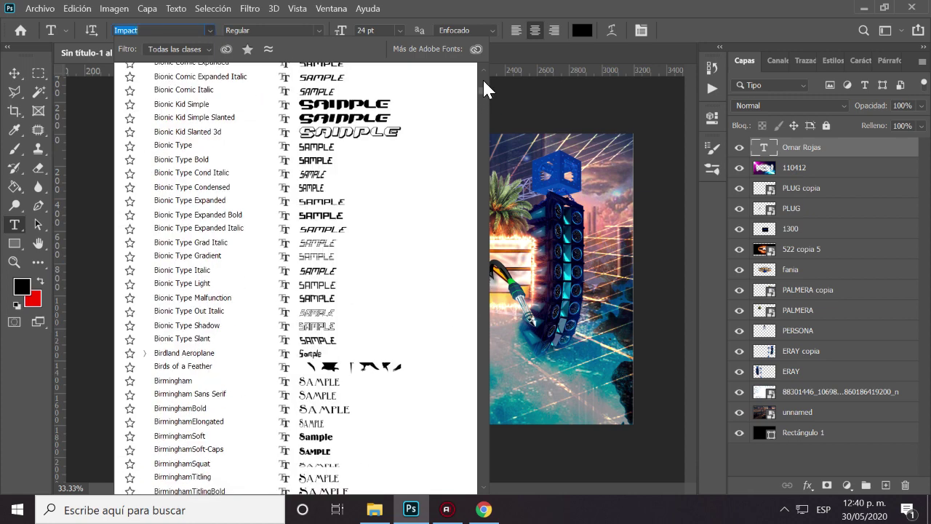
pyautogui.click(483, 70)
pyautogui.click(481, 72)
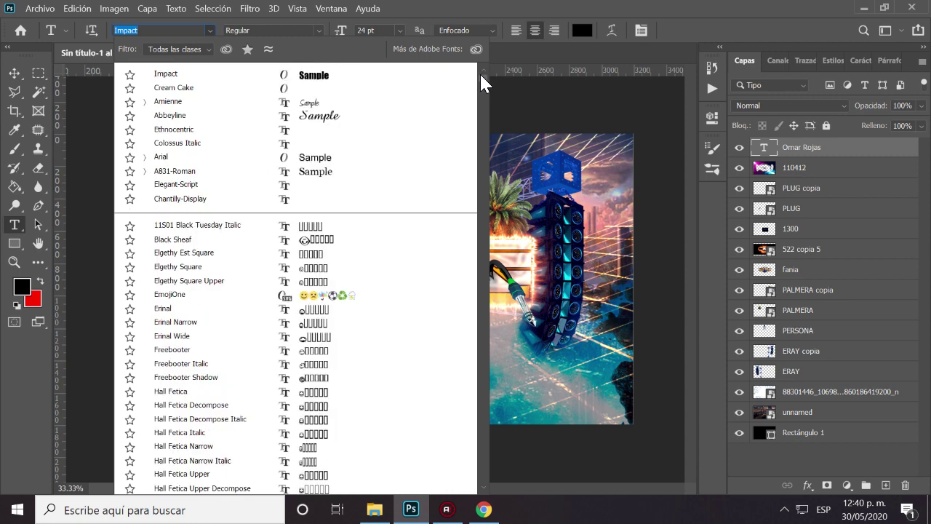
pyautogui.click(340, 118)
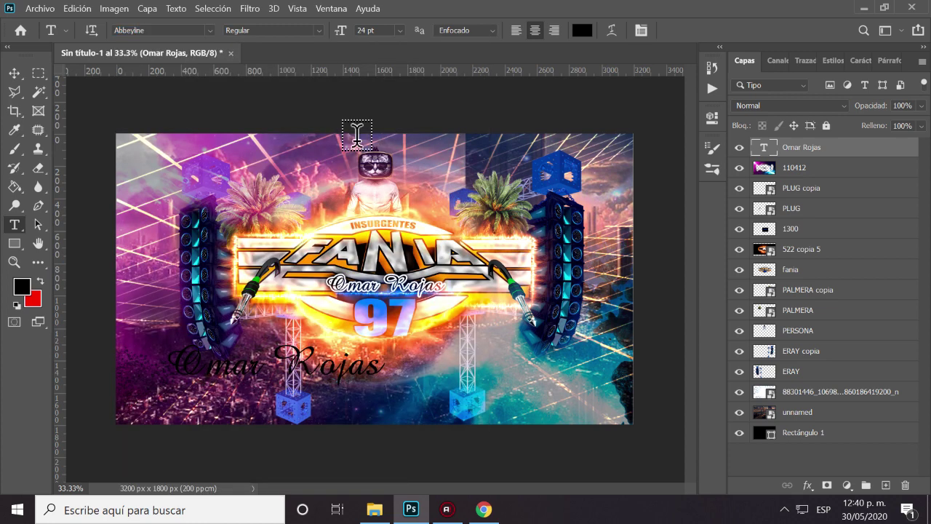
# Step: Centre the name text under the FANIA 97 logo
pyautogui.click(12, 76)
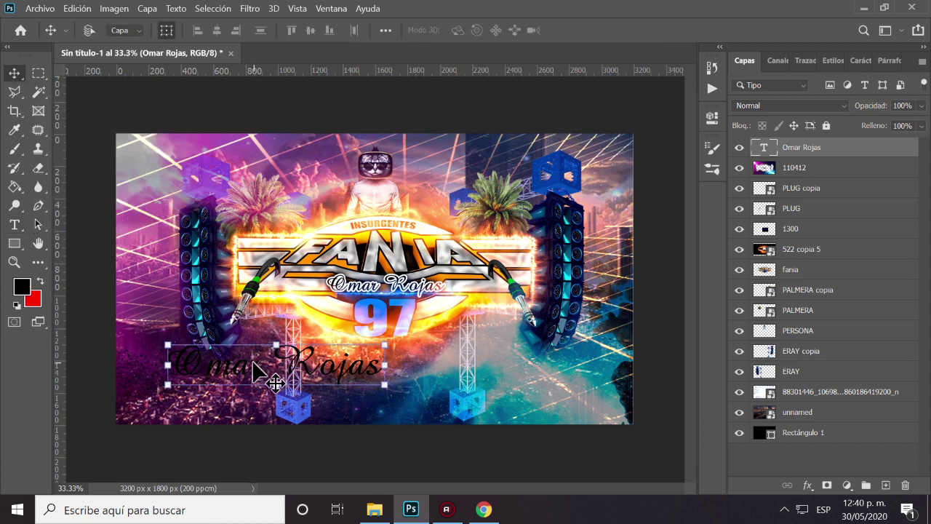
pyautogui.moveTo(259, 358)
pyautogui.mouseDown()
pyautogui.moveTo(356, 359)
pyautogui.moveTo(357, 378)
pyautogui.mouseUp()
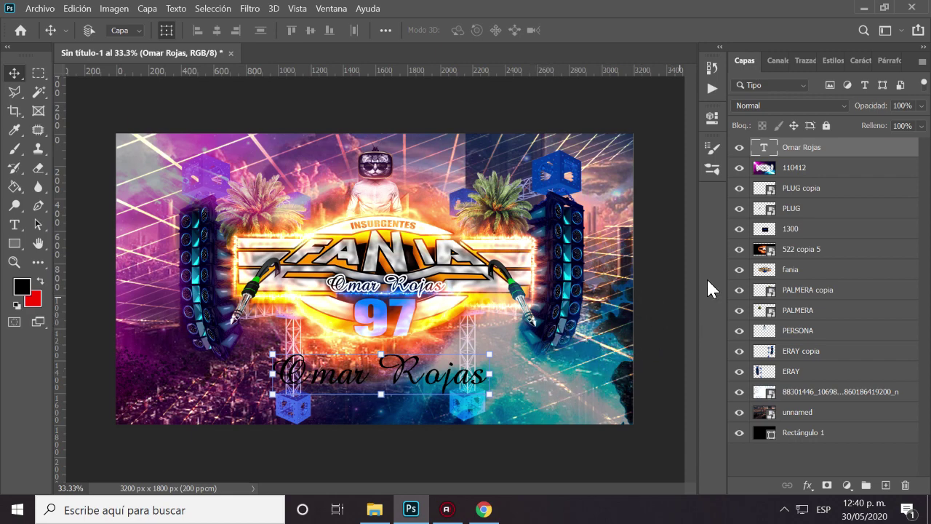
pyautogui.rightClick(813, 149)
# Step: Give the name text a white Superposición de colores and enable a 16 px Exterior Trazo
pyautogui.click(667, 21)
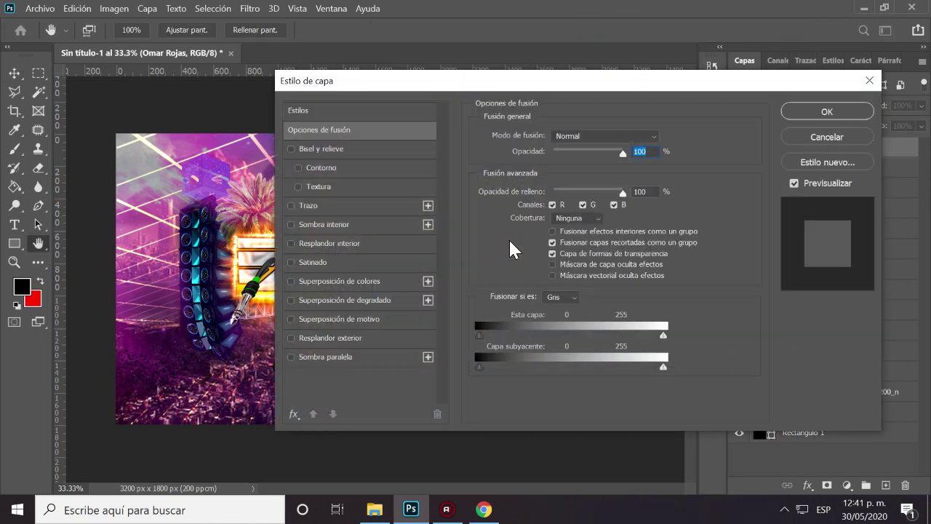
pyautogui.moveTo(426, 97); pyautogui.dragTo(473, 70)
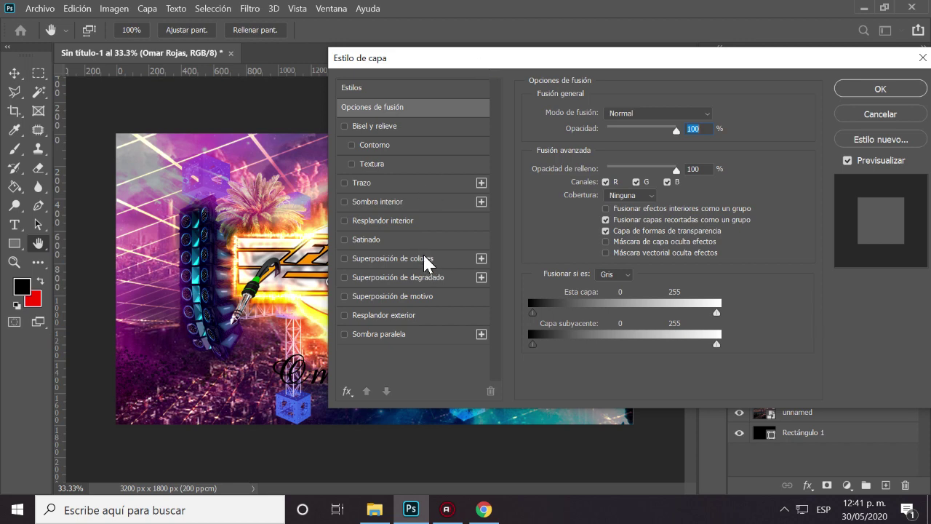
pyautogui.click(410, 258)
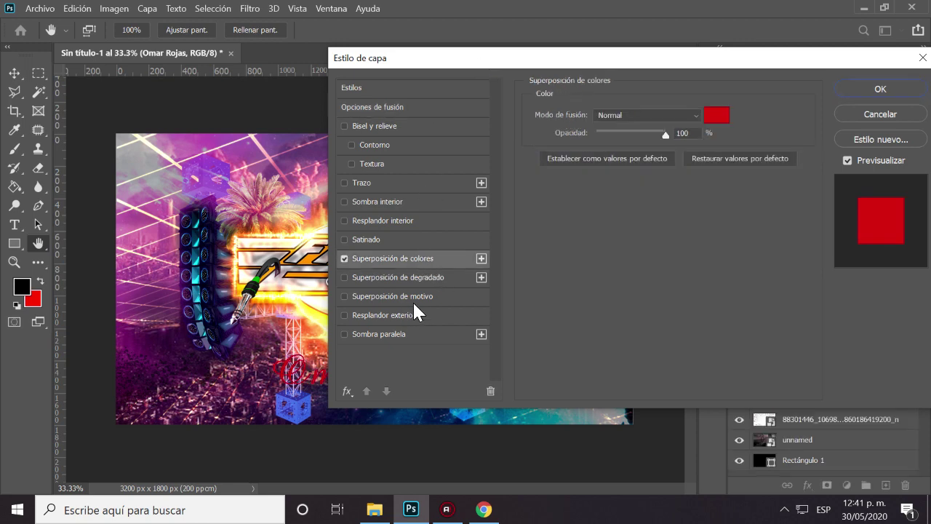
pyautogui.click(716, 115)
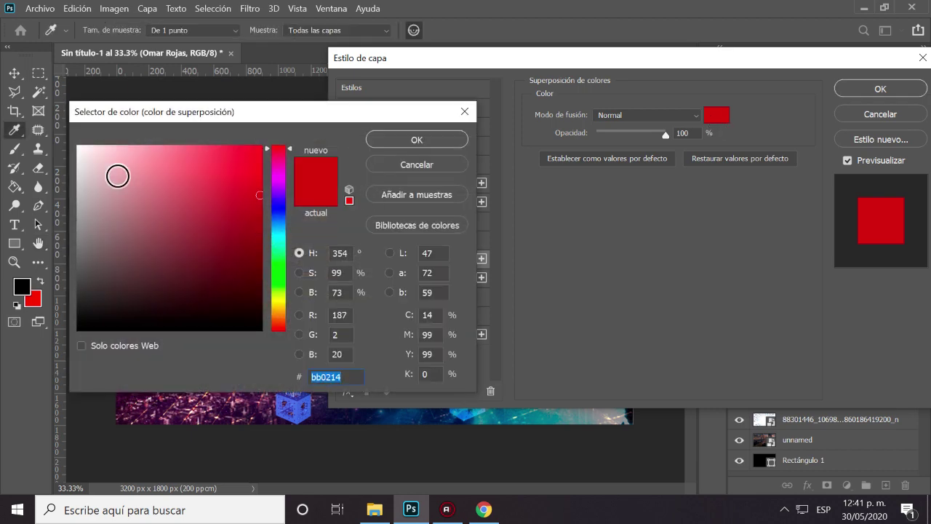
pyautogui.moveTo(118, 176); pyautogui.dragTo(64, 143)
pyautogui.click(388, 138)
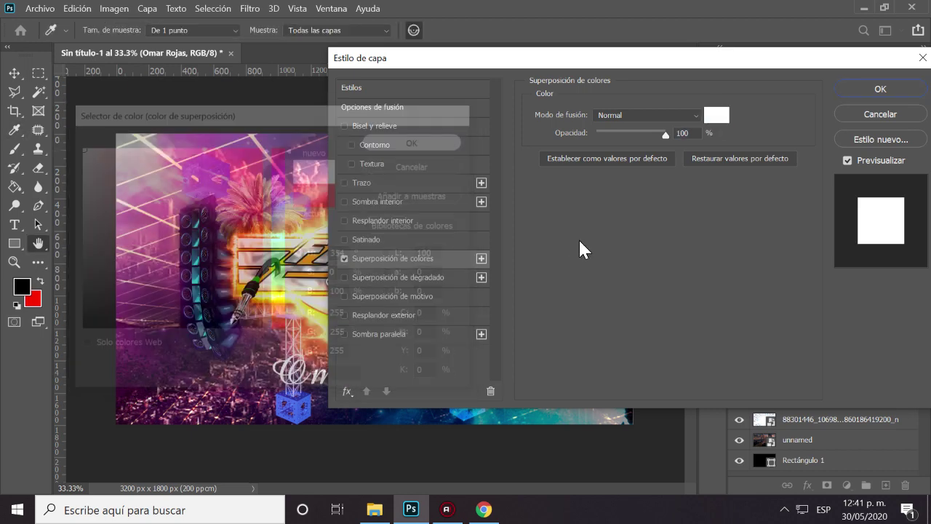
pyautogui.click(387, 187)
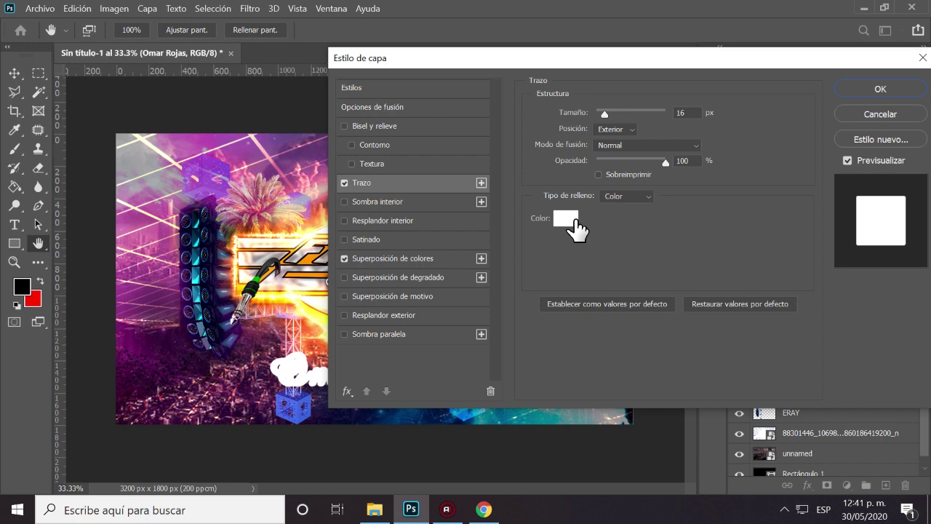
# Step: Make the stroke colour black and turn on Resplandor exterior for the name text
pyautogui.click(574, 225)
pyautogui.moveTo(256, 326)
pyautogui.mouseDown()
pyautogui.moveTo(271, 349)
pyautogui.moveTo(264, 343)
pyautogui.mouseUp()
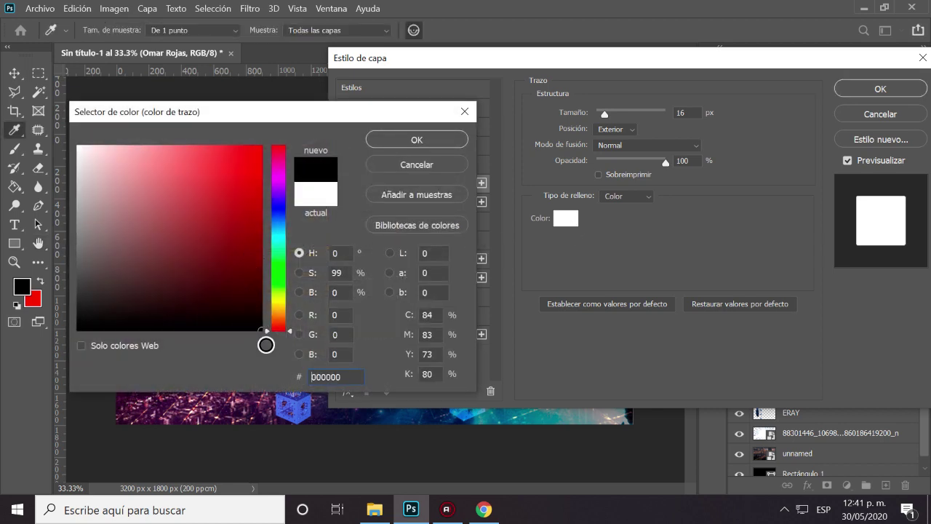
pyautogui.click(404, 141)
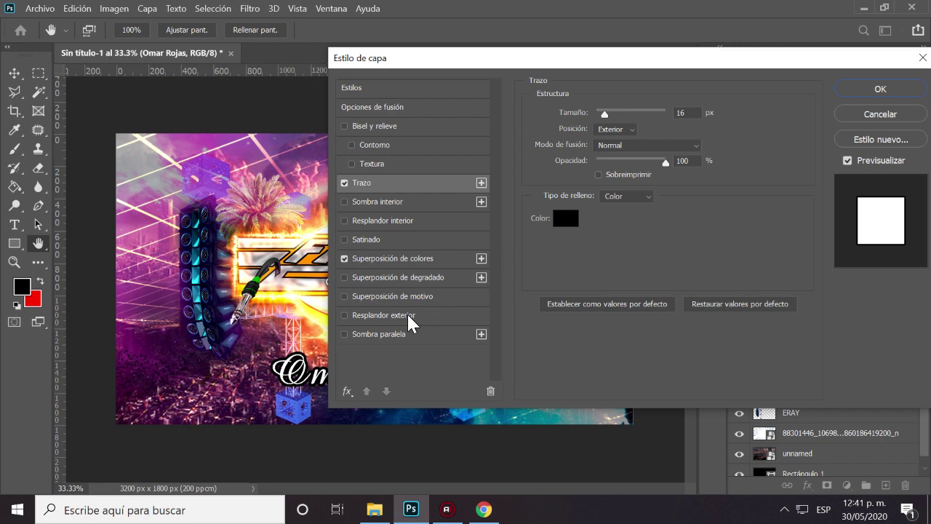
pyautogui.click(486, 316)
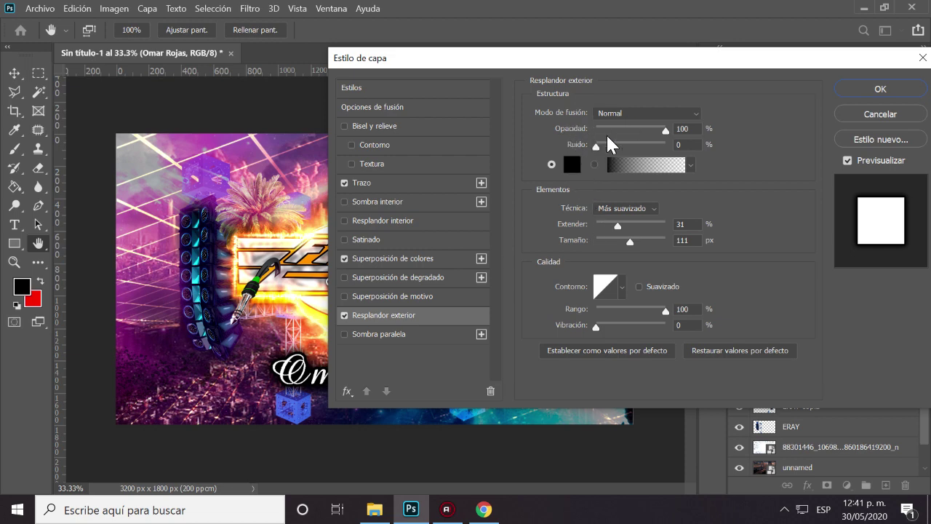
# Step: Set the outer glow to dark yellow (a5990e) at 79 px size, then apply the layer style
pyautogui.click(572, 165)
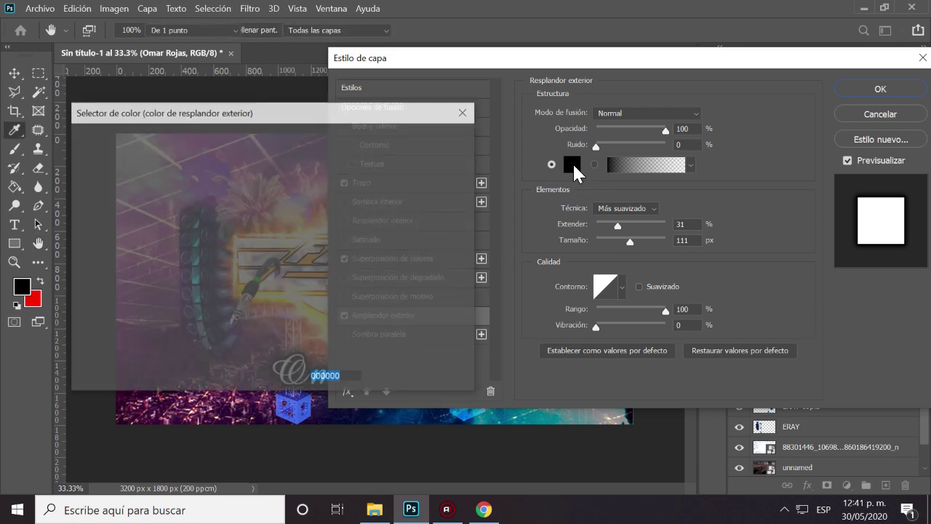
pyautogui.click(257, 157)
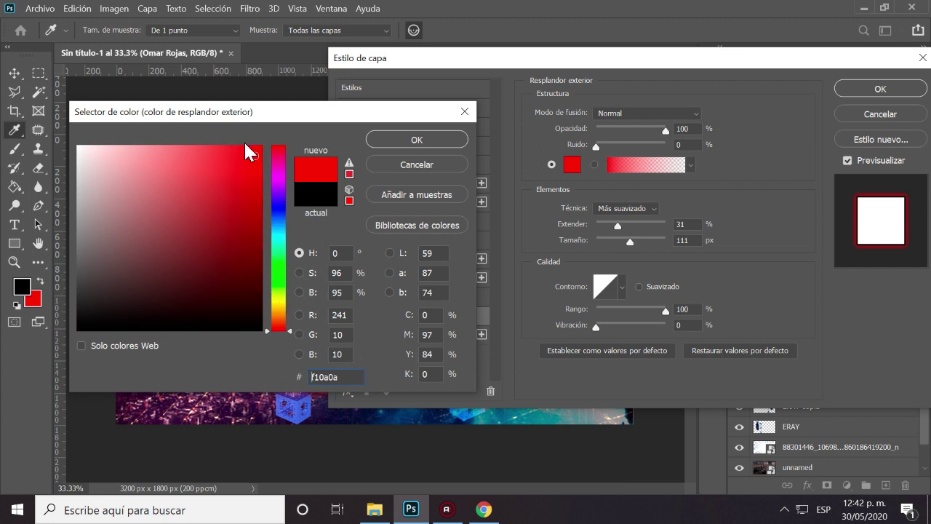
pyautogui.moveTo(187, 120); pyautogui.dragTo(439, 60)
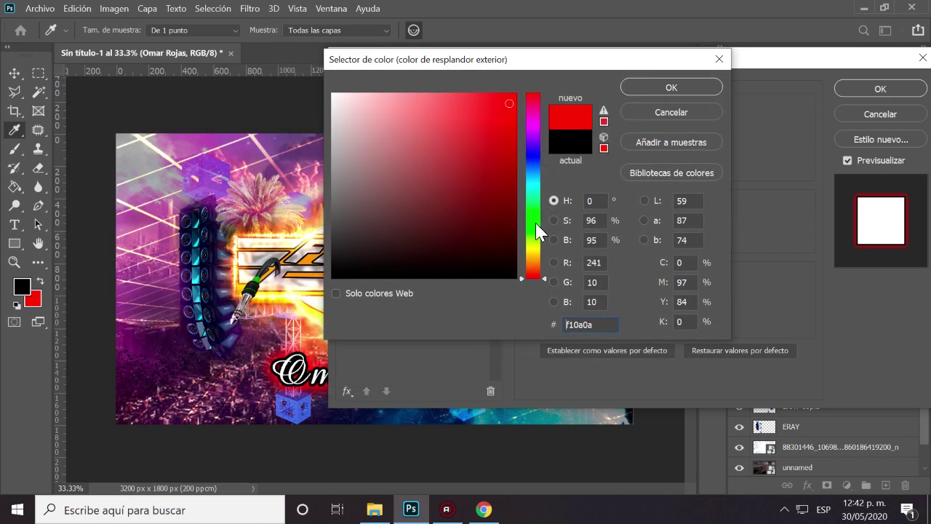
pyautogui.click(535, 250)
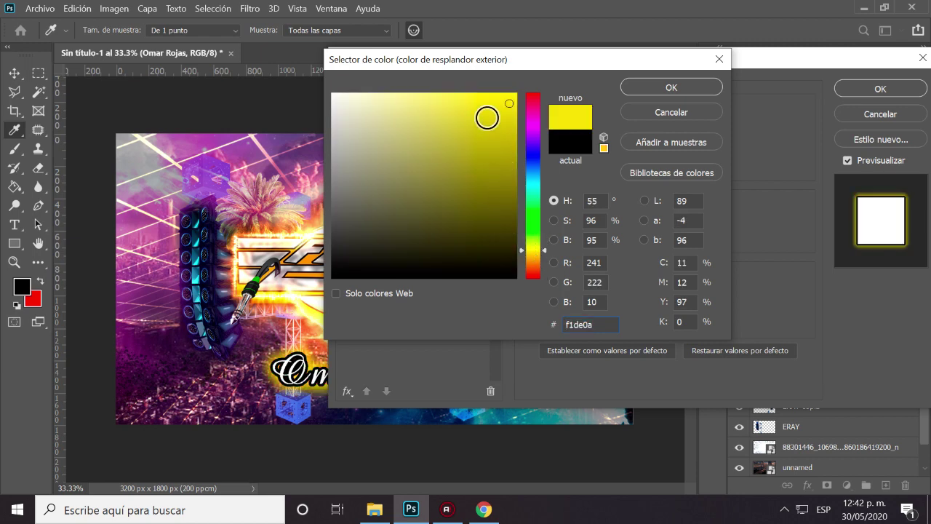
pyautogui.click(502, 159)
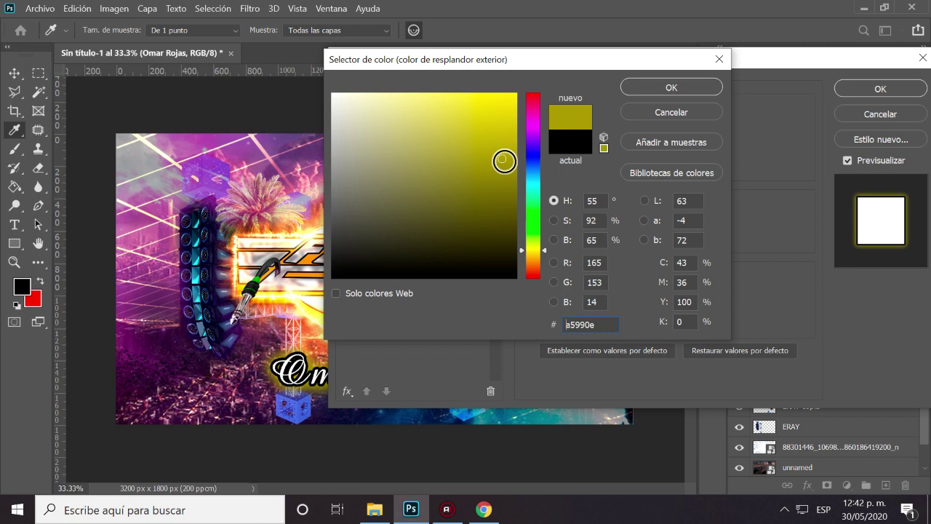
pyautogui.click(649, 90)
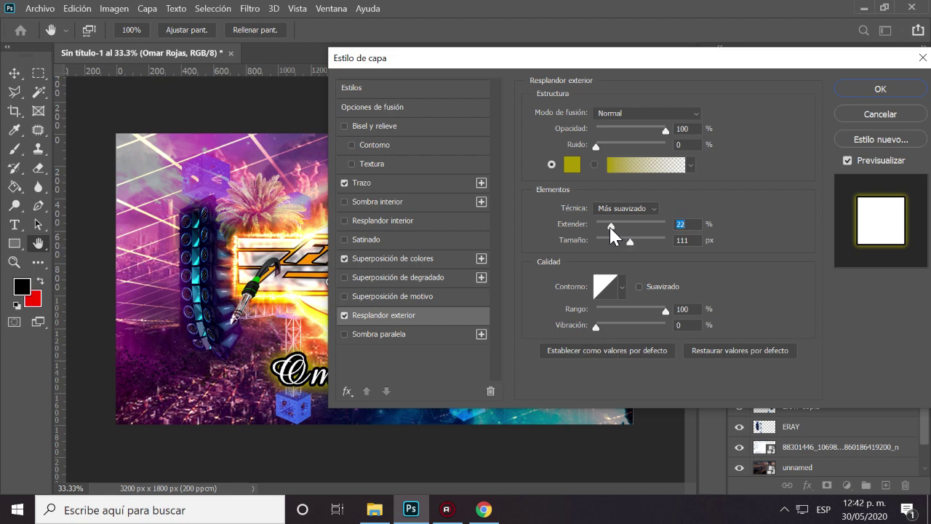
pyautogui.moveTo(630, 242); pyautogui.dragTo(620, 242)
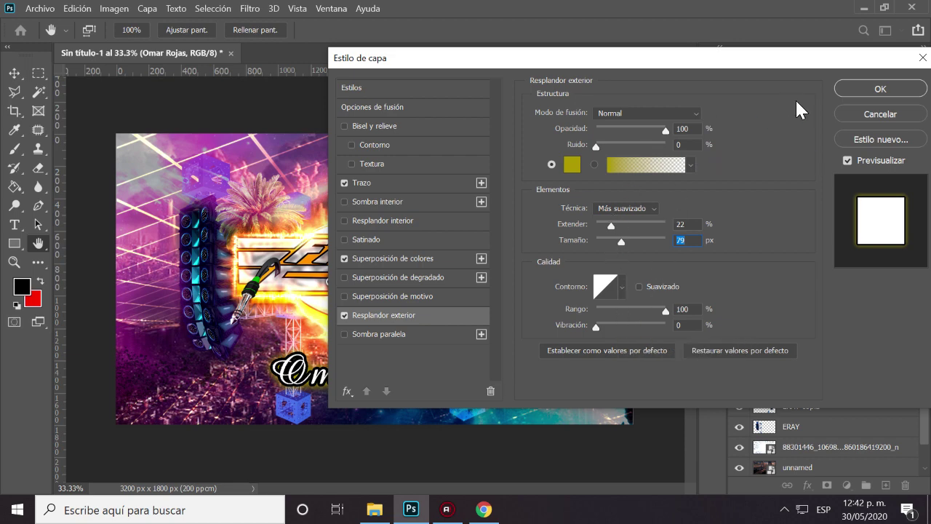
pyautogui.click(844, 93)
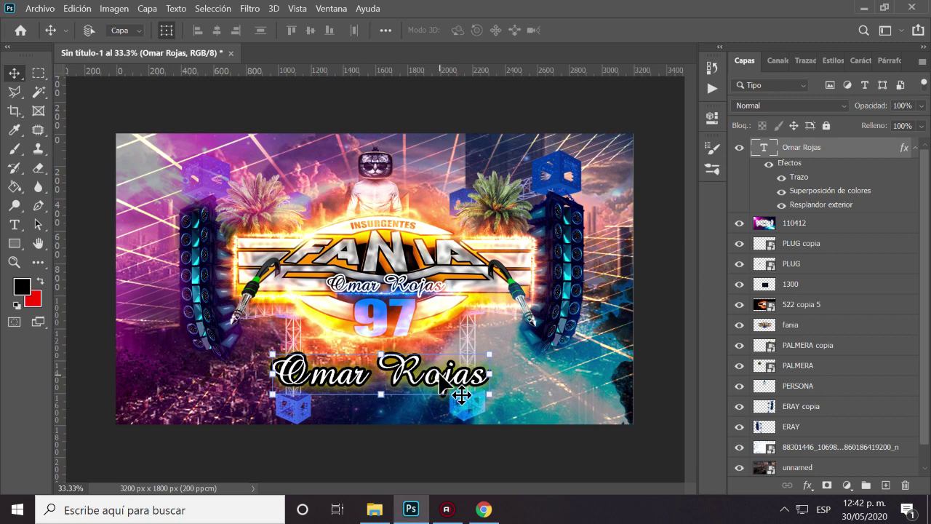
# Step: Nudge the name title slightly lower and bring up the videos obs folder
pyautogui.moveTo(440, 375); pyautogui.dragTo(440, 385)
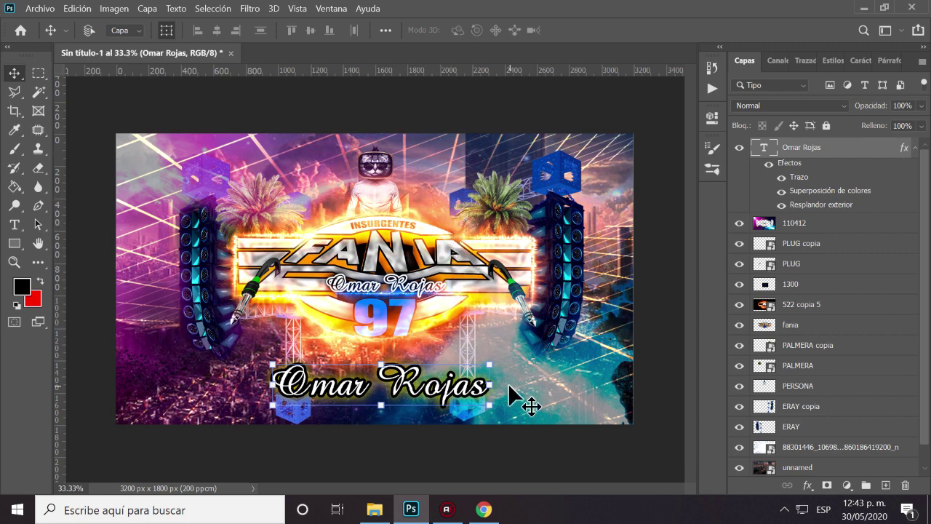
pyautogui.click(374, 509)
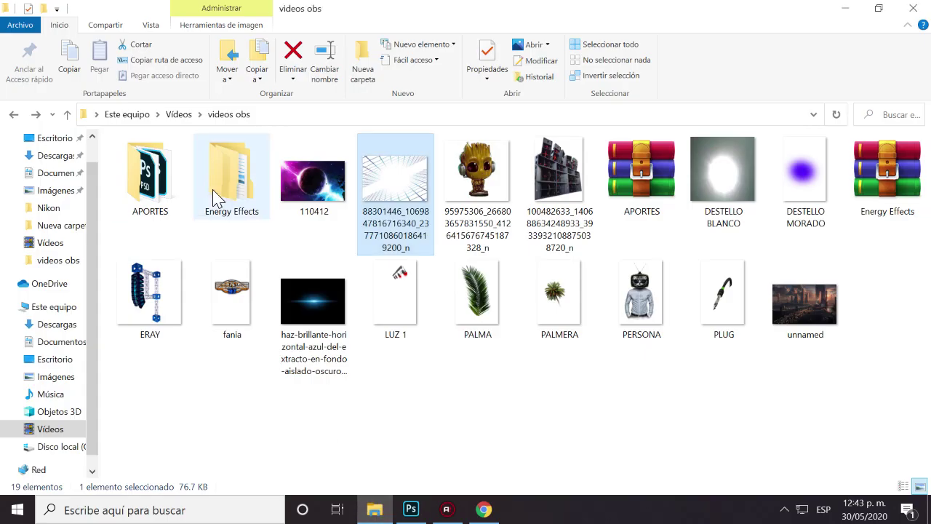
# Step: Open Energy Effects › Large Non-linear › folder 8 to preview it, then return to Energy Effects
pyautogui.doubleClick(241, 182)
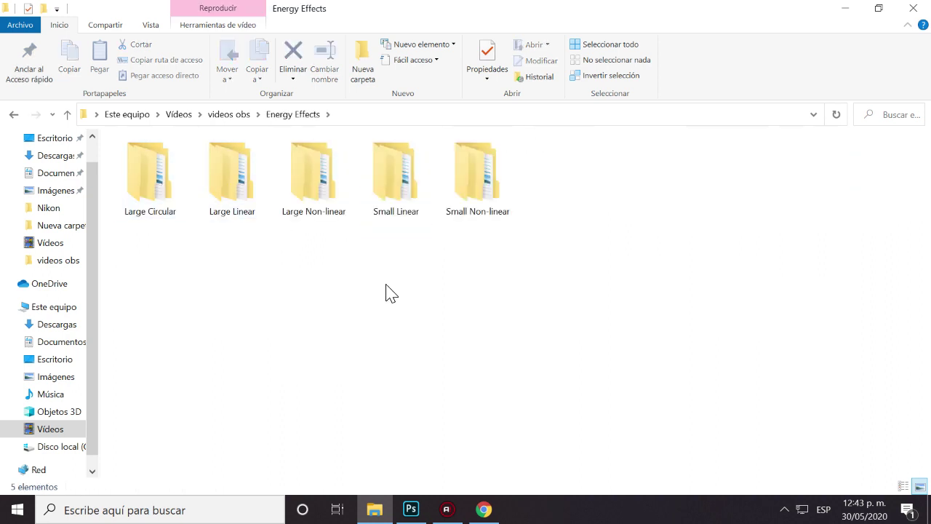
pyautogui.doubleClick(314, 187)
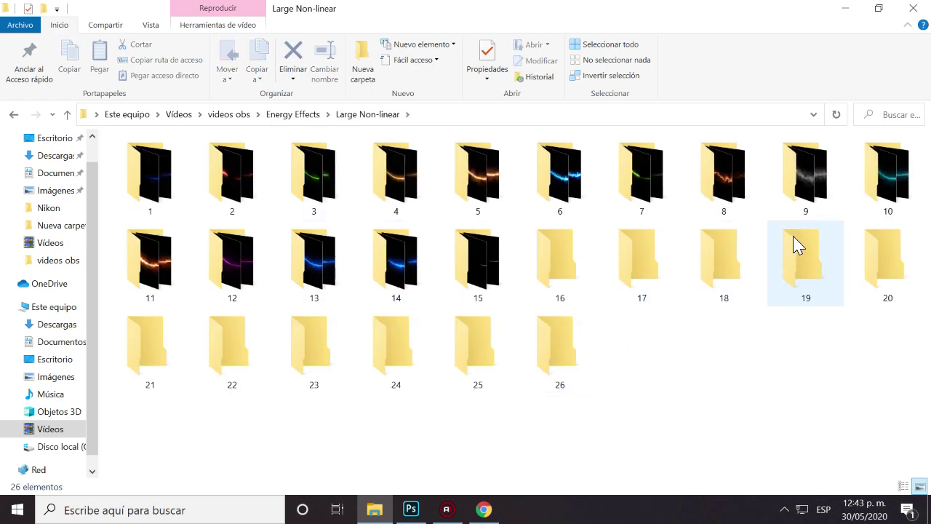
pyautogui.doubleClick(731, 195)
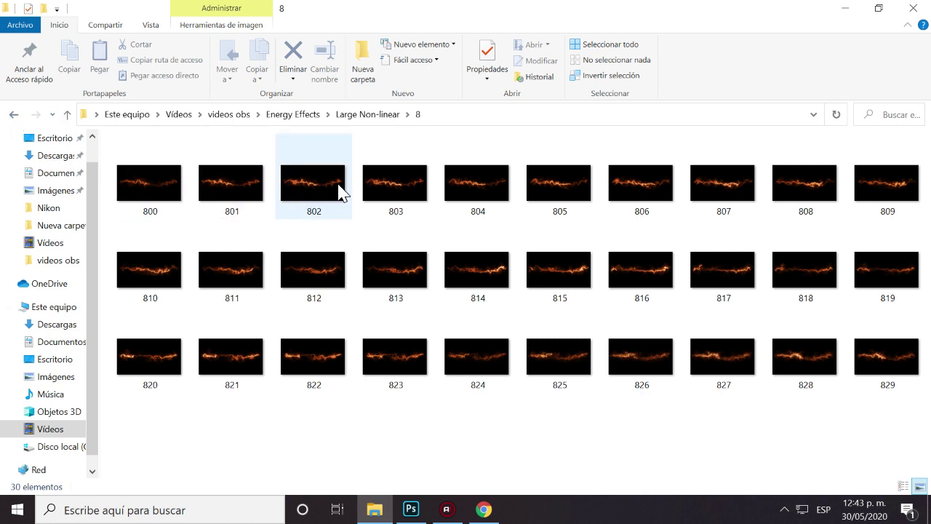
pyautogui.click(13, 115)
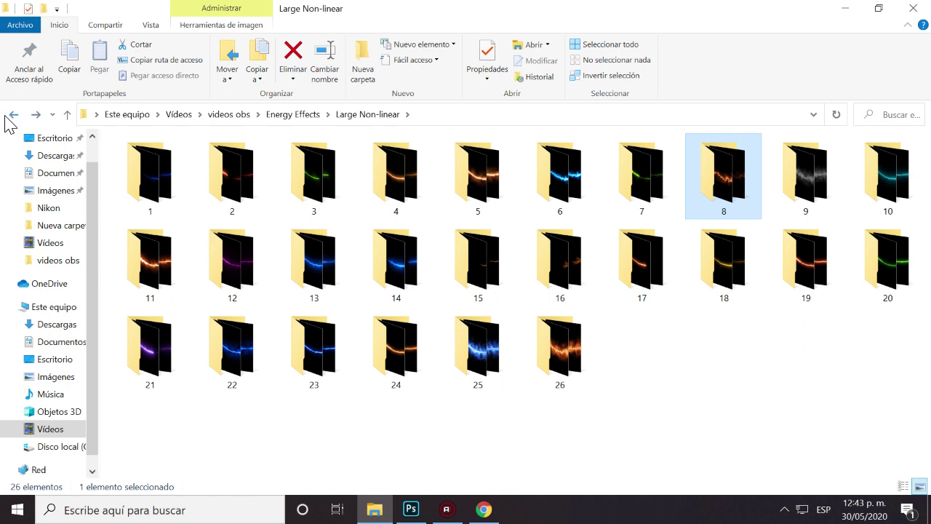
pyautogui.click(13, 117)
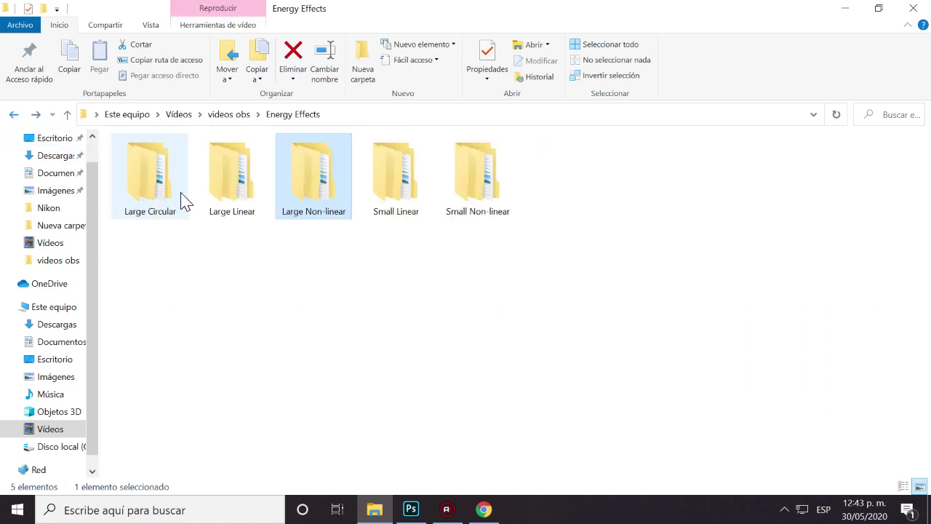
# Step: Preview Small Linear › folder 15, then return to Energy Effects
pyautogui.doubleClick(383, 188)
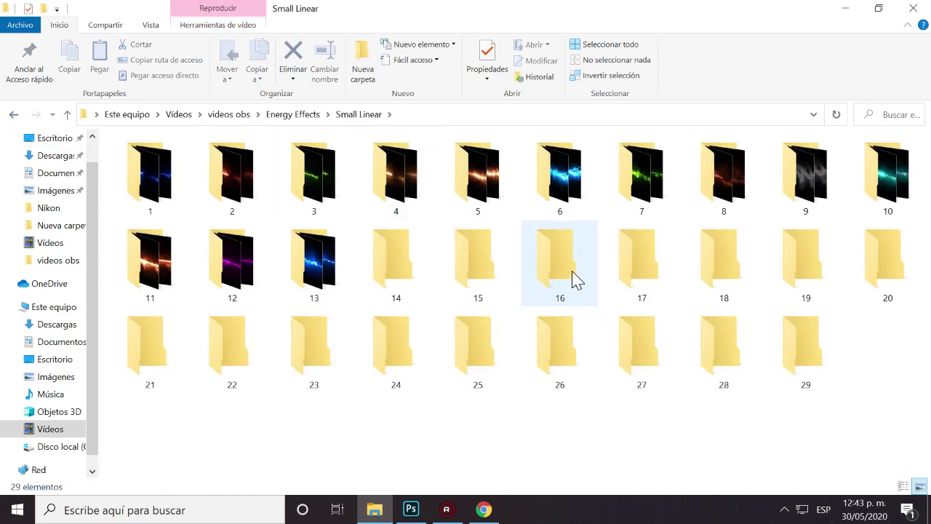
pyautogui.doubleClick(492, 263)
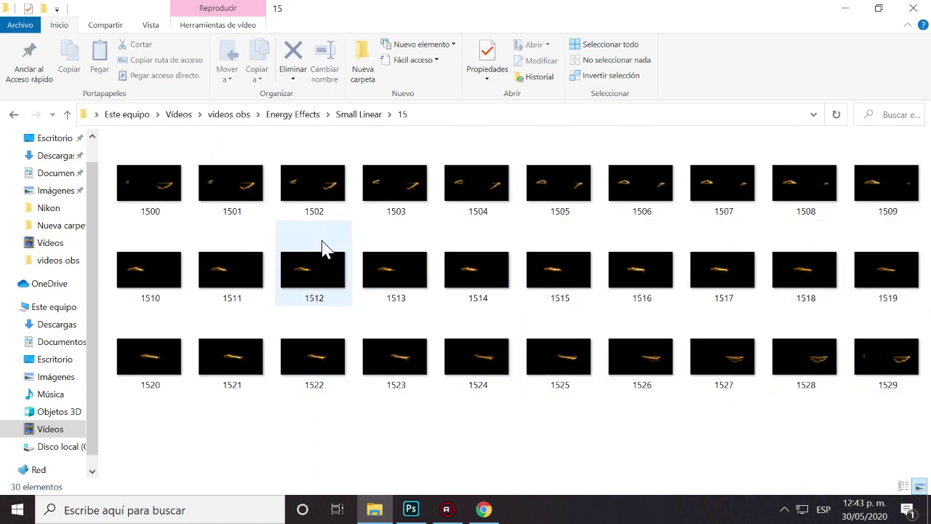
pyautogui.click(14, 114)
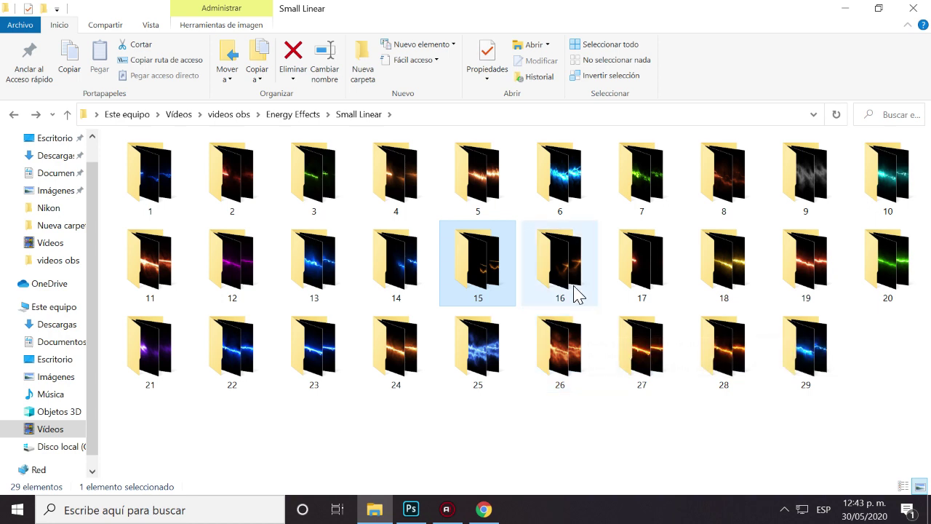
pyautogui.click(15, 114)
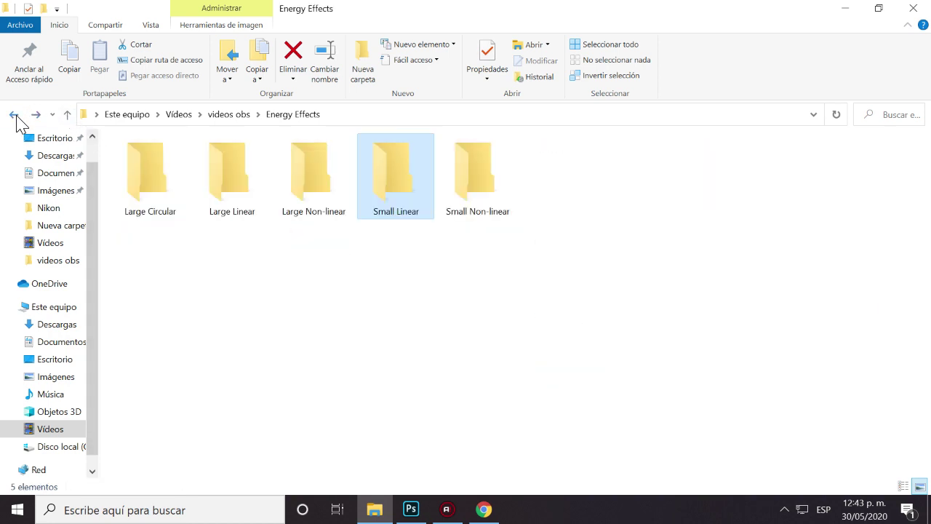
# Step: Open Small Non-linear › folder 13 of blue lightning frames and select frame 1312
pyautogui.doubleClick(493, 194)
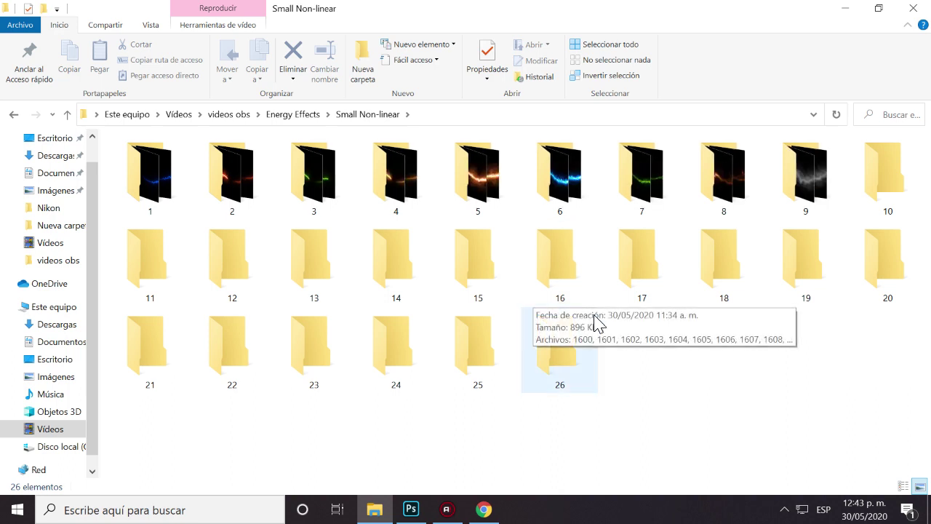
pyautogui.click(320, 270)
pyautogui.doubleClick(320, 270)
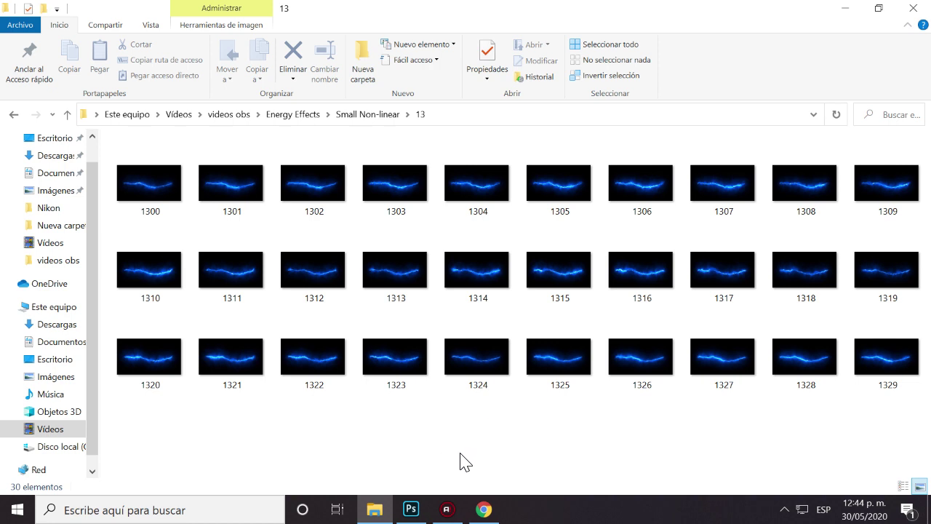
pyautogui.click(312, 286)
# Step: Place lightning frame 1312 onto the banner as a layer and rasterize it
pyautogui.moveTo(333, 291)
pyautogui.mouseDown()
pyautogui.moveTo(307, 276)
pyautogui.moveTo(403, 406)
pyautogui.mouseUp()
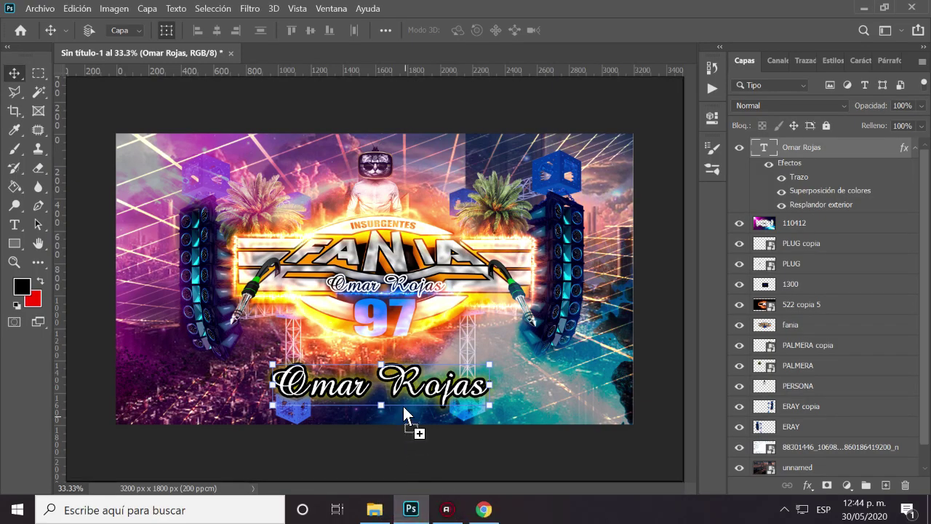
pyautogui.moveTo(403, 406); pyautogui.dragTo(397, 342)
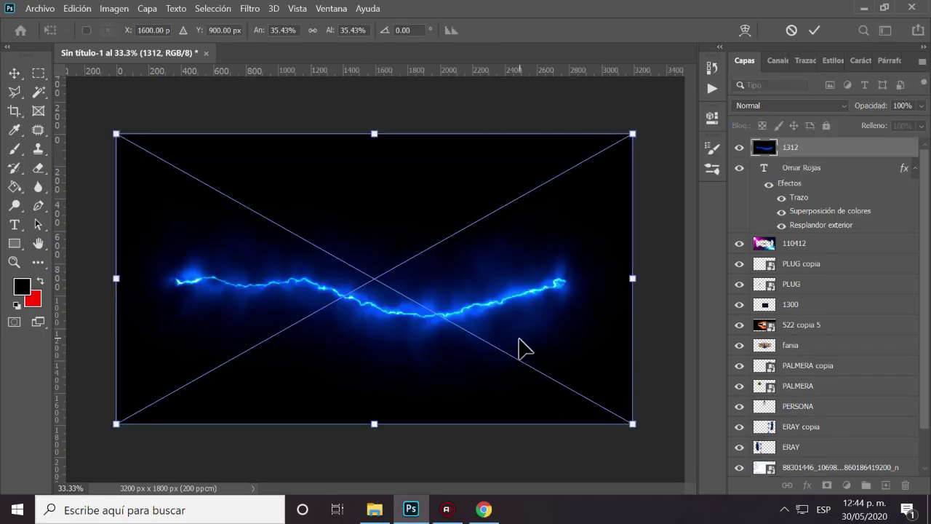
pyautogui.click(15, 73)
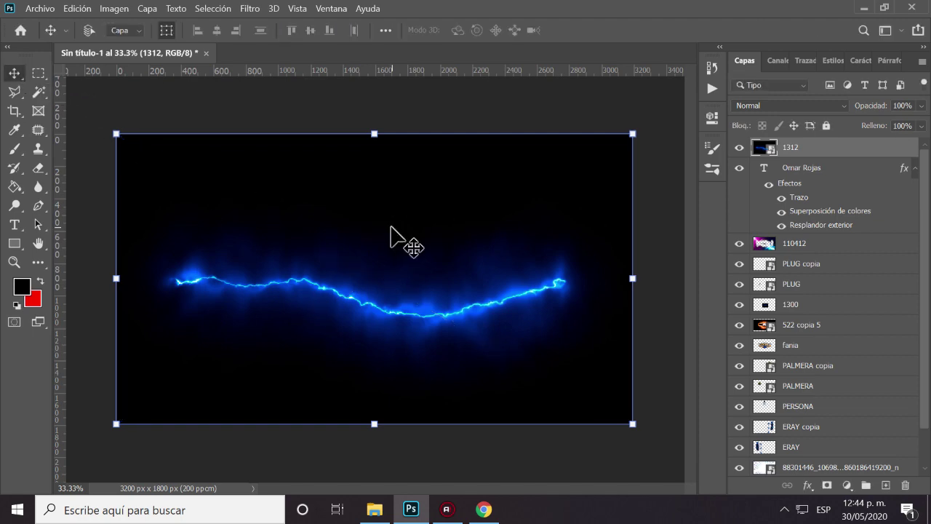
pyautogui.rightClick(793, 149)
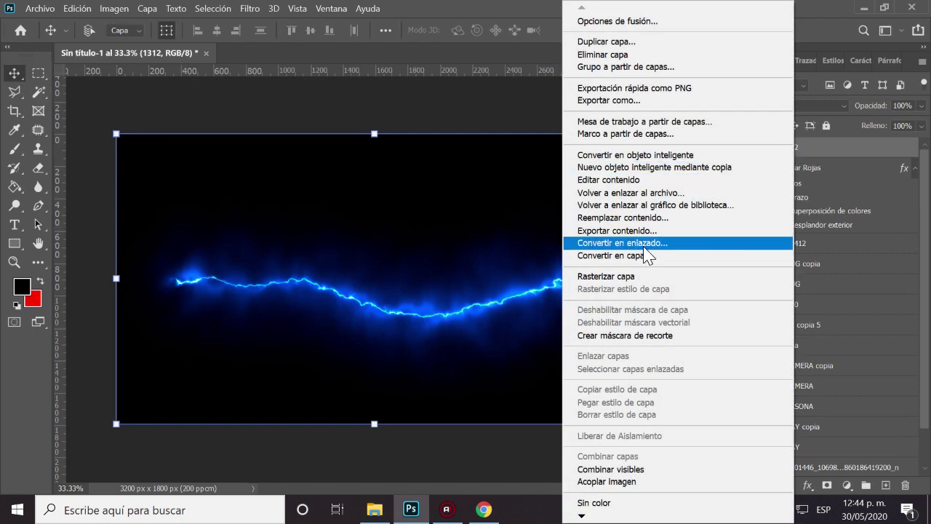
pyautogui.click(644, 276)
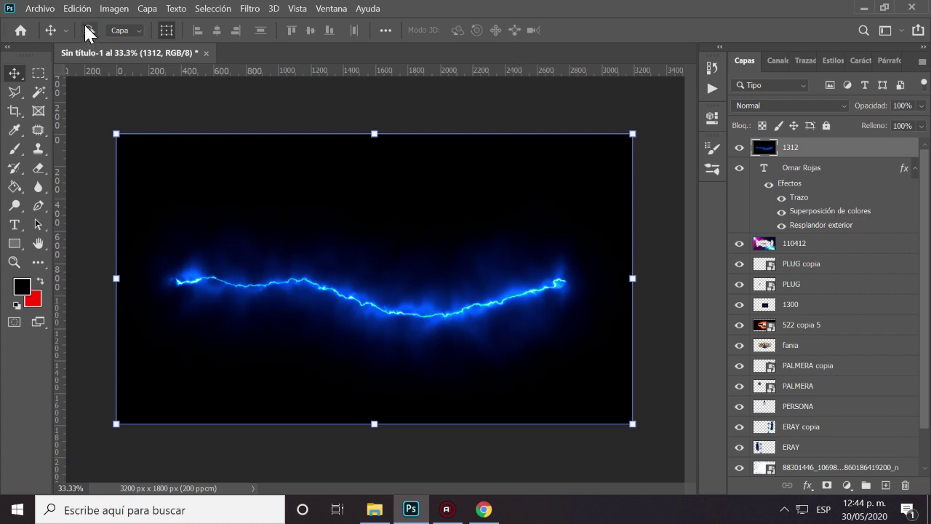
# Step: Set the lightning layer to Linear Dodge (Add) and shift it upward on the banner
pyautogui.click(808, 109)
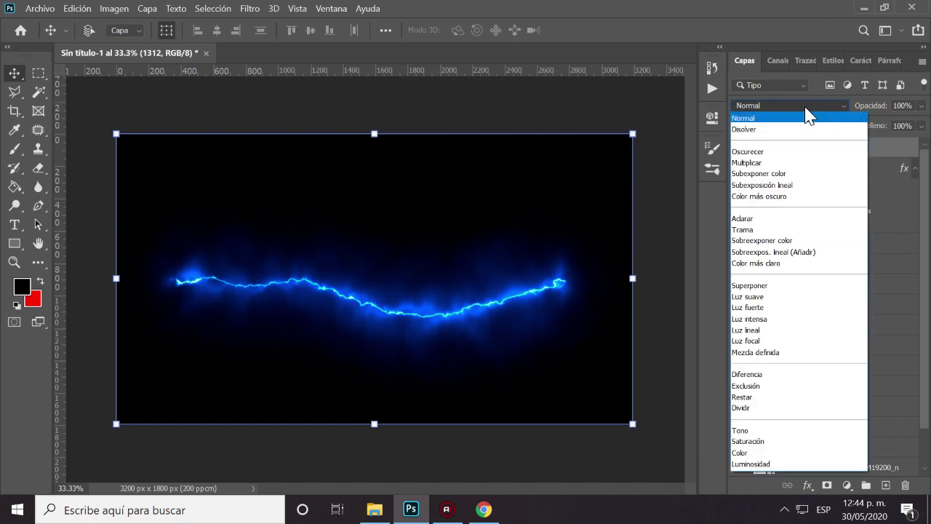
pyautogui.click(773, 254)
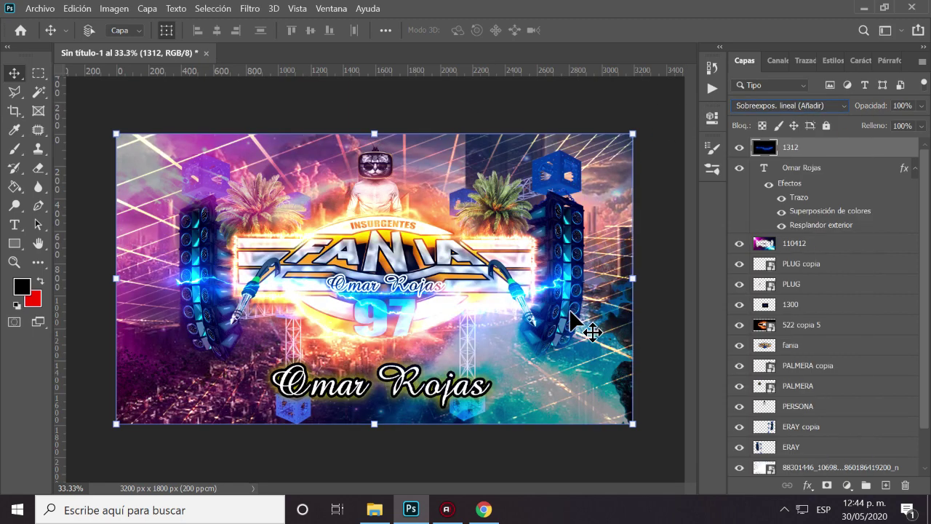
pyautogui.moveTo(459, 256)
pyautogui.mouseDown()
pyautogui.moveTo(451, 145)
pyautogui.moveTo(474, 150)
pyautogui.moveTo(450, 200)
pyautogui.moveTo(442, 138)
pyautogui.moveTo(460, 142)
pyautogui.moveTo(459, 165)
pyautogui.mouseUp()
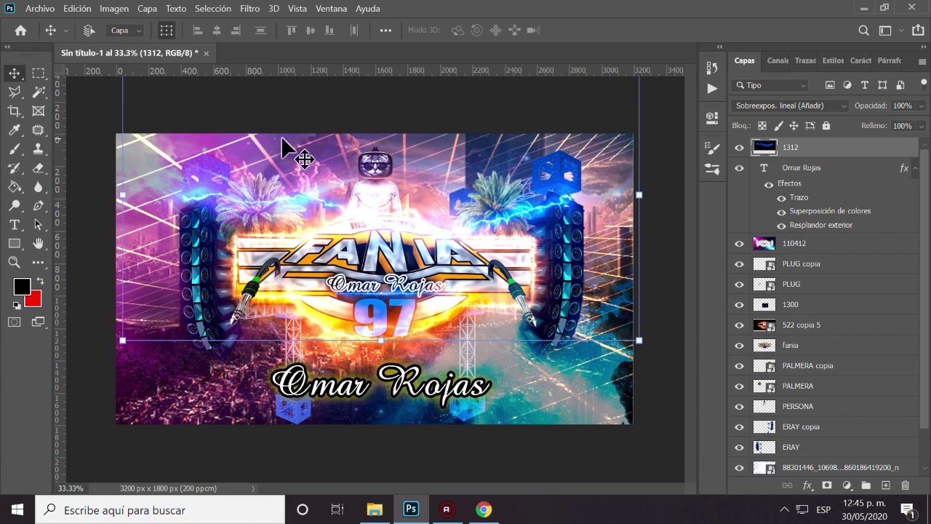
# Step: Start Puppet Warp on the lightning layer and place seven pins along it
pyautogui.click(77, 9)
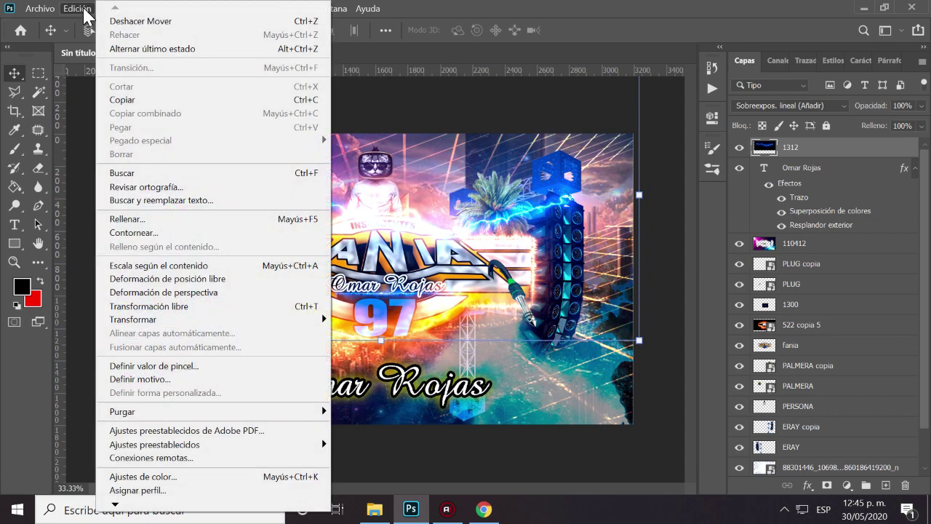
pyautogui.click(200, 279)
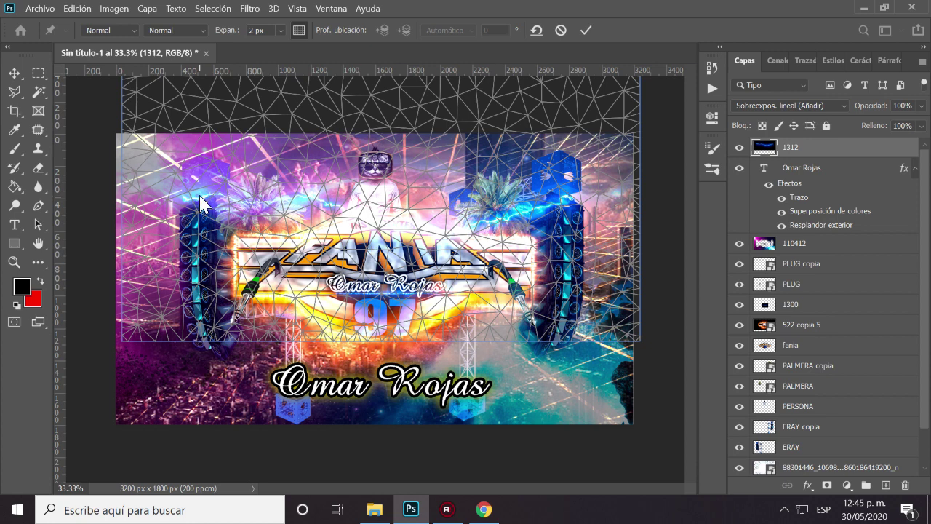
pyautogui.click(177, 193)
pyautogui.click(250, 201)
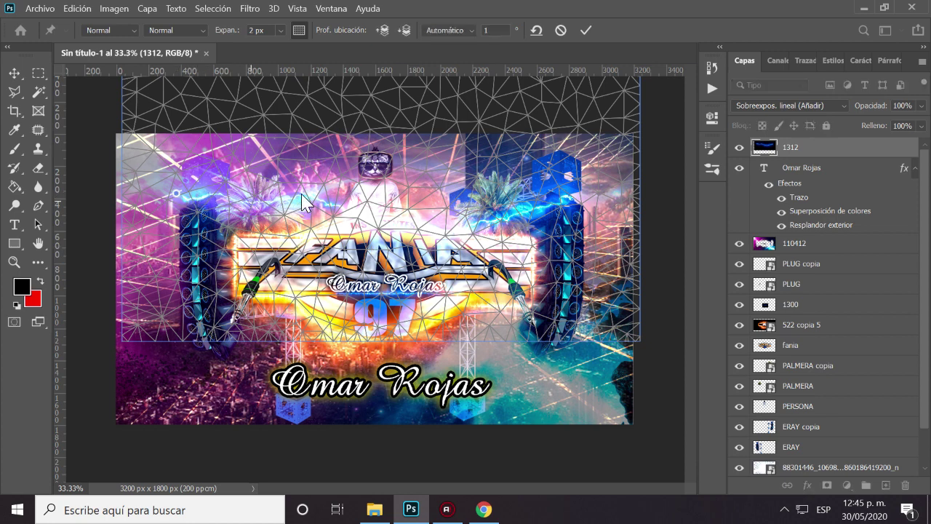
pyautogui.click(347, 202)
pyautogui.click(391, 207)
pyautogui.click(442, 214)
pyautogui.click(508, 216)
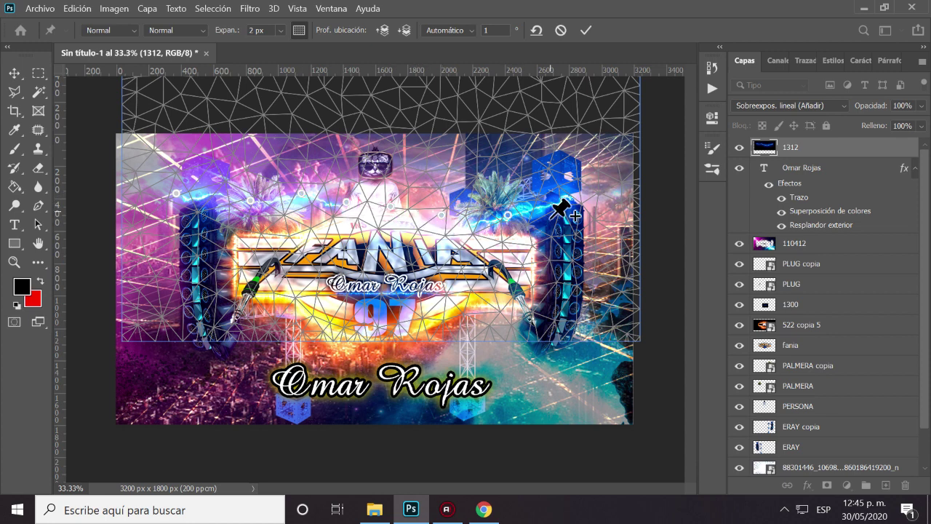
pyautogui.click(552, 206)
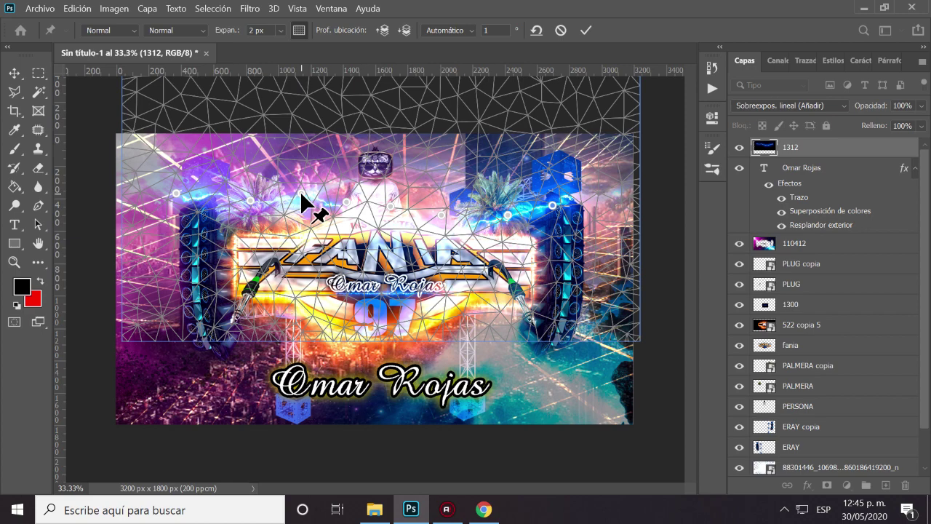
# Step: Drag the pins into an arc with both ends on the speaker towers and apply
pyautogui.moveTo(300, 190); pyautogui.dragTo(297, 235)
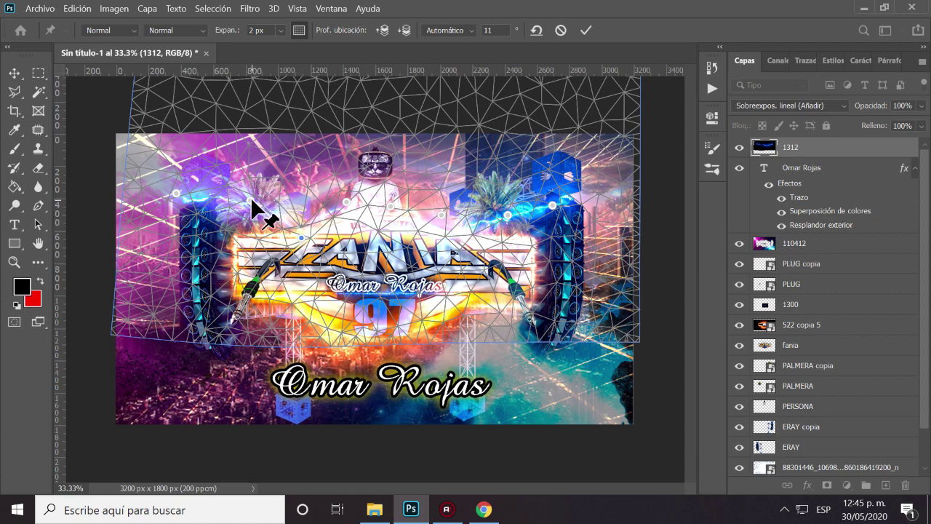
pyautogui.moveTo(252, 211); pyautogui.dragTo(234, 237)
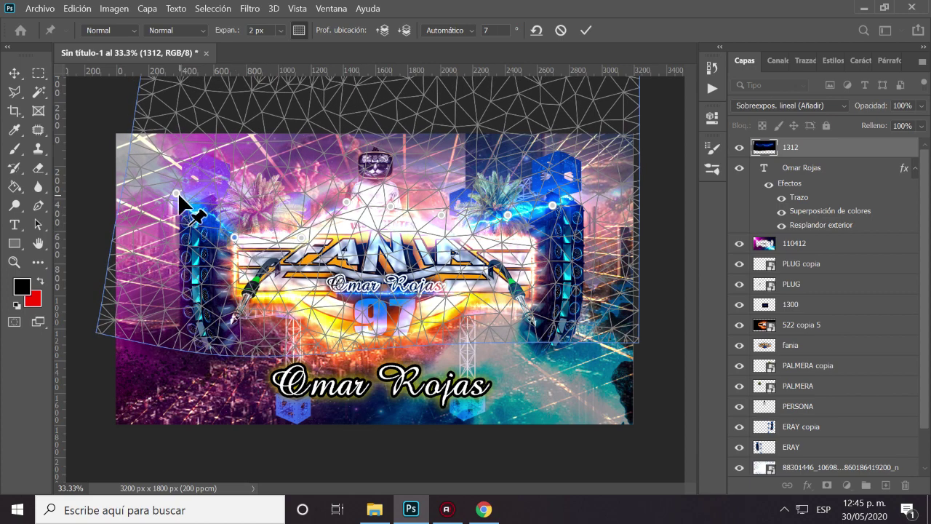
pyautogui.moveTo(179, 195)
pyautogui.mouseDown()
pyautogui.moveTo(211, 272)
pyautogui.moveTo(247, 293)
pyautogui.mouseUp()
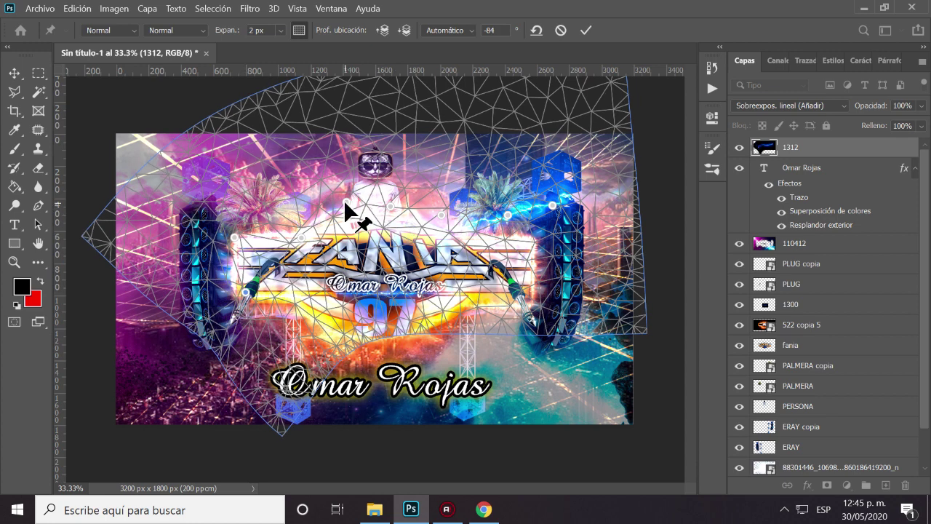
pyautogui.moveTo(346, 204); pyautogui.dragTo(350, 208)
pyautogui.click(392, 210)
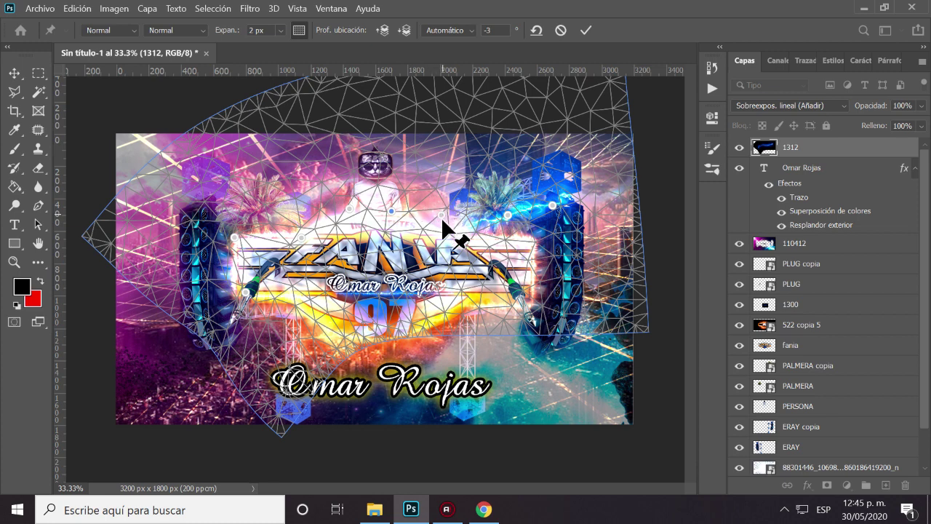
pyautogui.moveTo(443, 216); pyautogui.dragTo(444, 227)
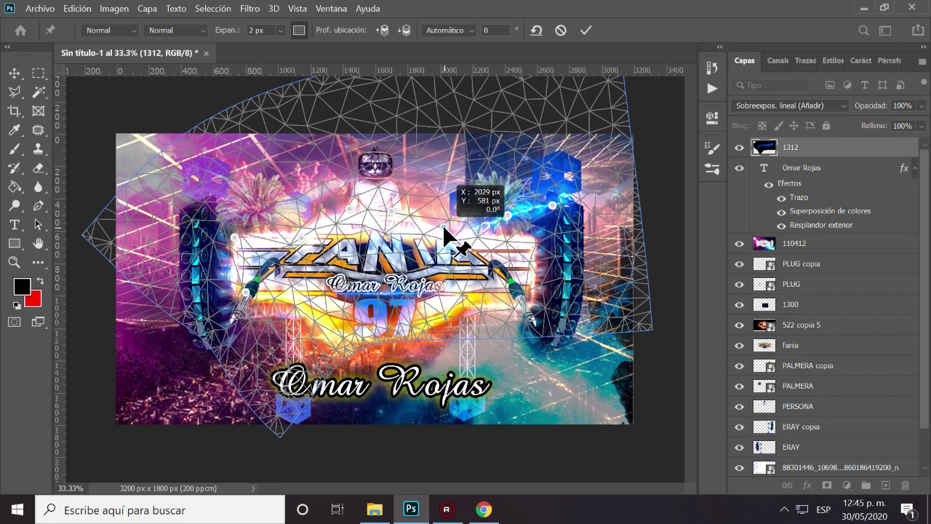
pyautogui.moveTo(508, 215); pyautogui.dragTo(545, 211)
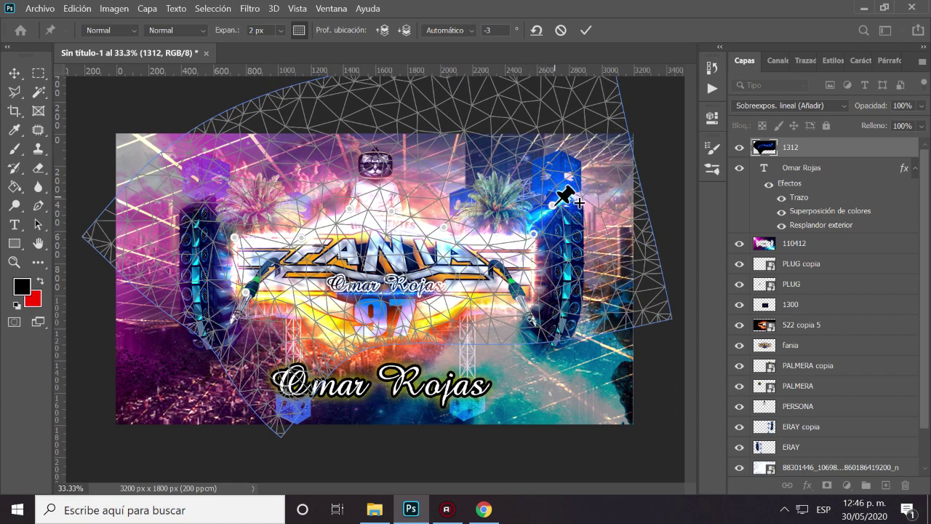
pyautogui.moveTo(546, 212)
pyautogui.mouseDown()
pyautogui.moveTo(576, 269)
pyautogui.moveTo(528, 290)
pyautogui.mouseUp()
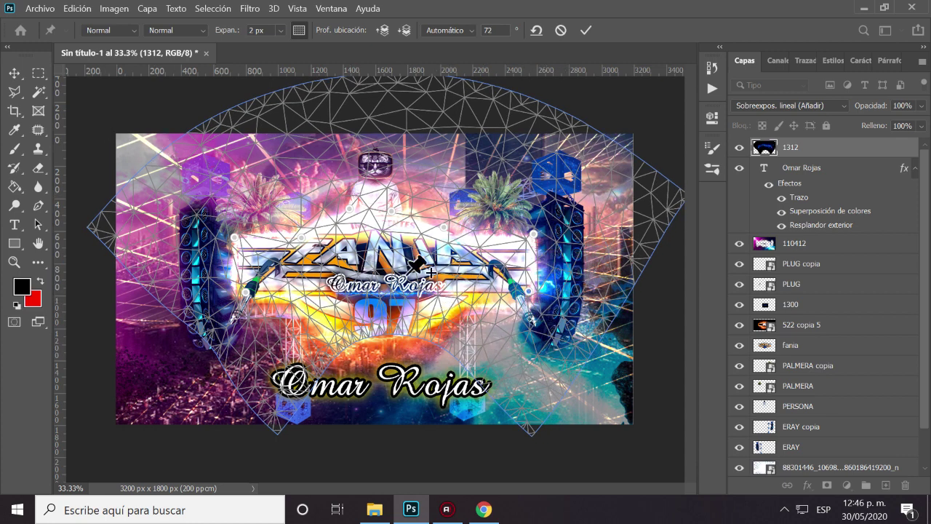
pyautogui.click(15, 78)
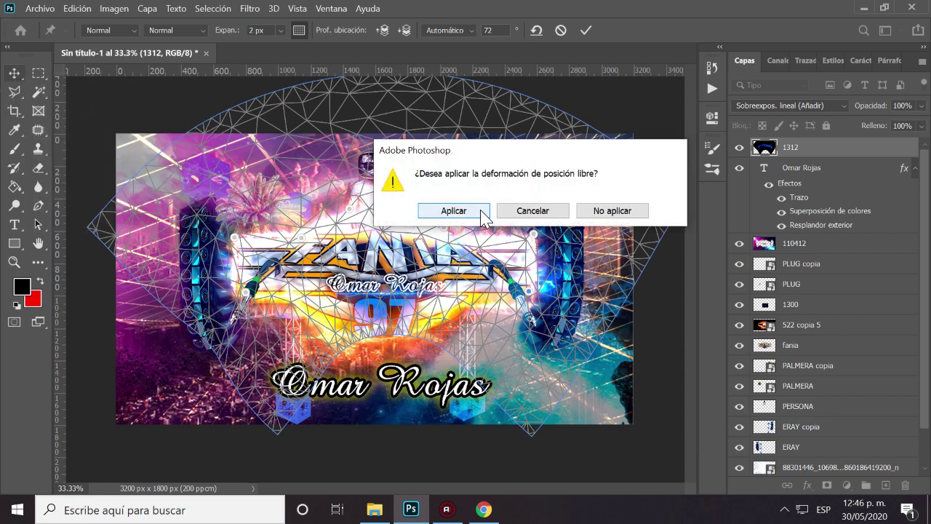
pyautogui.click(454, 211)
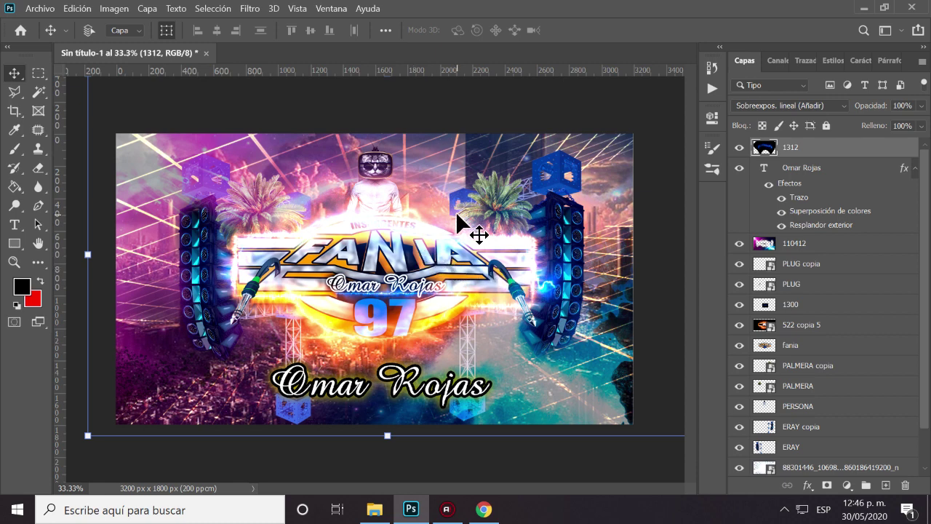
# Step: Nudge the warped lightning arc into position, then hide layer 1312
pyautogui.moveTo(459, 218)
pyautogui.mouseDown()
pyautogui.moveTo(454, 176)
pyautogui.moveTo(451, 227)
pyautogui.mouseUp()
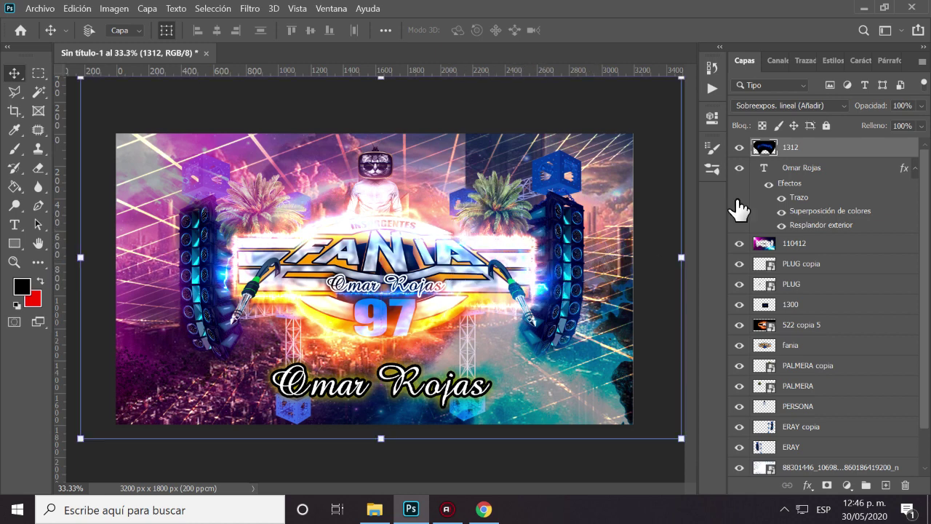
pyautogui.click(739, 148)
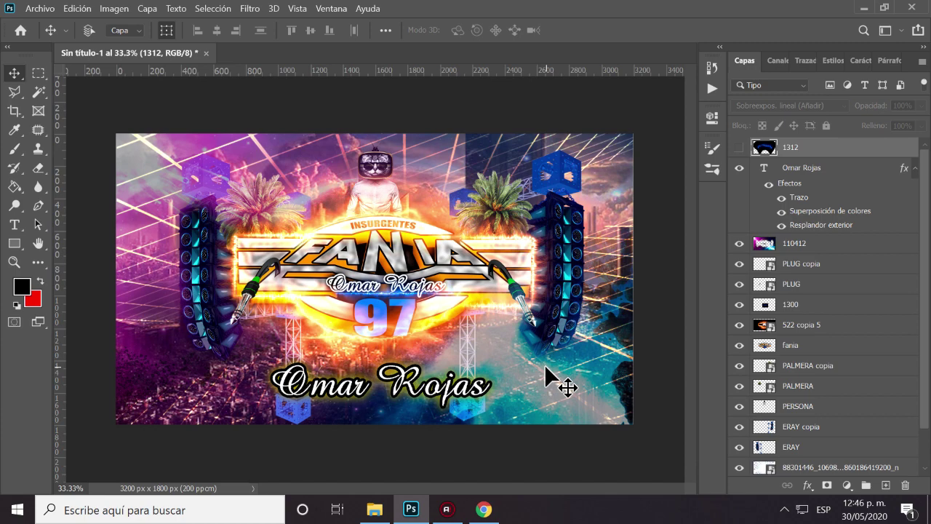
# Step: Minimise Photoshop, move File Explorer back up to videos obs, and view the MediaFire page
pyautogui.click(865, 7)
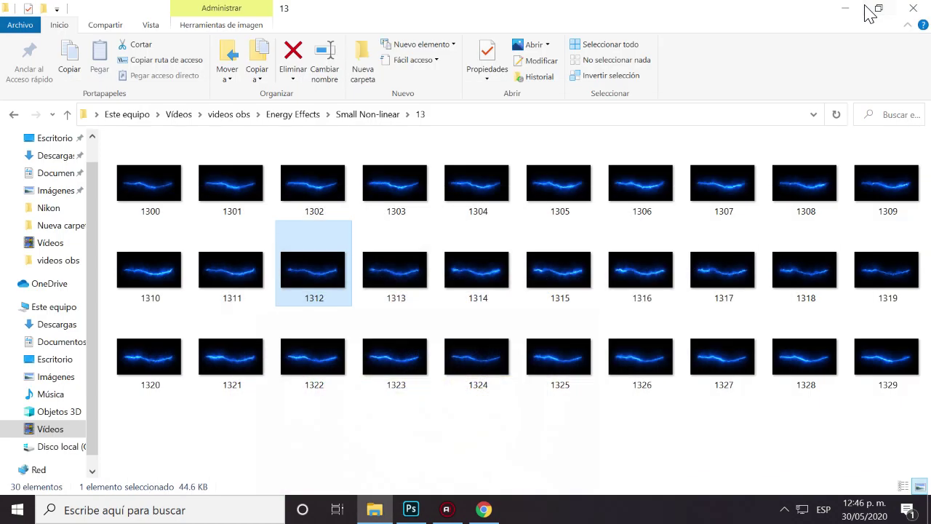
pyautogui.click(856, 7)
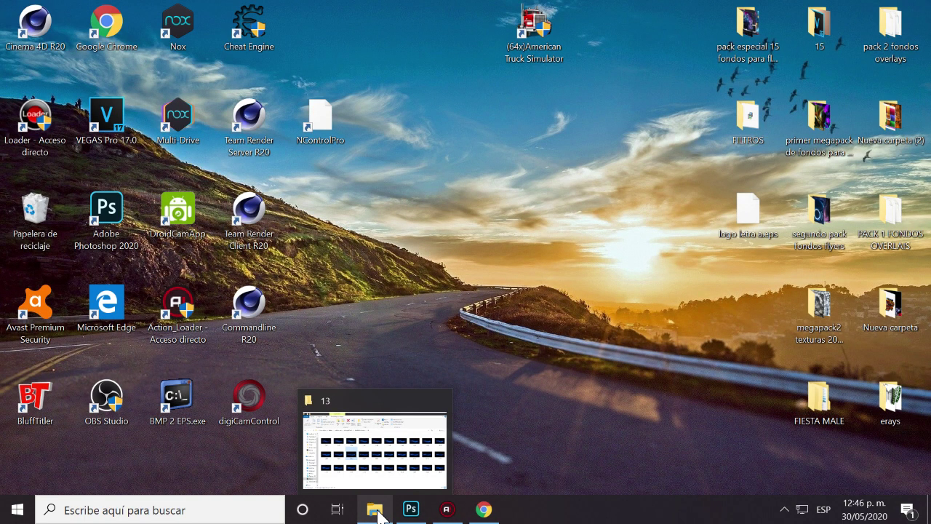
pyautogui.click(377, 512)
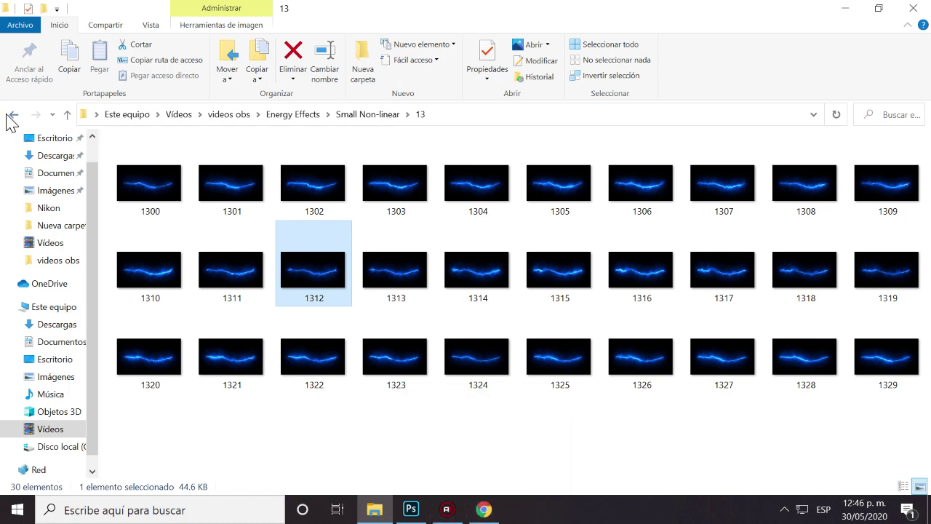
pyautogui.click(11, 114)
pyautogui.click(12, 114)
pyautogui.click(11, 114)
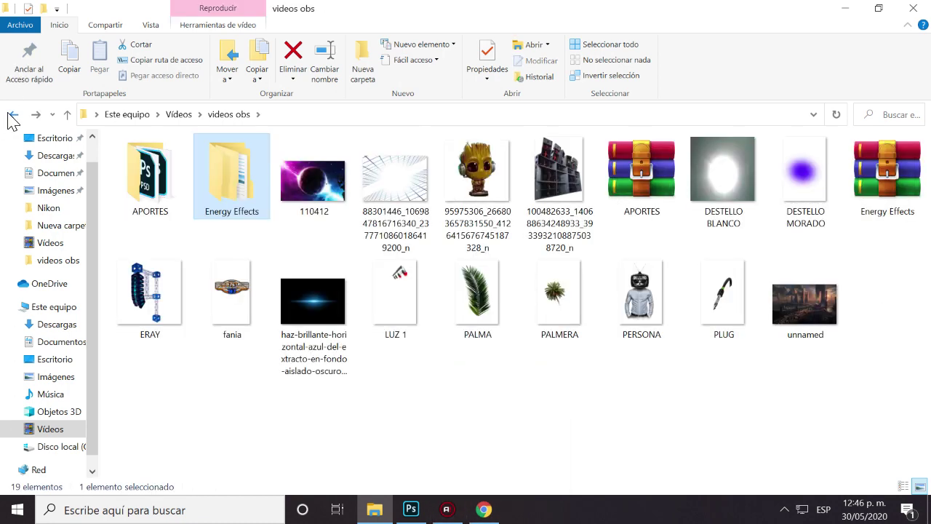
pyautogui.click(843, 10)
pyautogui.click(484, 509)
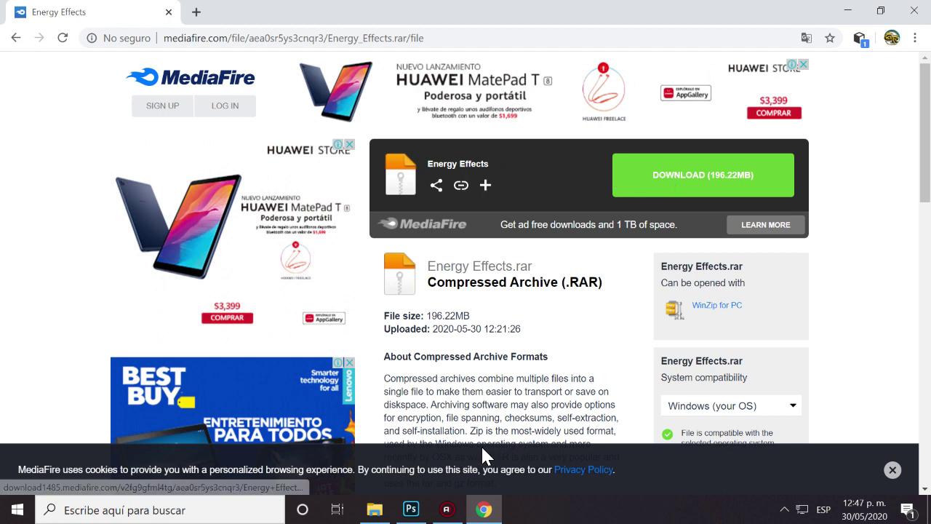
# Step: Open Energy Effects › Large Circular › folder 16, then minimise File Explorer
pyautogui.click(387, 514)
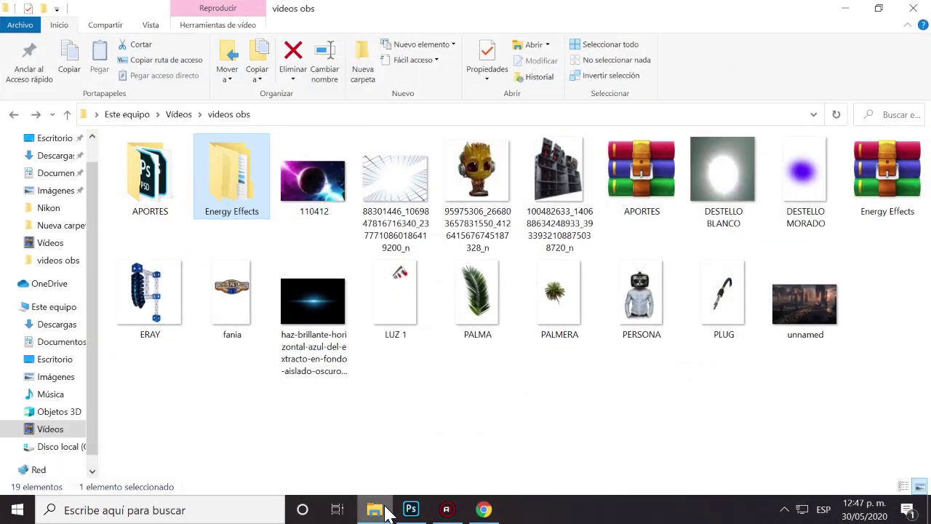
pyautogui.rightClick(883, 173)
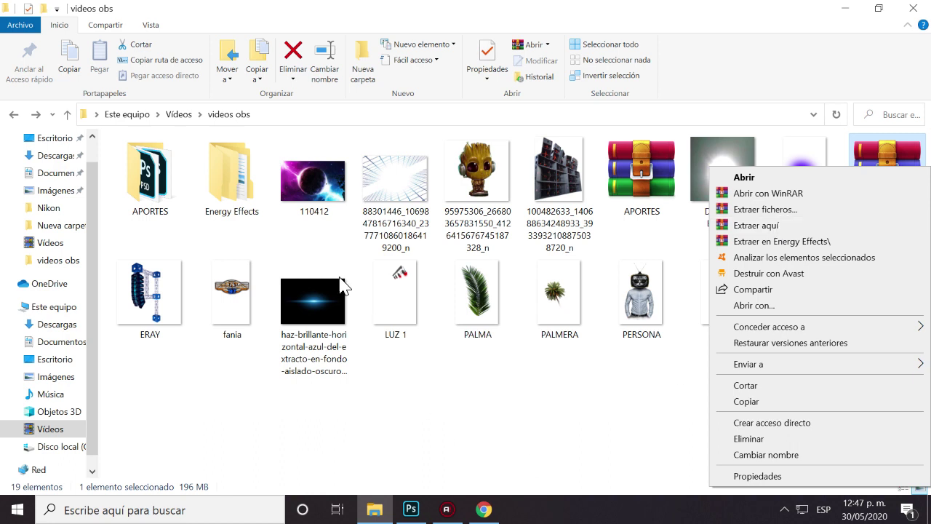
pyautogui.click(240, 198)
pyautogui.doubleClick(237, 198)
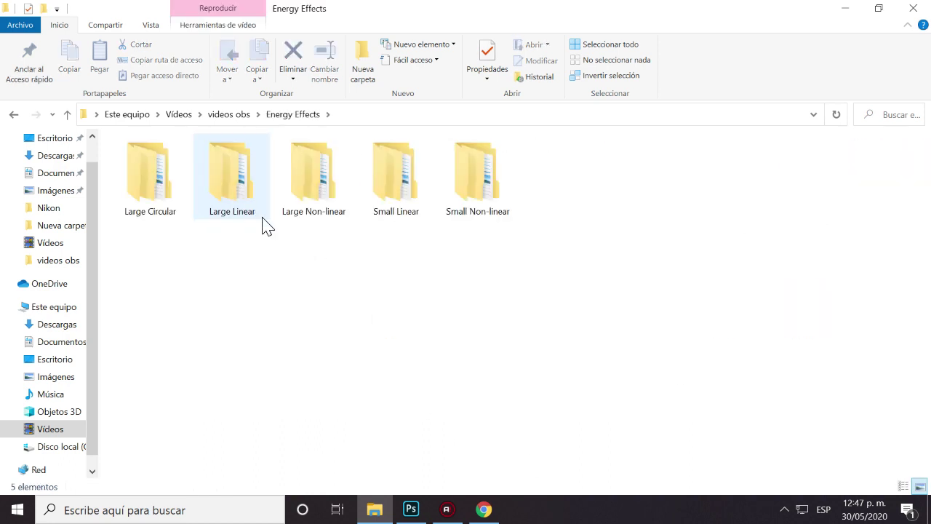
pyautogui.doubleClick(162, 189)
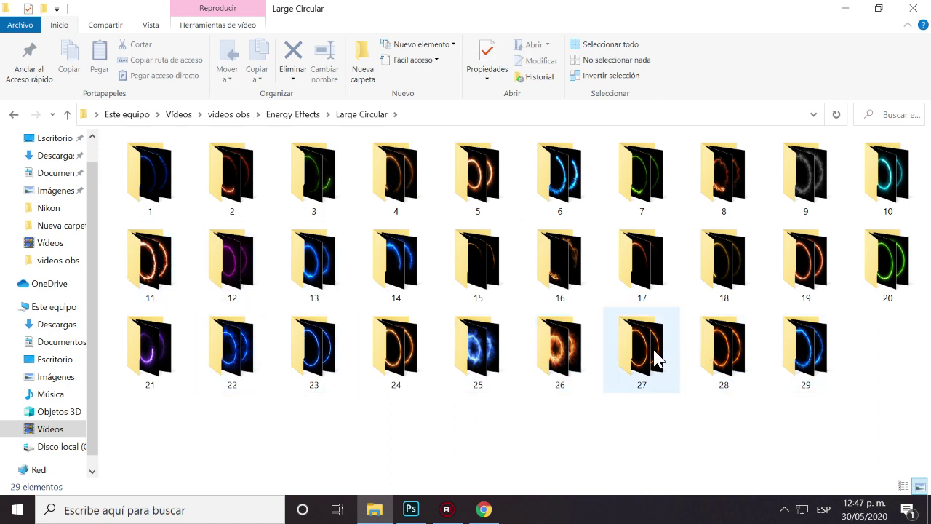
pyautogui.doubleClick(572, 271)
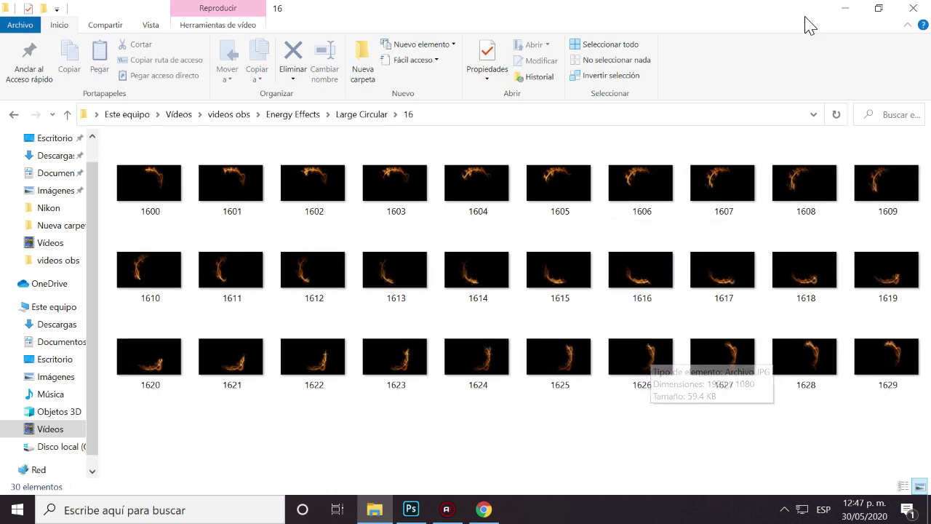
pyautogui.click(844, 9)
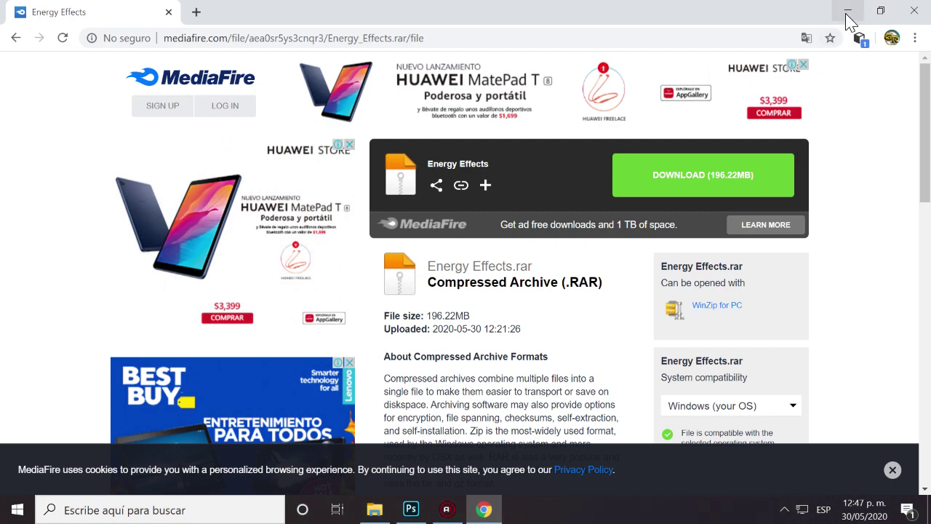
# Step: Minimise Chrome's MediaFire page to reveal the Windows desktop
pyautogui.click(848, 10)
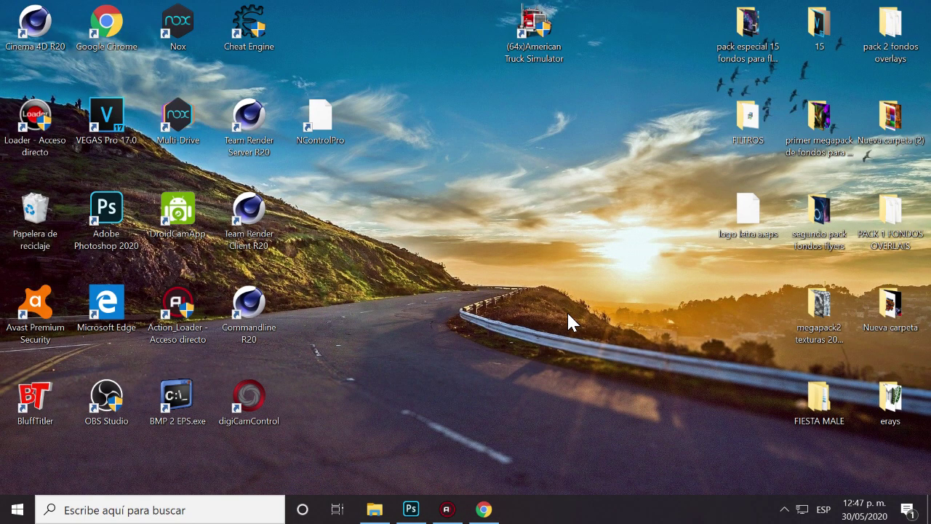